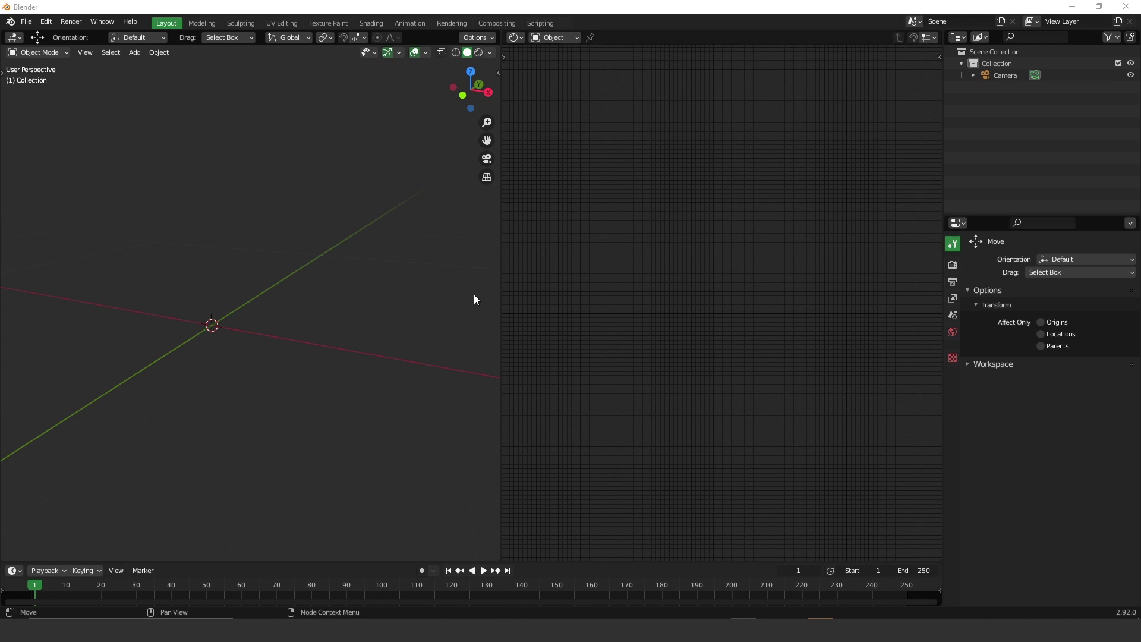
Add a cube mesh and drag it straight up along Z above the origin.
middle_drag(250, 339, 304, 378)
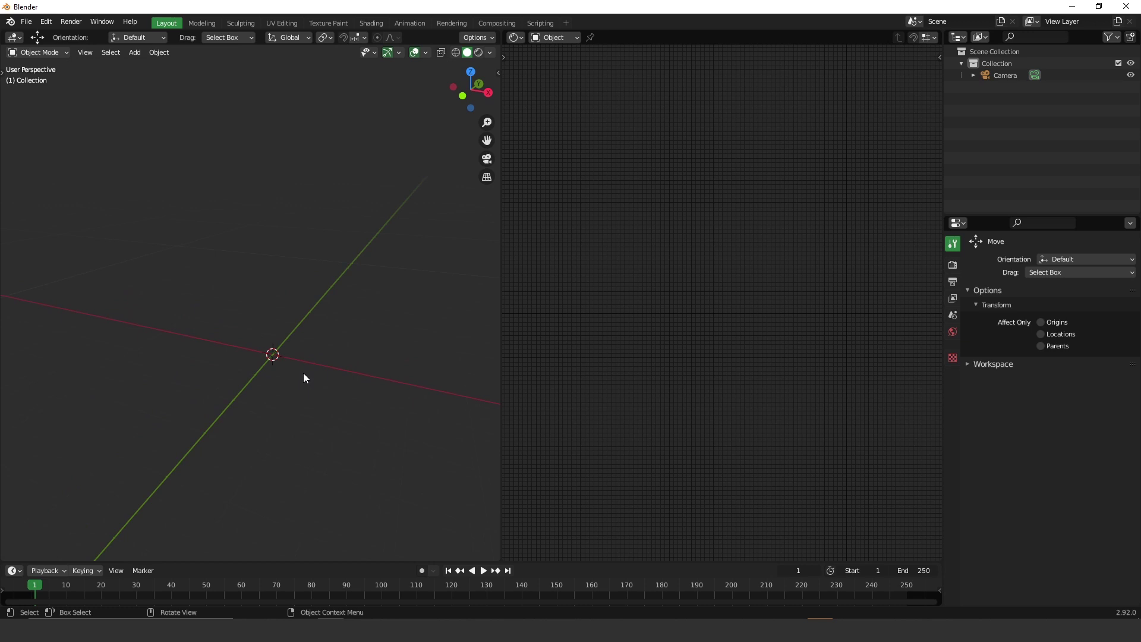
key(shift+a)
mouse_move(284, 333)
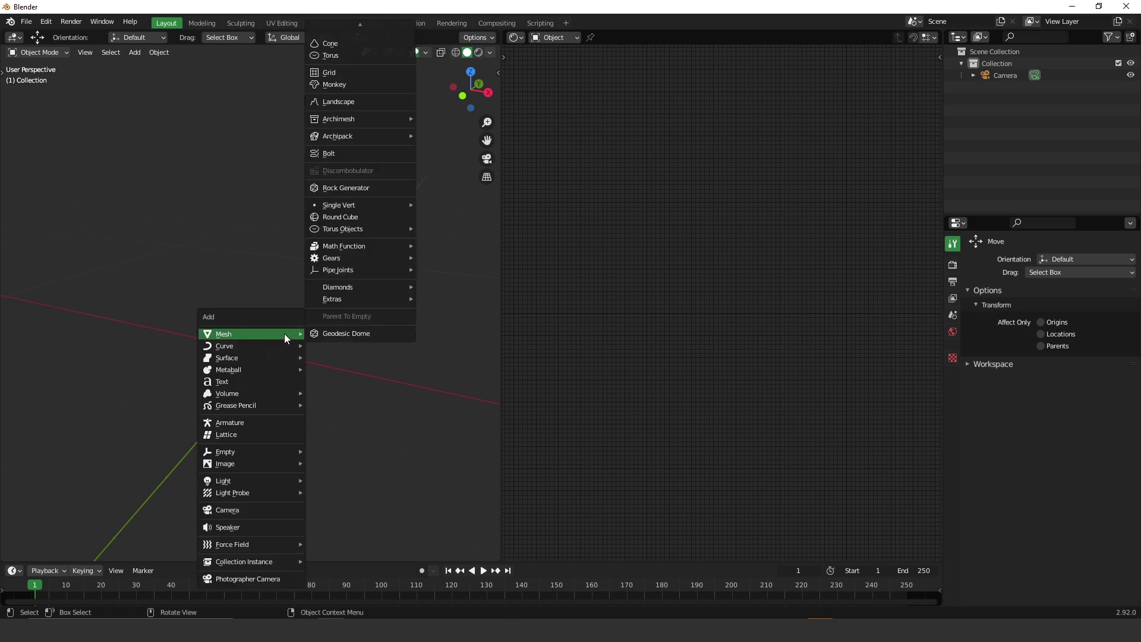
mouse_move(377, 18)
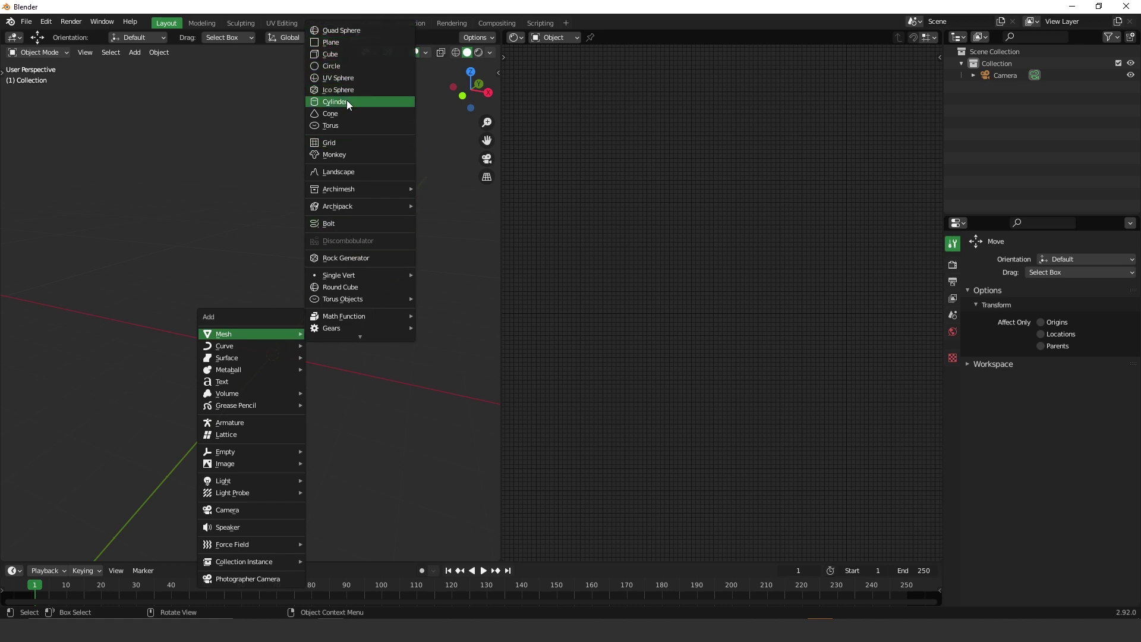
click(351, 54)
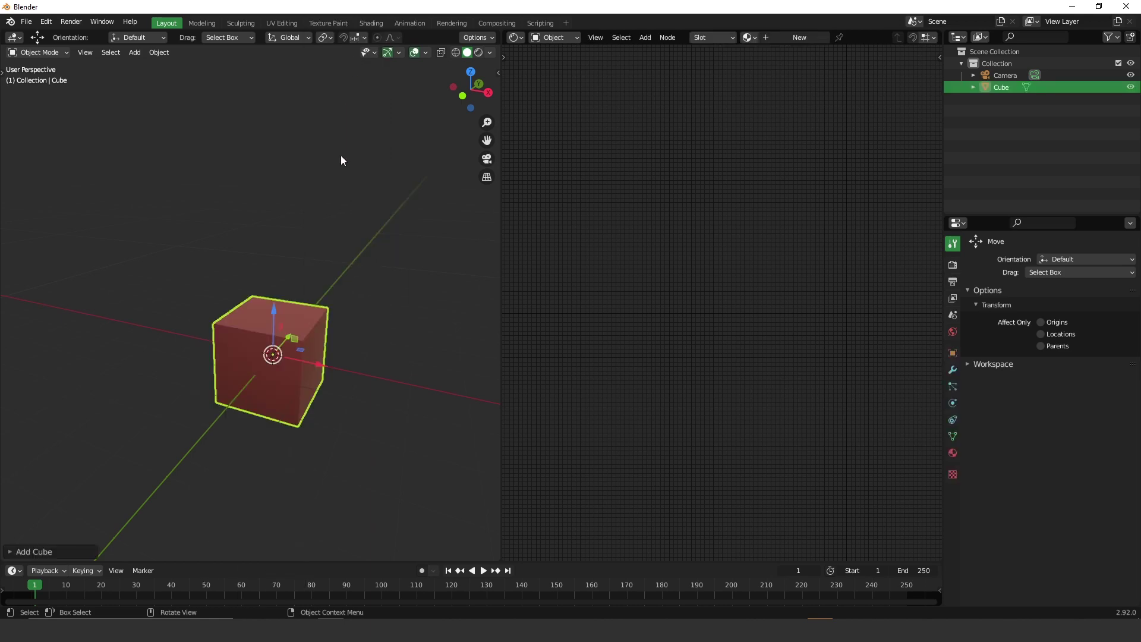
drag(286, 323, 289, 254)
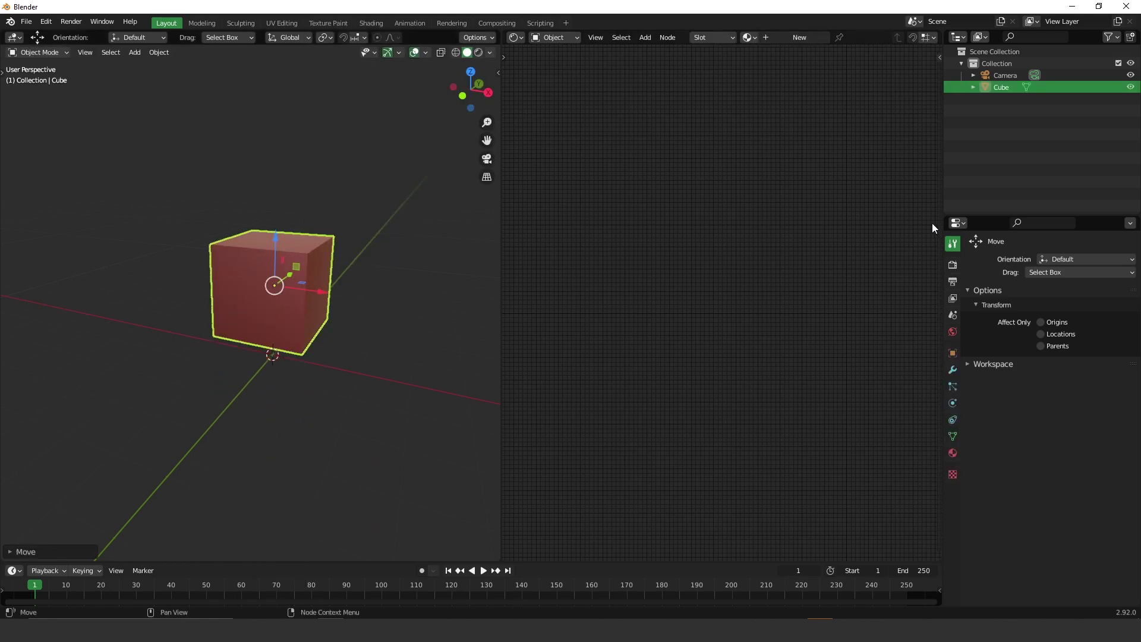
Switch the render engine to Cycles and back to Octane in the Render settings.
click(953, 265)
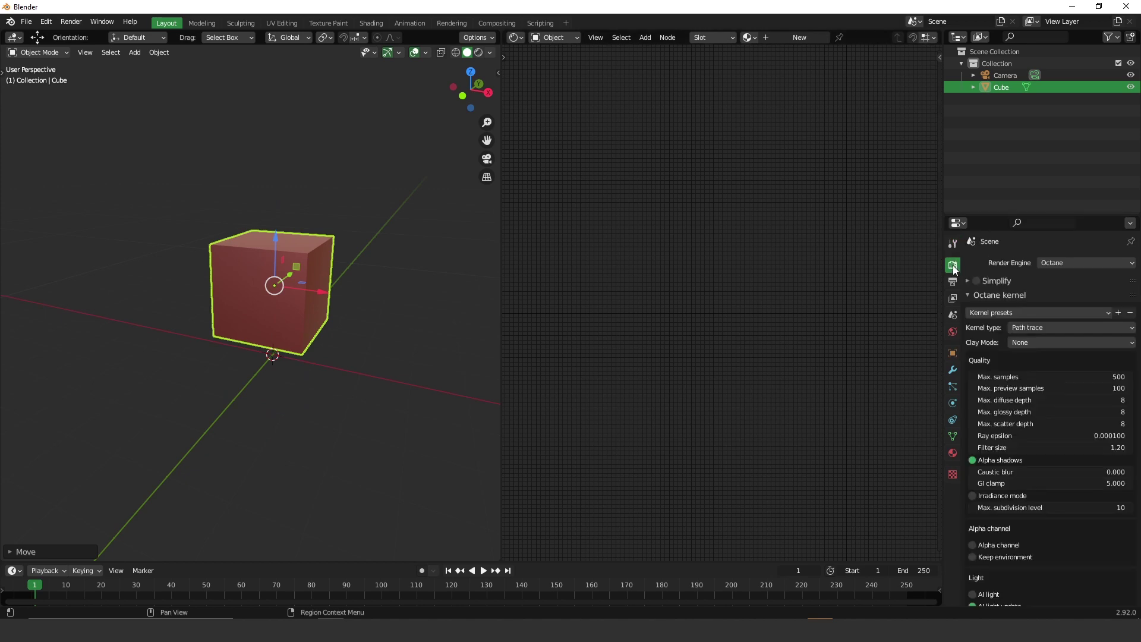
click(1058, 265)
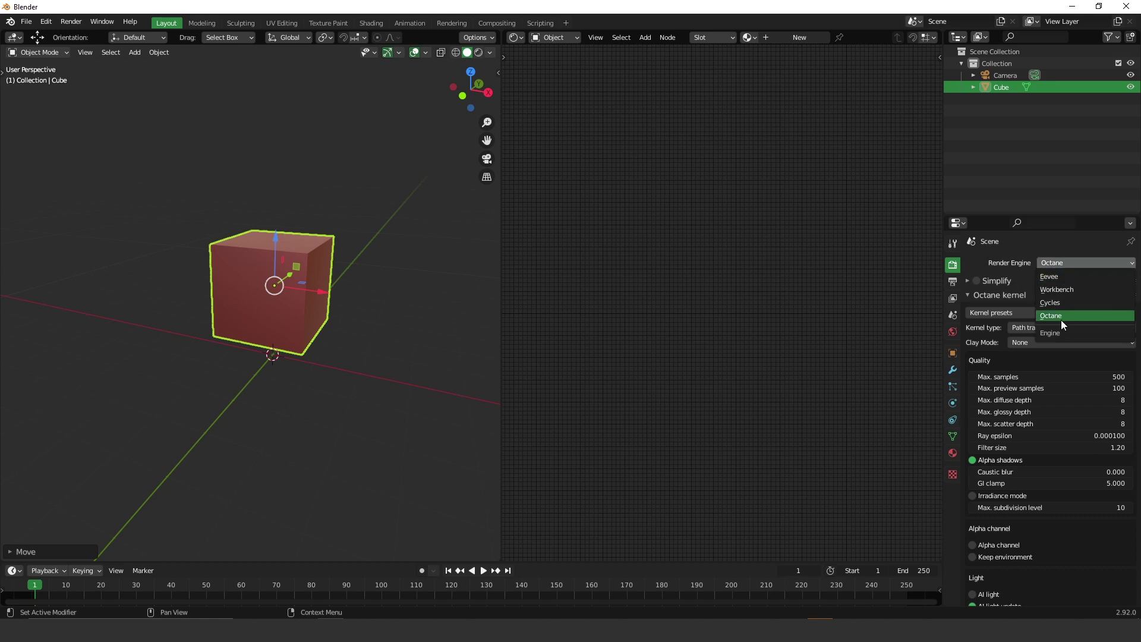
click(1057, 303)
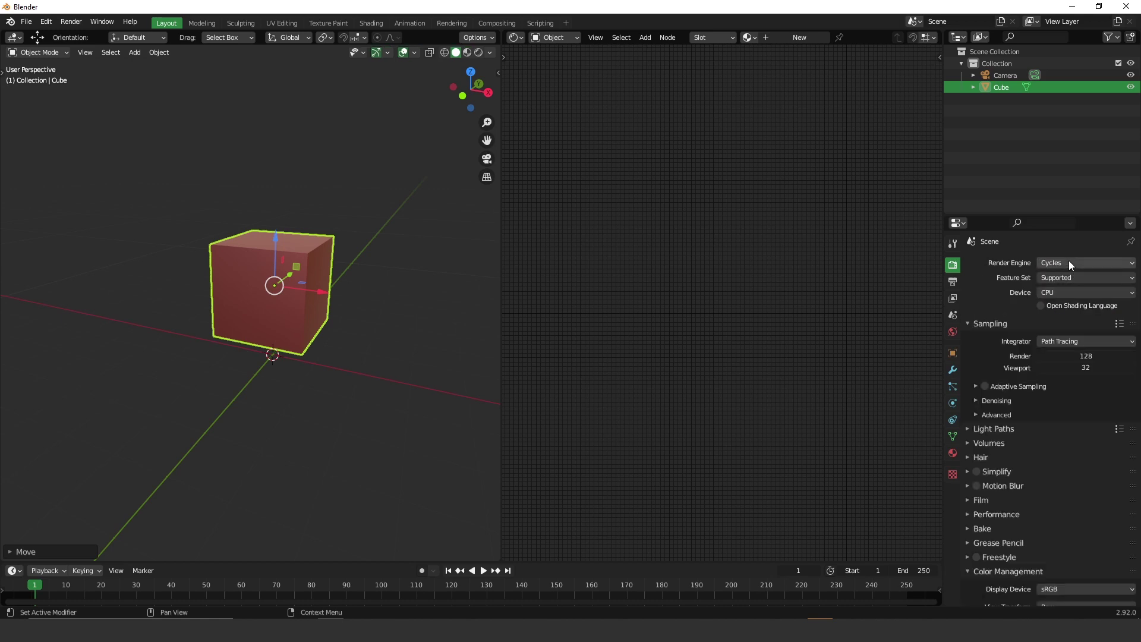
click(1069, 262)
click(1058, 315)
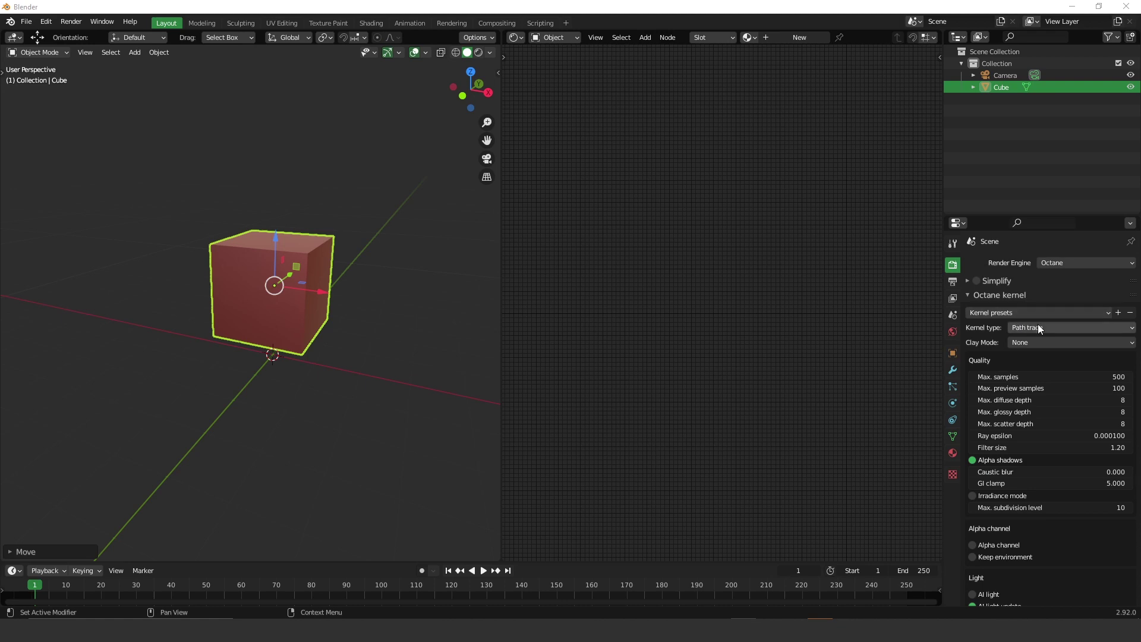
Keep the RTX 2070 enabled for rendering in the Octane device preferences.
scroll(1041, 329, down, 20)
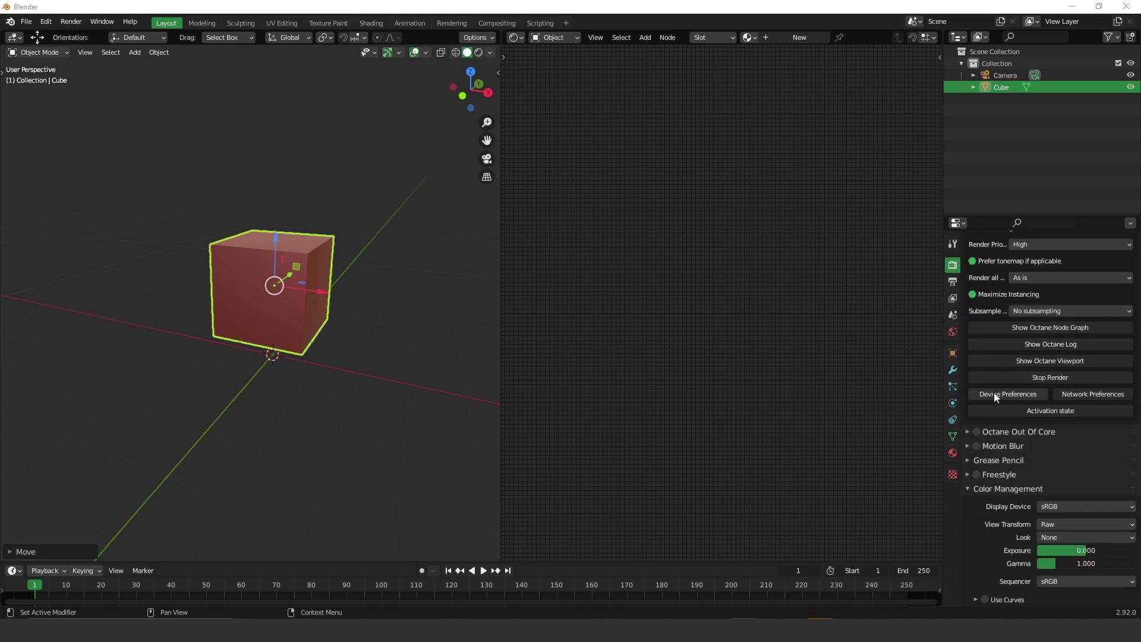
click(993, 394)
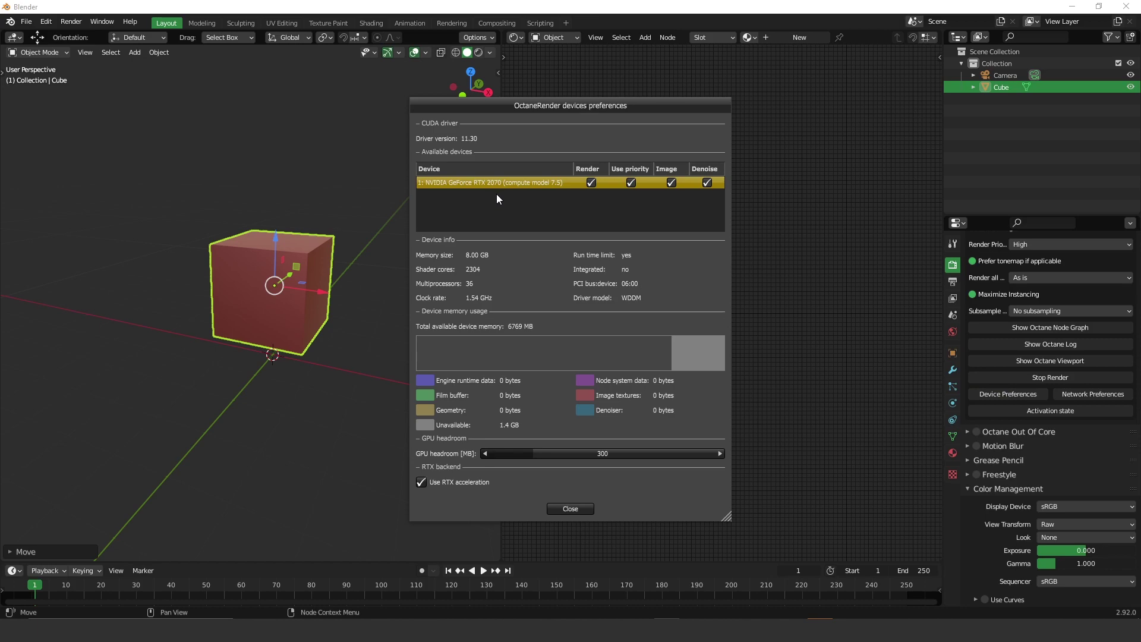
click(592, 183)
click(592, 183)
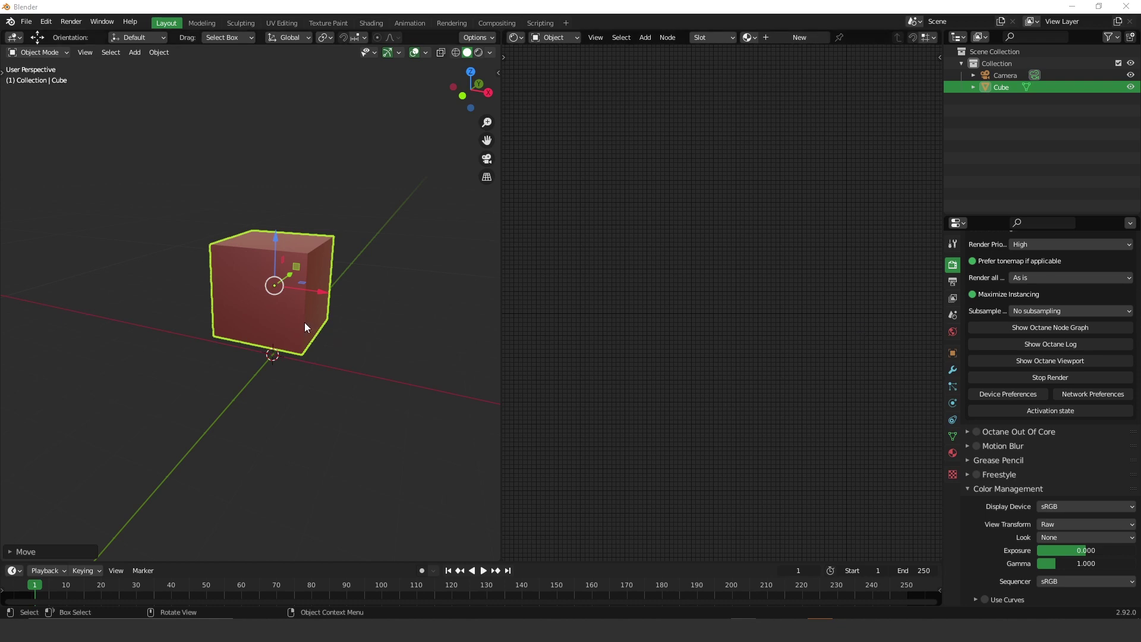
Create a new material for the cube, wiring an Octane Universal Material to the output.
click(954, 454)
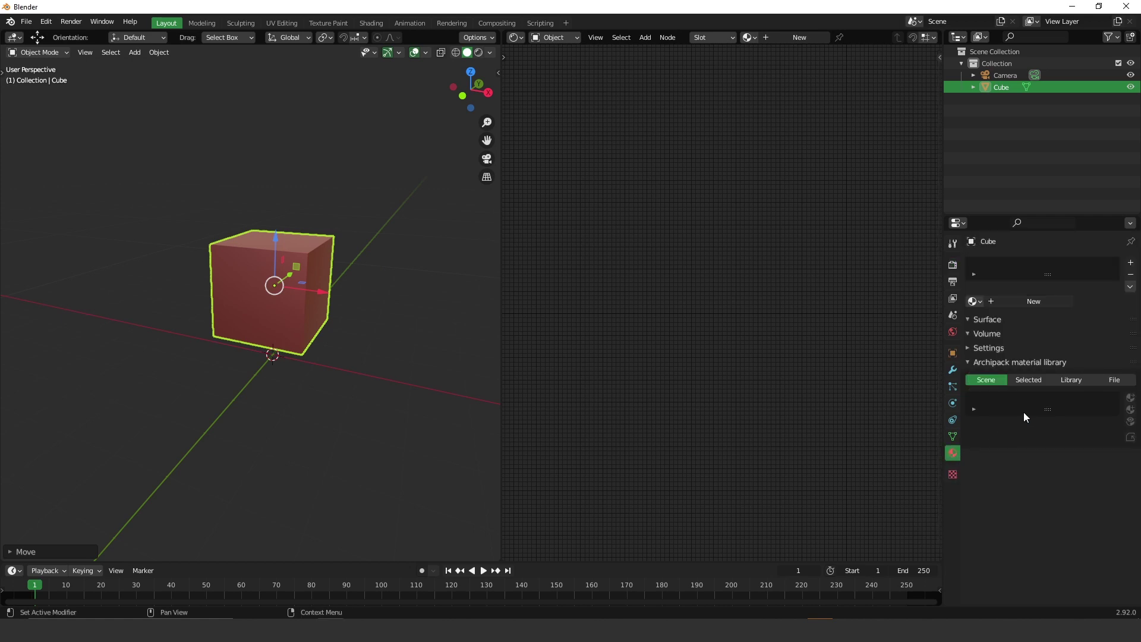
click(1037, 301)
middle_drag(820, 323, 726, 283)
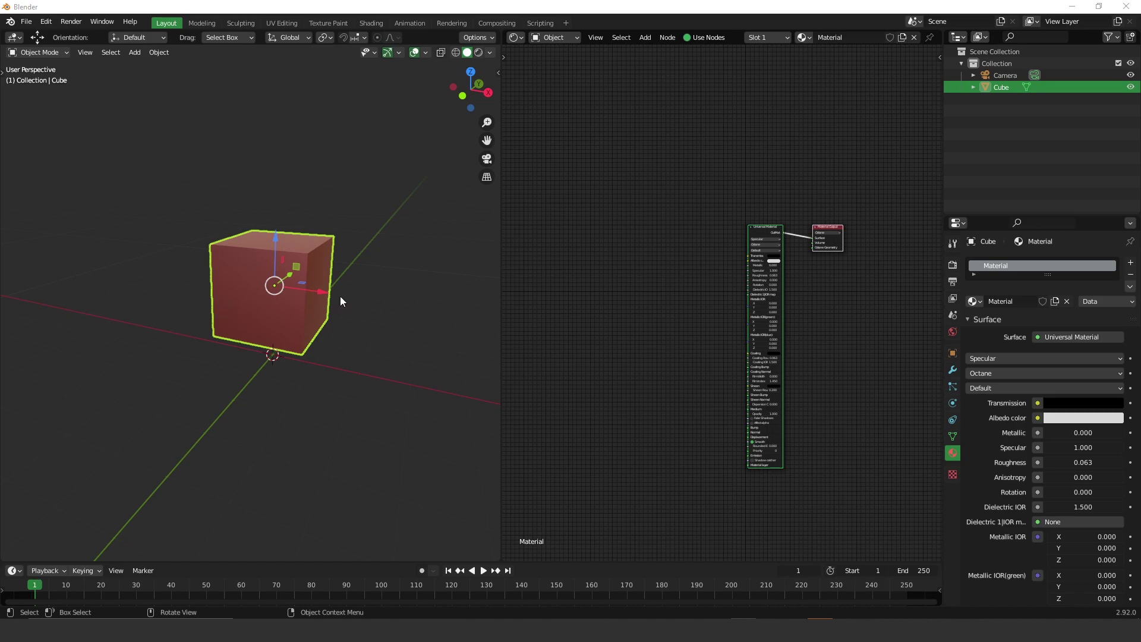
Add a 100 cm square Area light, raise it high above the cube, then deselect it.
middle_drag(340, 295, 315, 302)
key(shift+a)
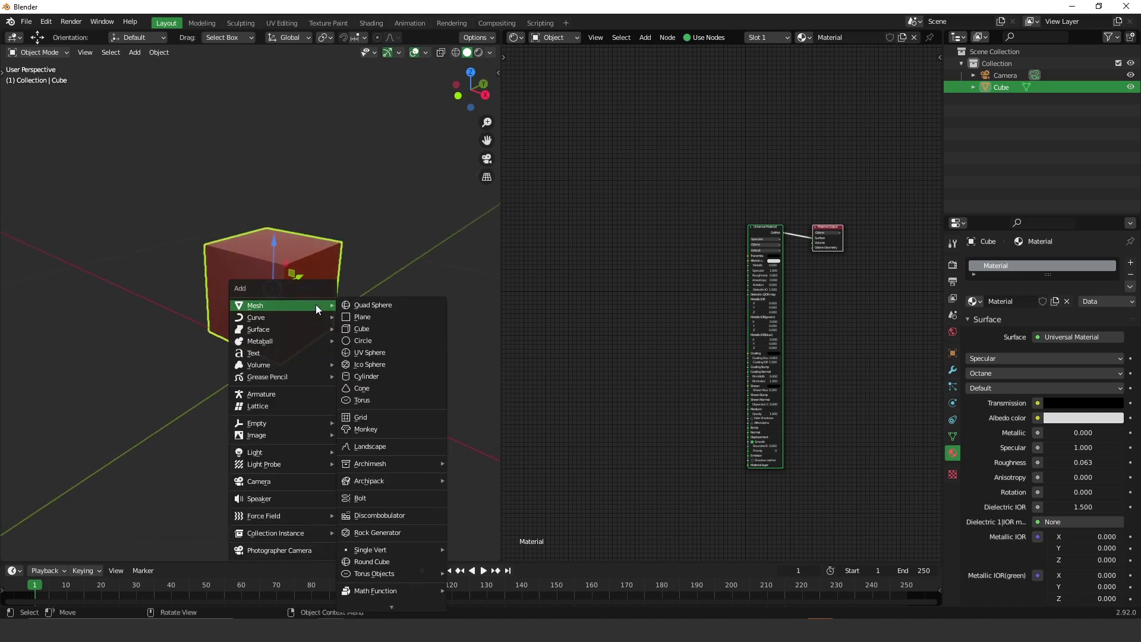
mouse_move(286, 448)
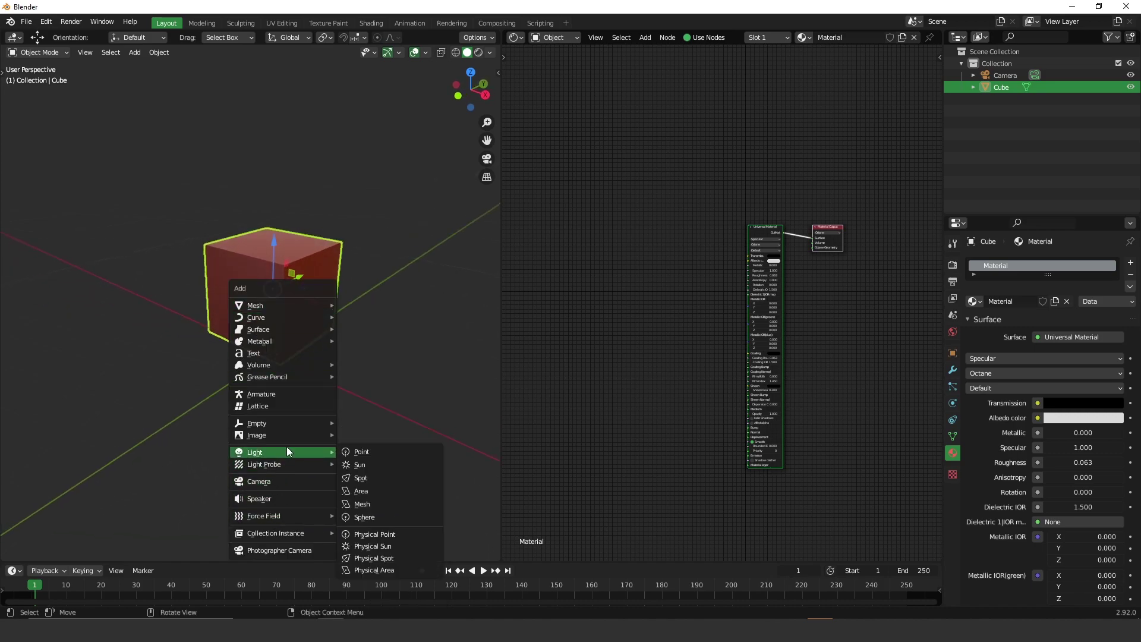
click(372, 490)
drag(269, 322, 277, 88)
middle_drag(406, 316, 345, 310)
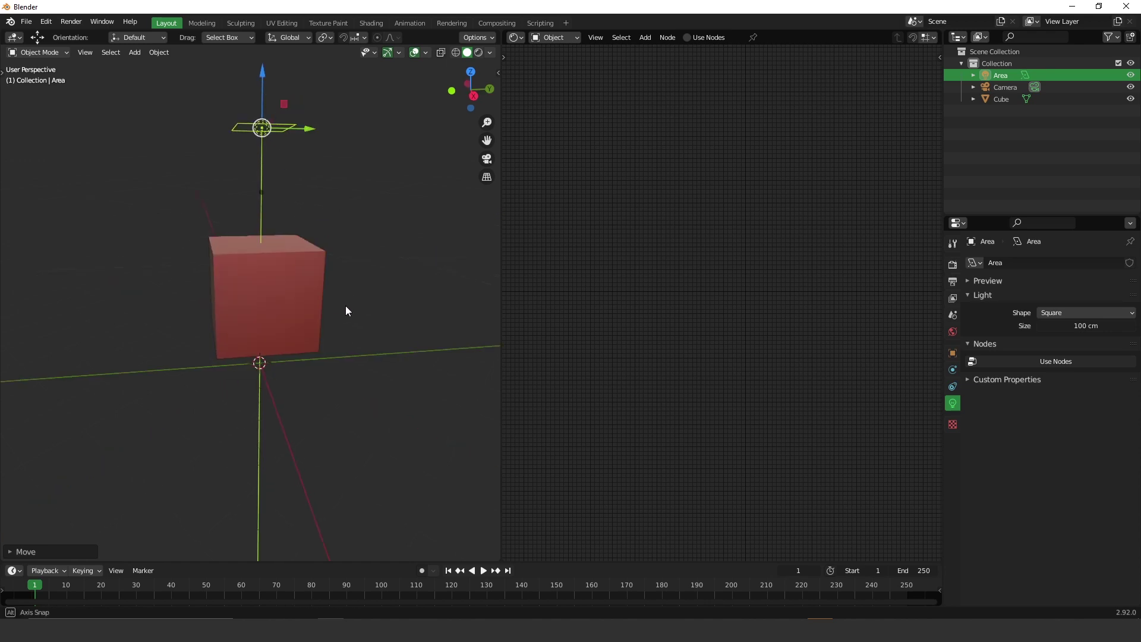
click(346, 312)
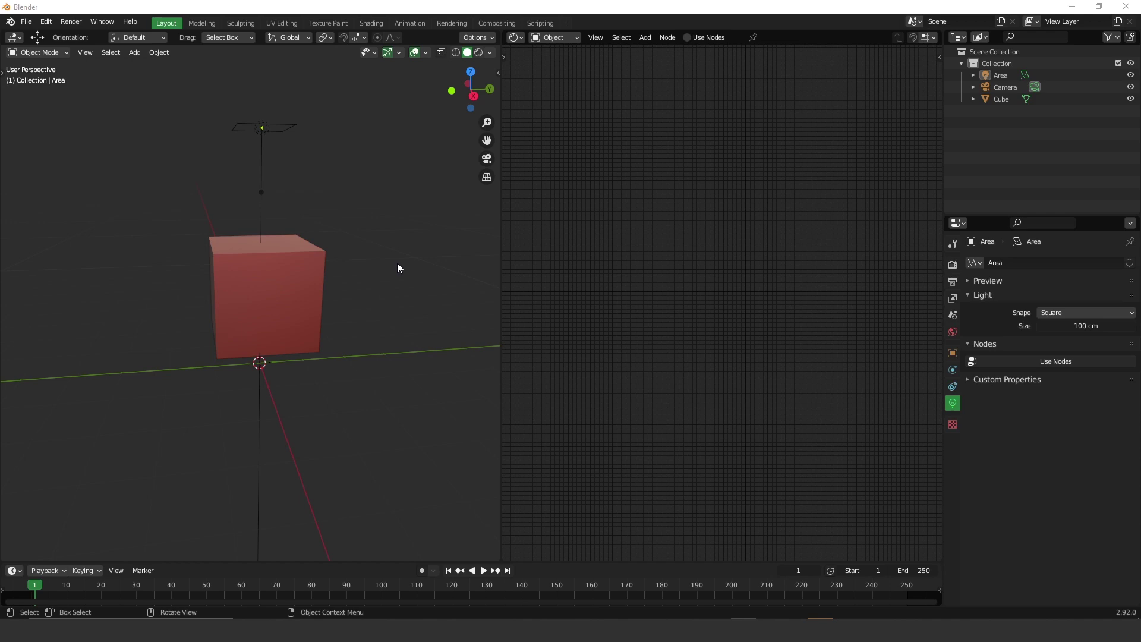
Add a new camera and move it out along X and up along Z beside the cube.
key(shift+a)
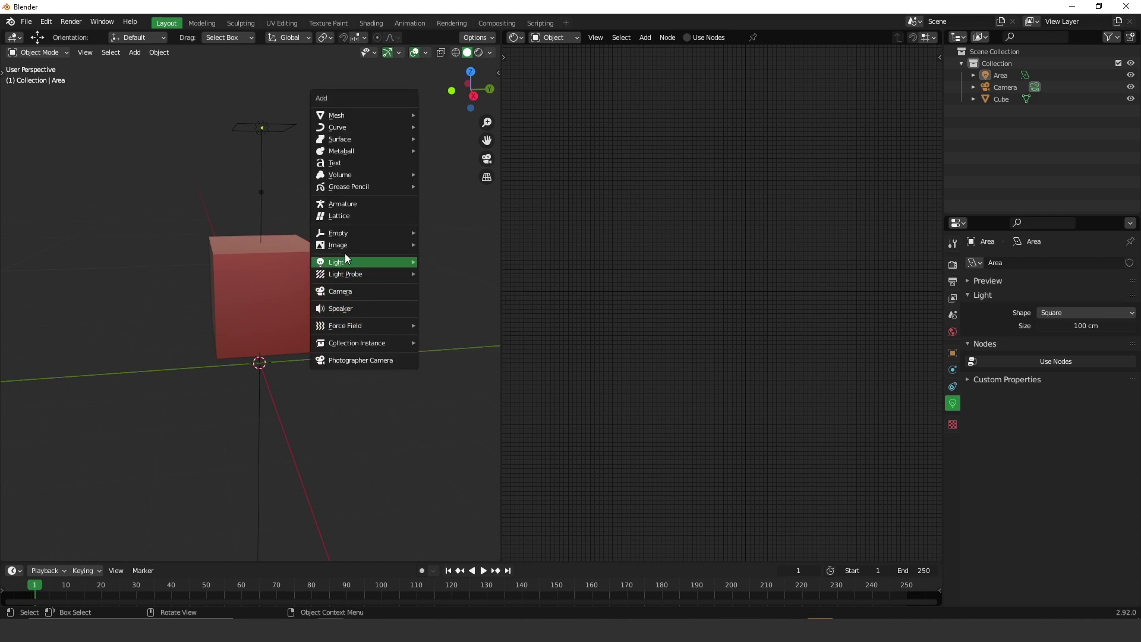
click(350, 291)
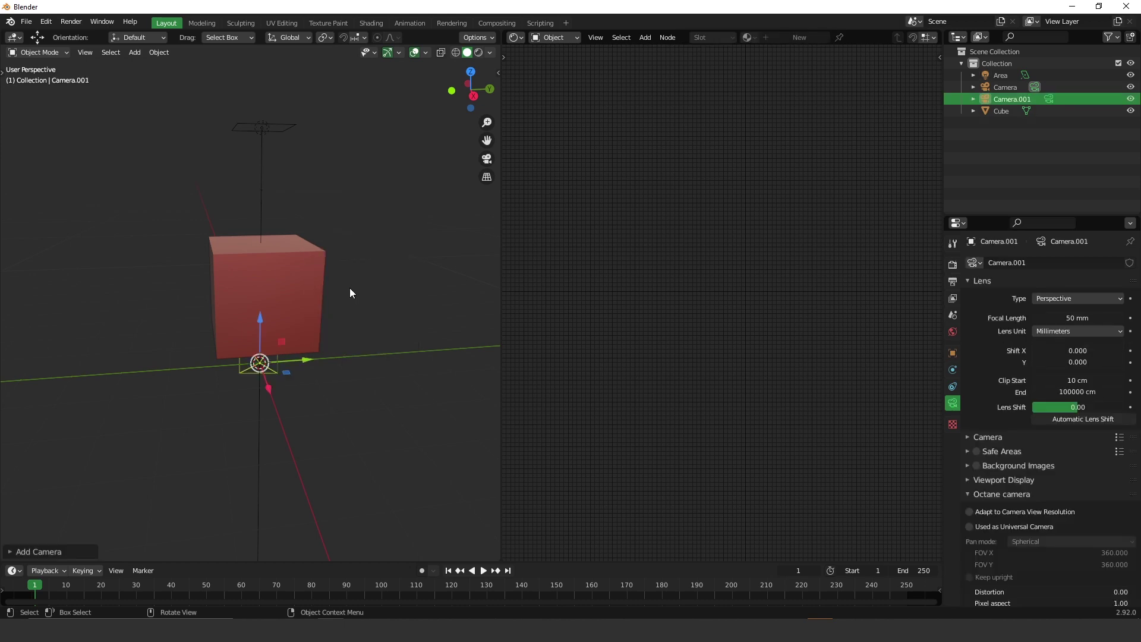
middle_drag(268, 362, 337, 362)
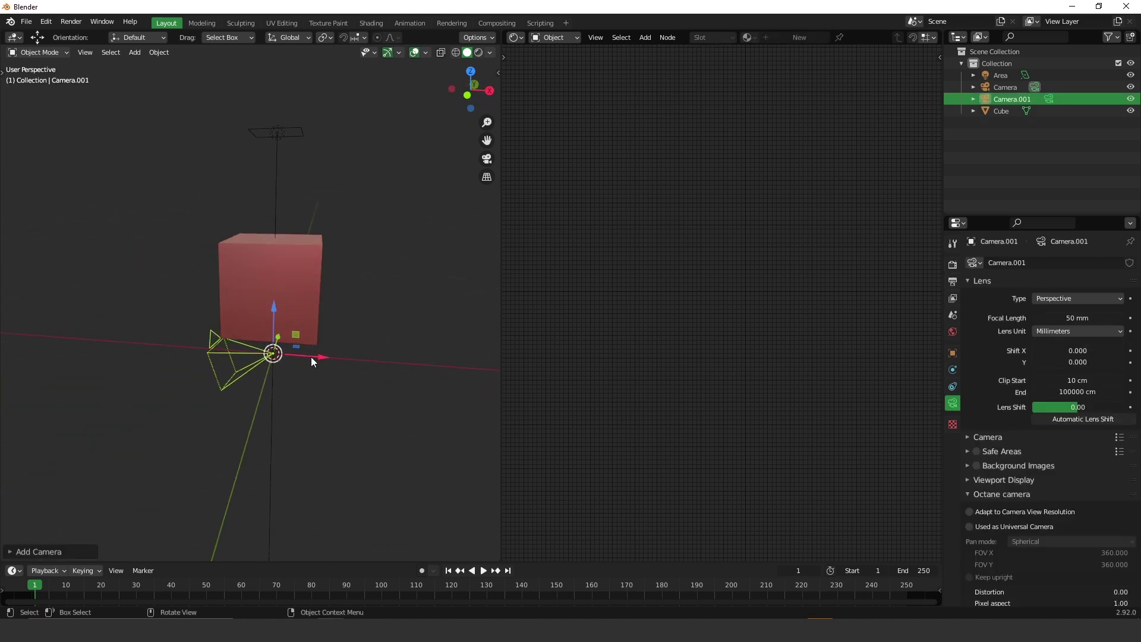
mouse_move(312, 357)
mouse_down()
mouse_move(109, 364)
mouse_move(19, 382)
mouse_move(295, 352)
mouse_up()
scroll(295, 352, down, 3)
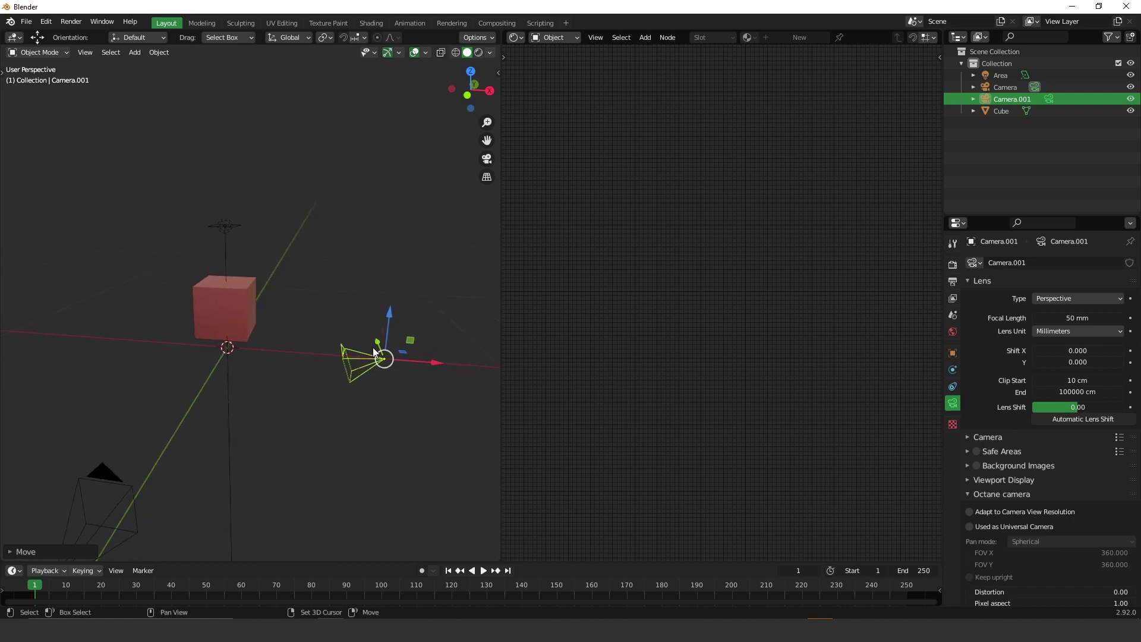
key(g)
key(z)
click(380, 309)
Delete the original camera and select the new Camera.001.
click(116, 473)
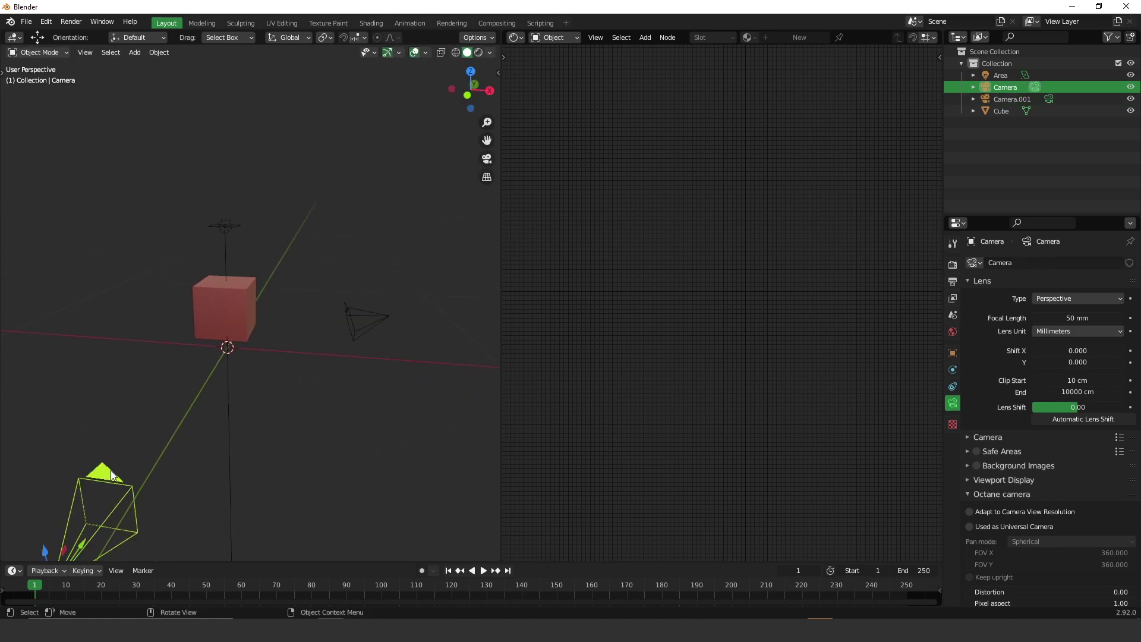
key(Delete)
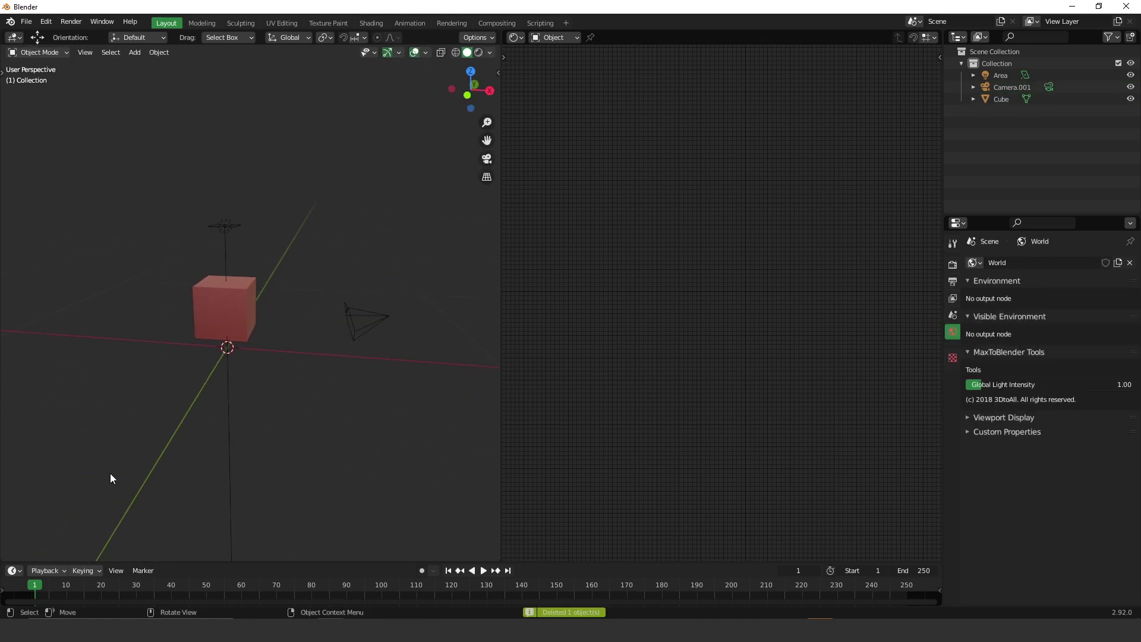
click(349, 320)
middle_drag(390, 322, 440, 344)
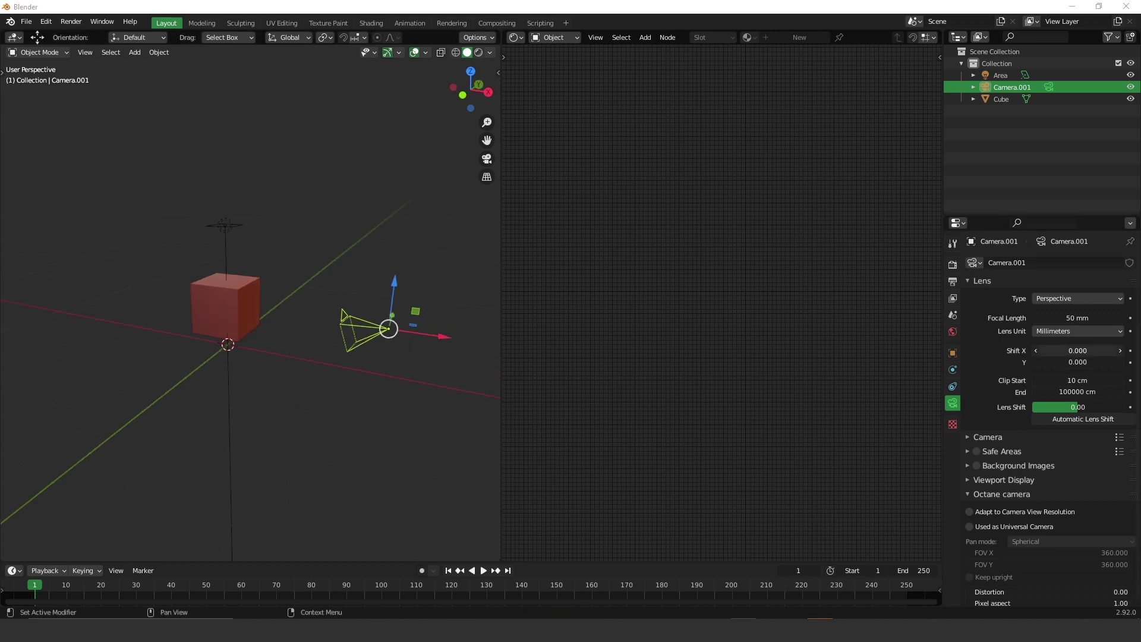
Leave the Octane kernel type set to Path trace in the Render settings.
click(954, 265)
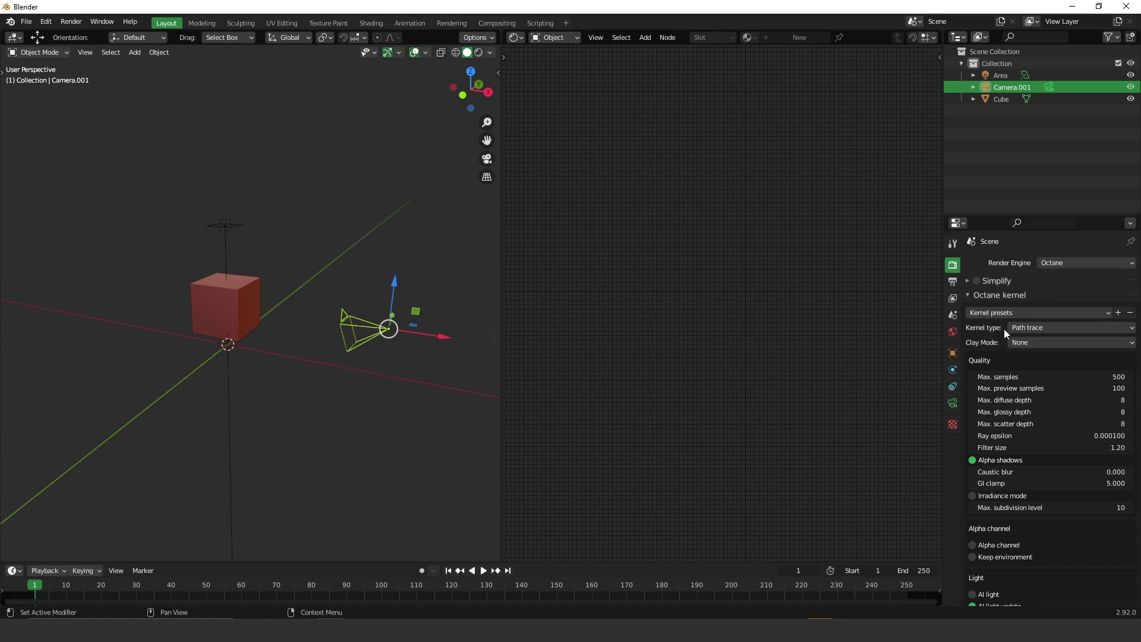
click(1042, 328)
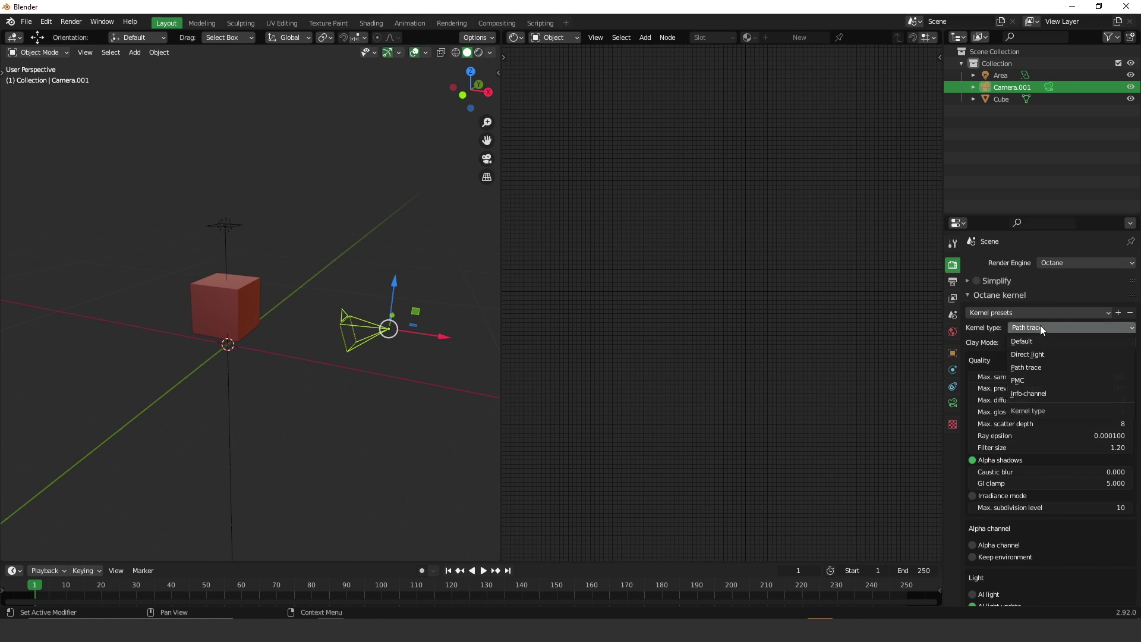
click(1038, 367)
mouse_move(371, 373)
middle_down()
mouse_move(391, 381)
mouse_move(387, 331)
middle_up()
View through Camera.001, enable Camera to View lock, and orbit to frame the cube.
key(KP_0)
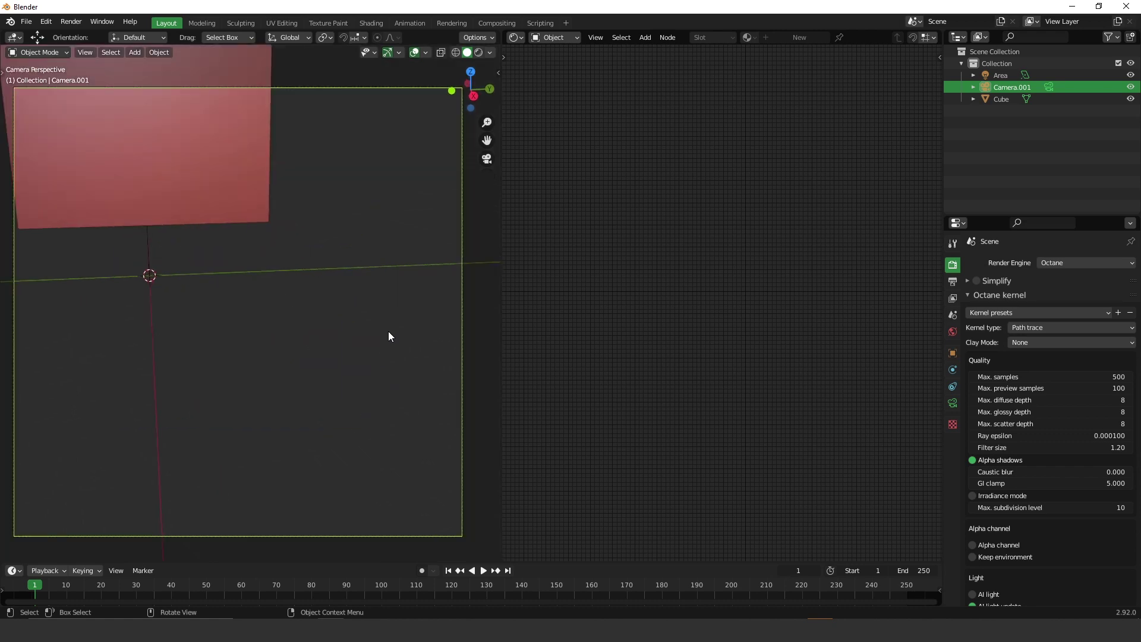
key(n)
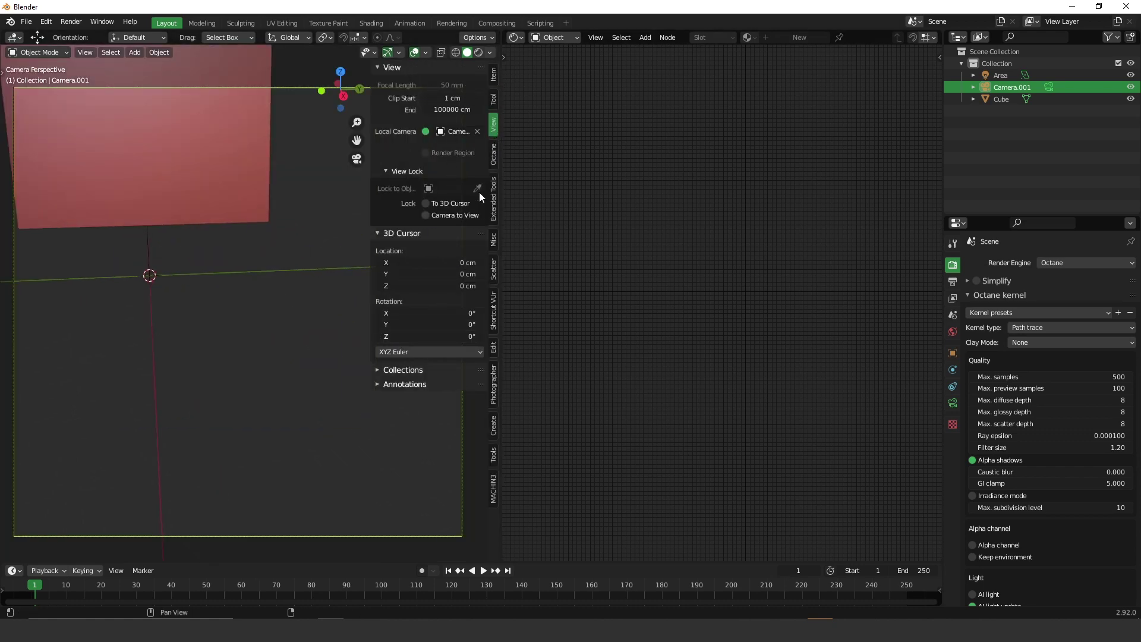
click(423, 215)
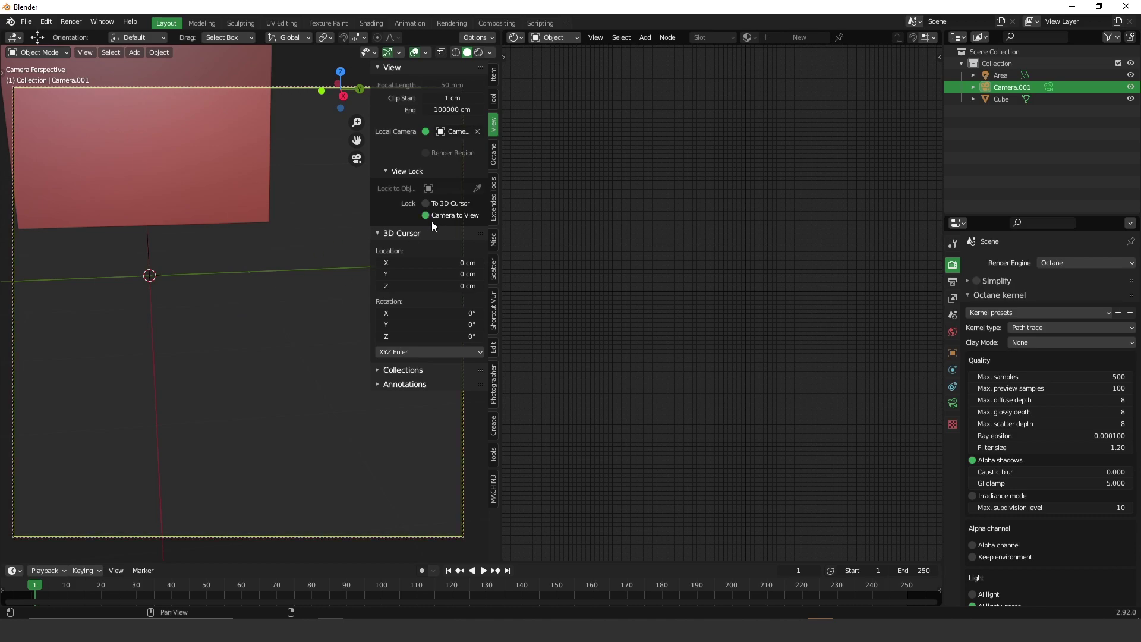
middle_drag(208, 287, 273, 305)
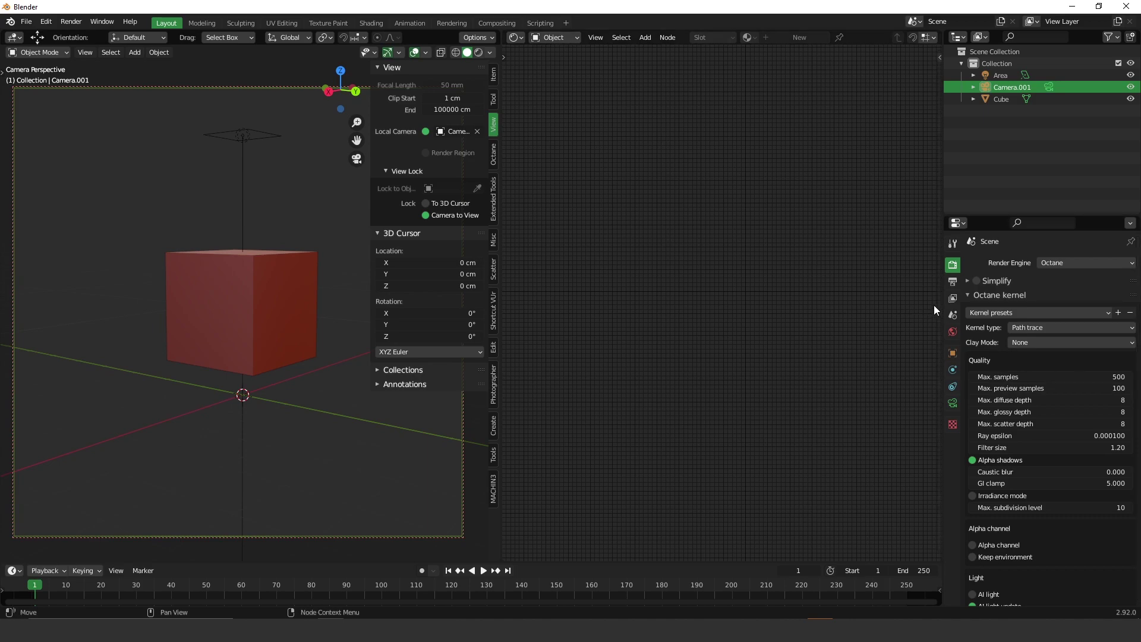
Set the output resolution to 1080 × 1080 px and hide the viewport sidebar.
click(953, 282)
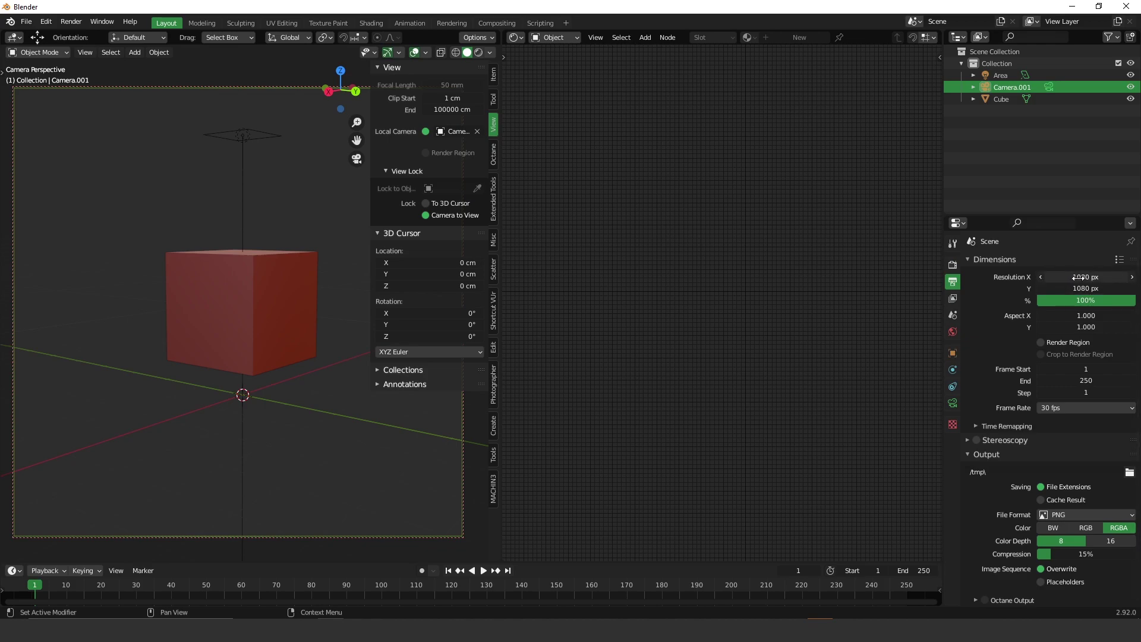
drag(1086, 277, 1086, 288)
click(991, 305)
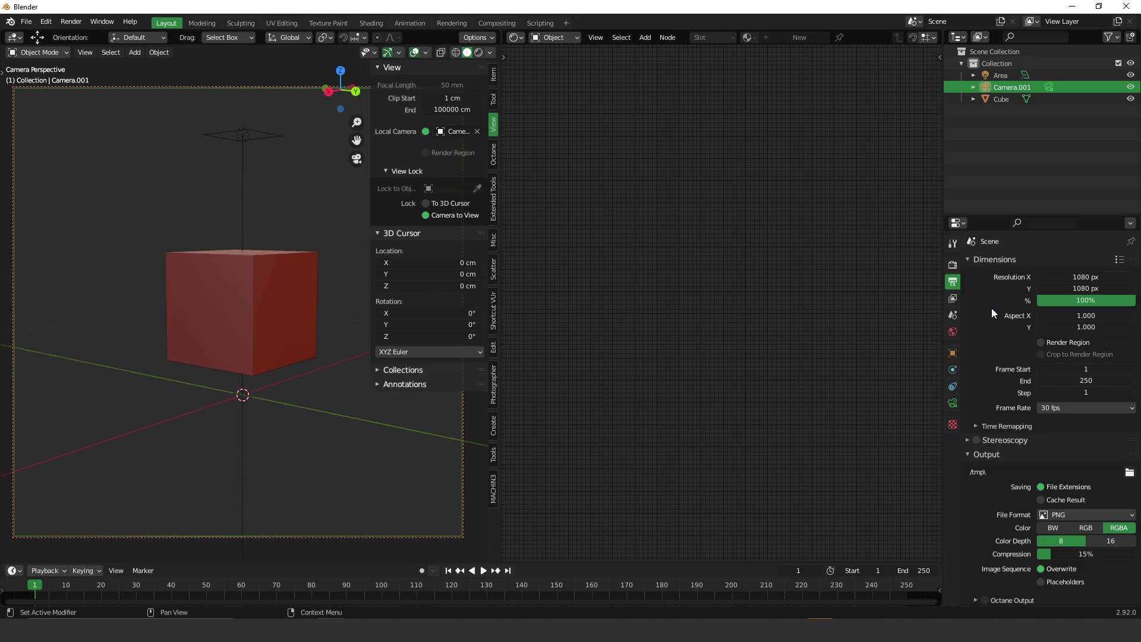
click(353, 210)
key(n)
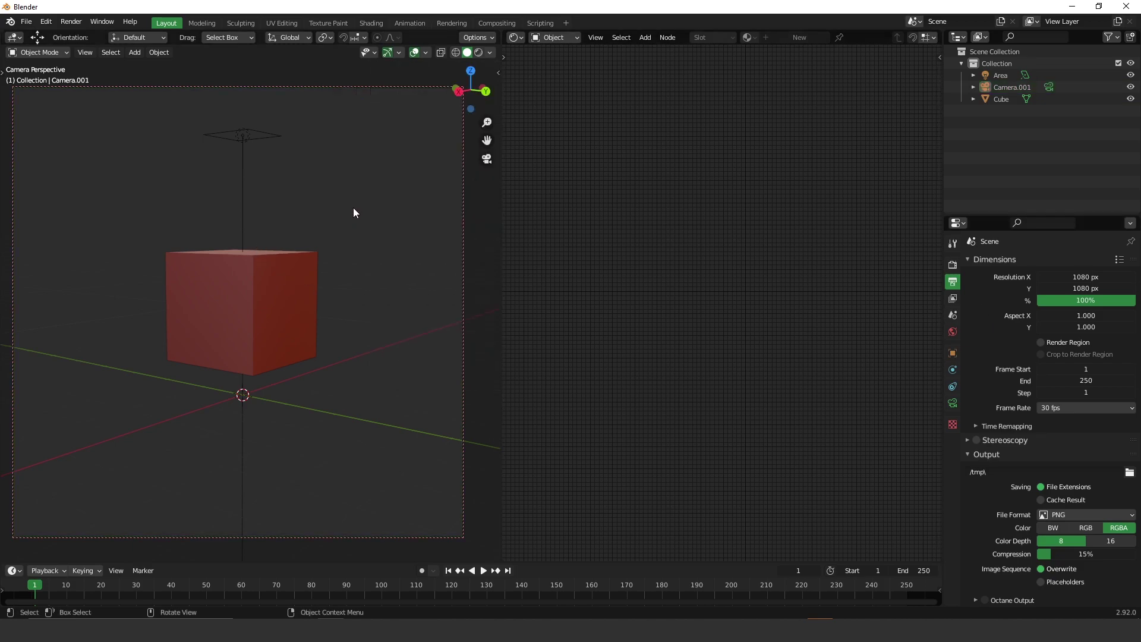
Turn on rendered preview and add a plane scaled up large beneath the cube.
click(480, 52)
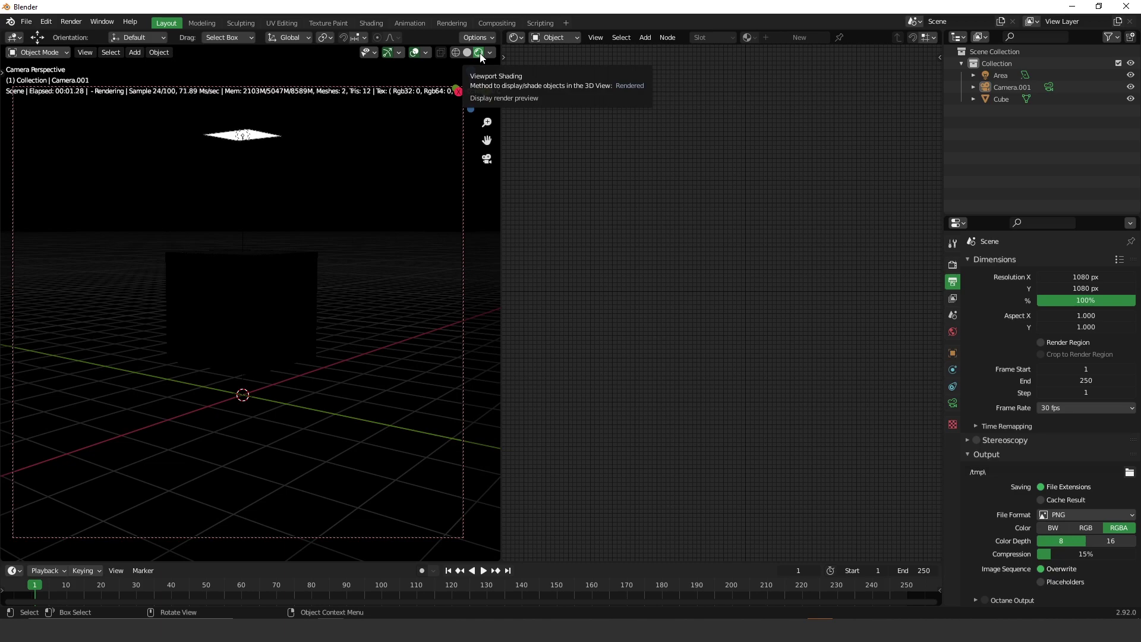
mouse_move(318, 291)
middle_down()
mouse_move(259, 312)
mouse_move(301, 295)
middle_up()
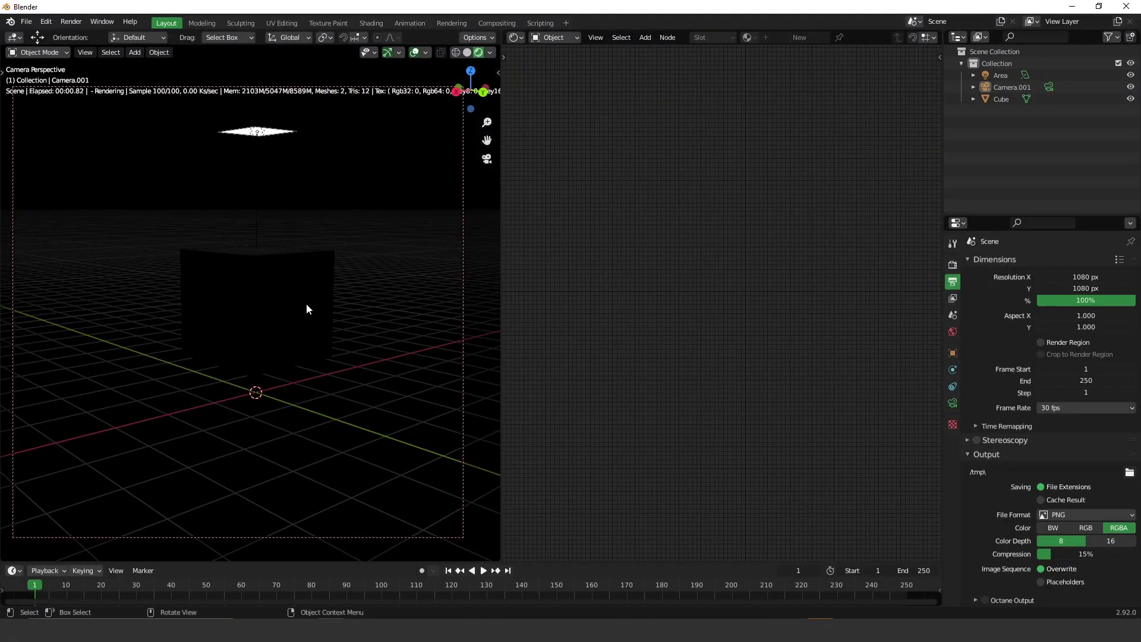
key(shift+a)
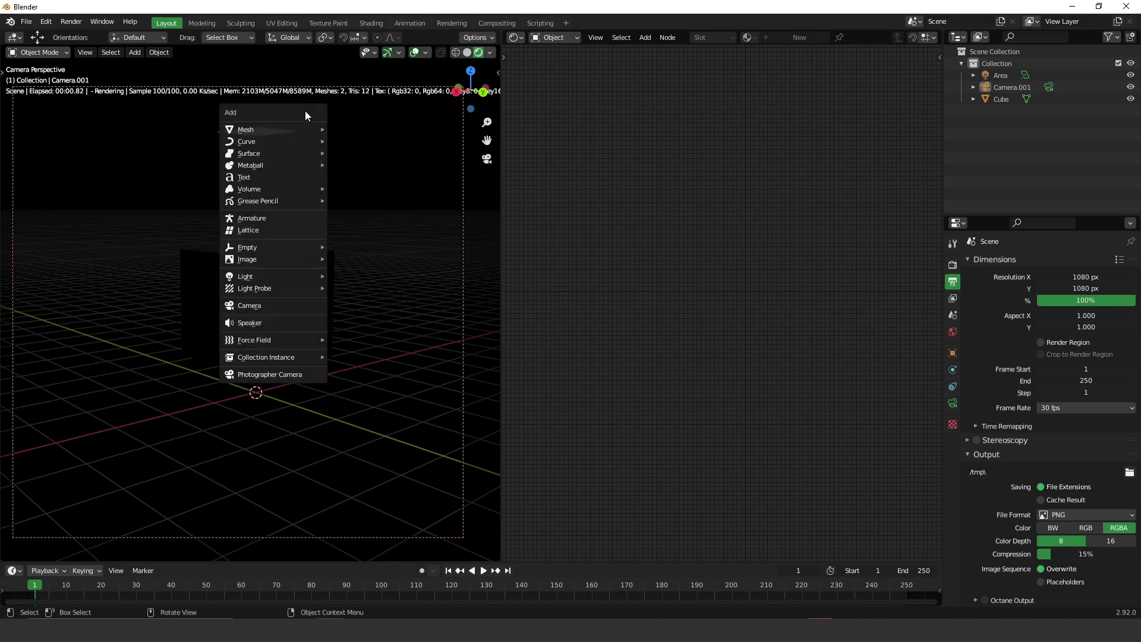
mouse_move(297, 130)
click(398, 130)
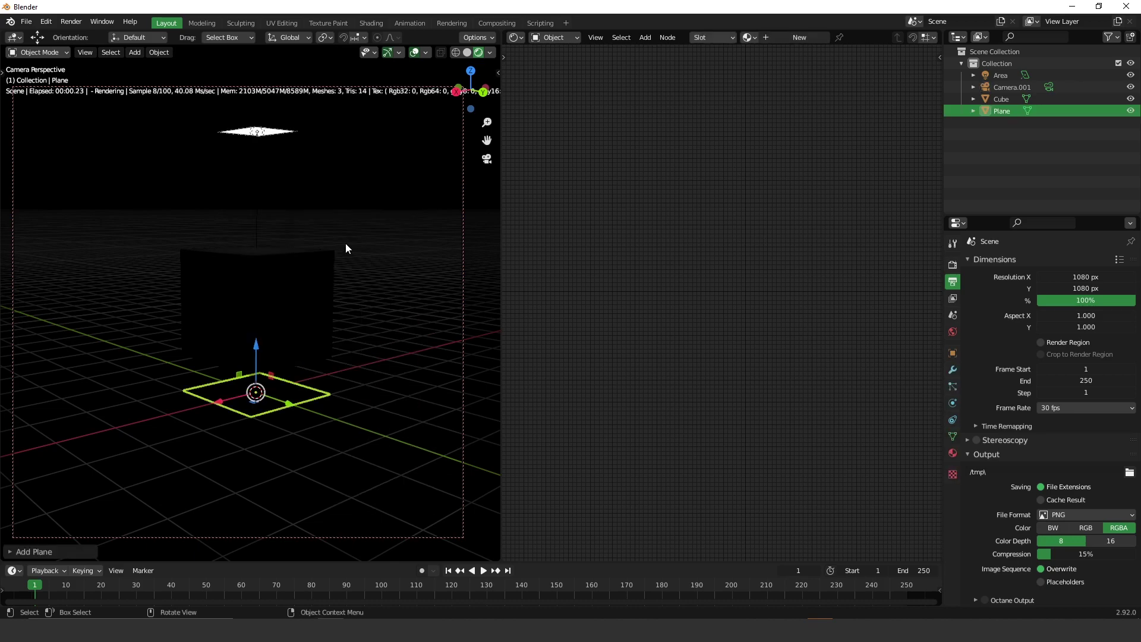
key(s)
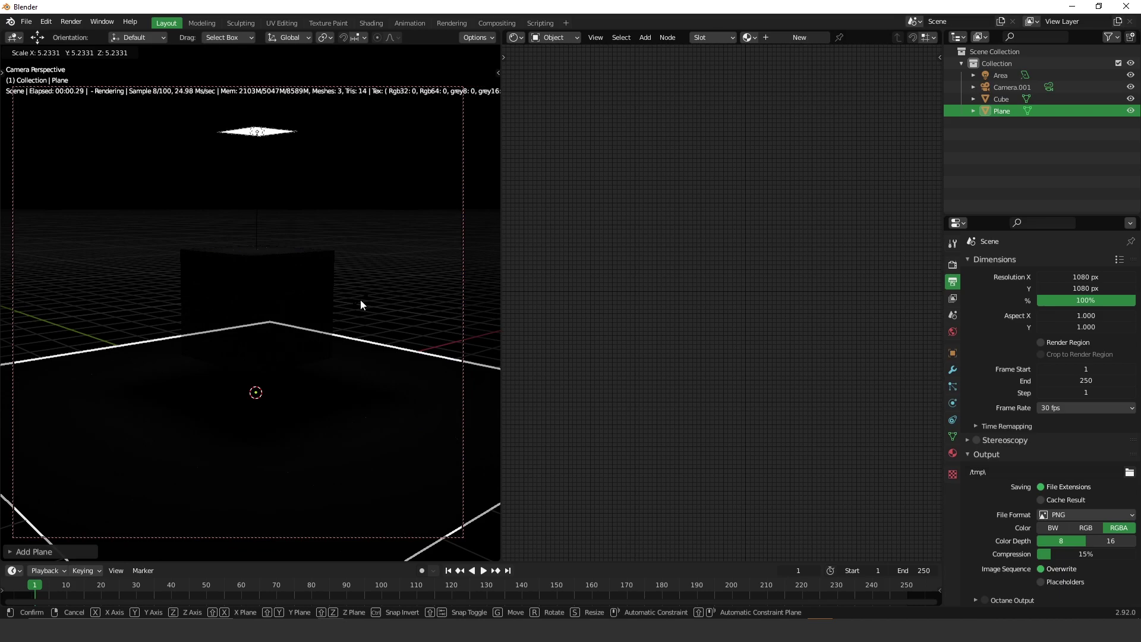
click(361, 305)
Enlarge the Area light, lower the camera angle, and return to Solid shading.
click(256, 131)
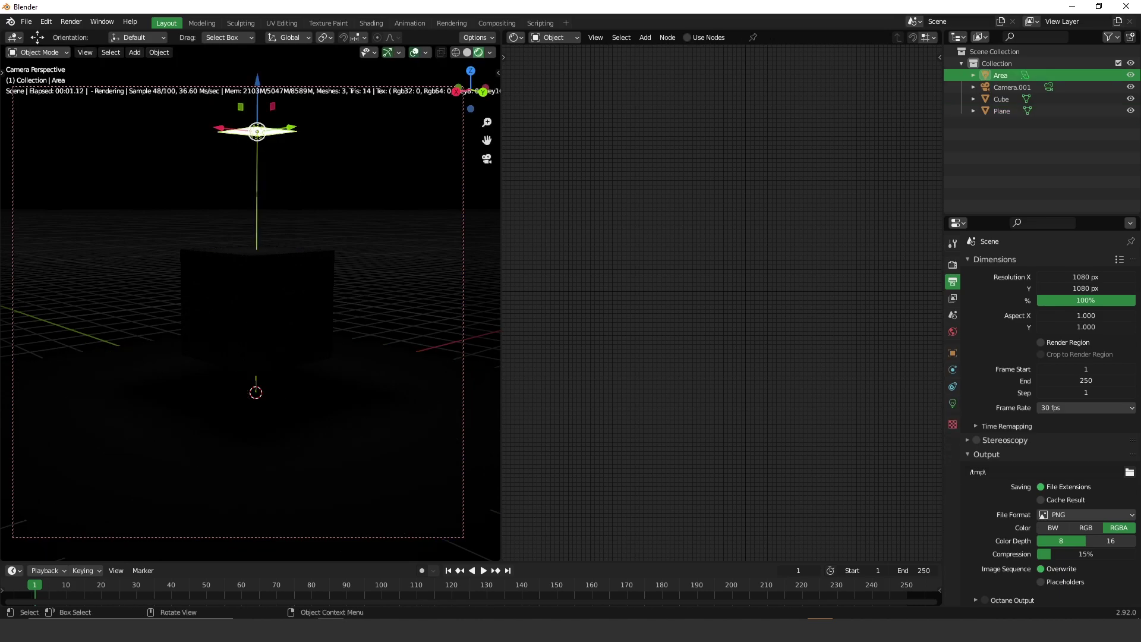
key(s)
click(458, 71)
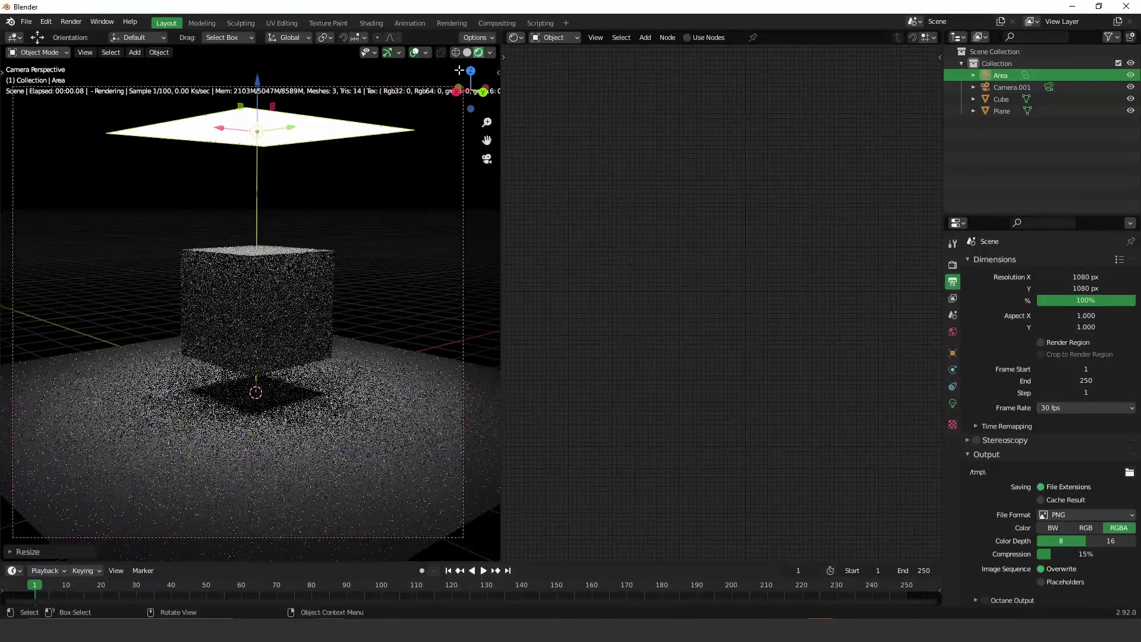
key(ctrl+z)
click(393, 237)
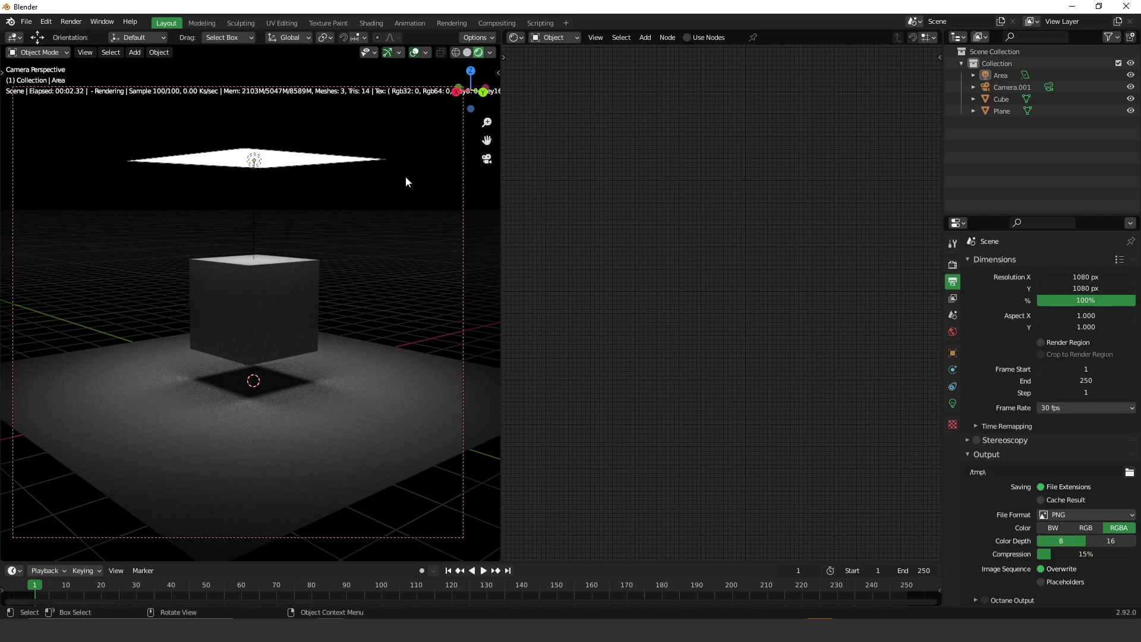
middle_drag(386, 232, 247, 215)
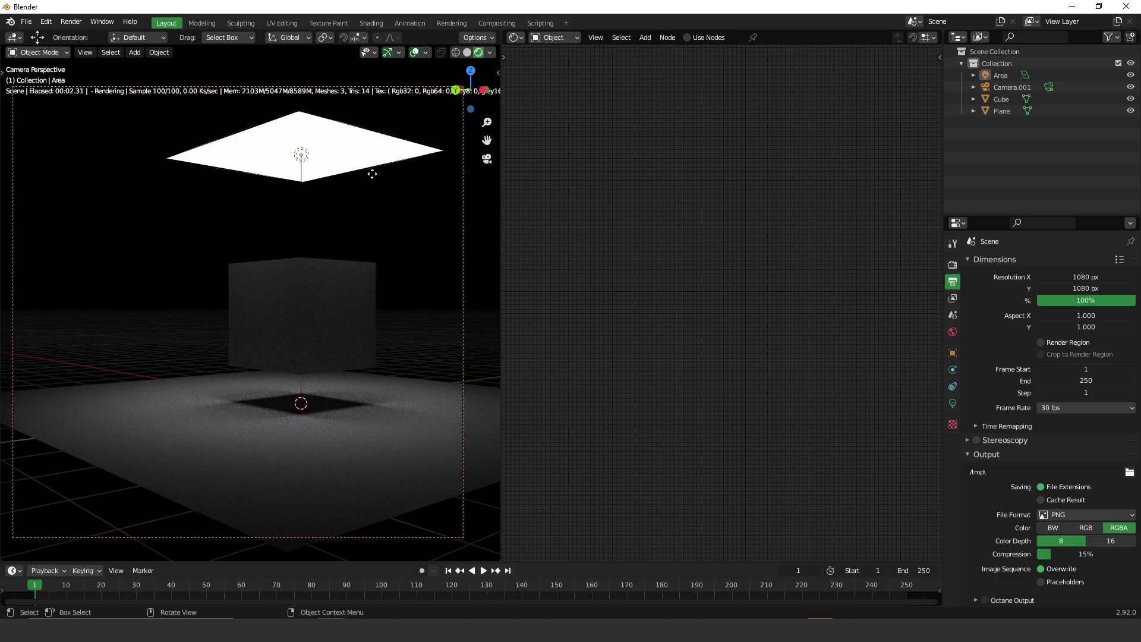
click(74, 23)
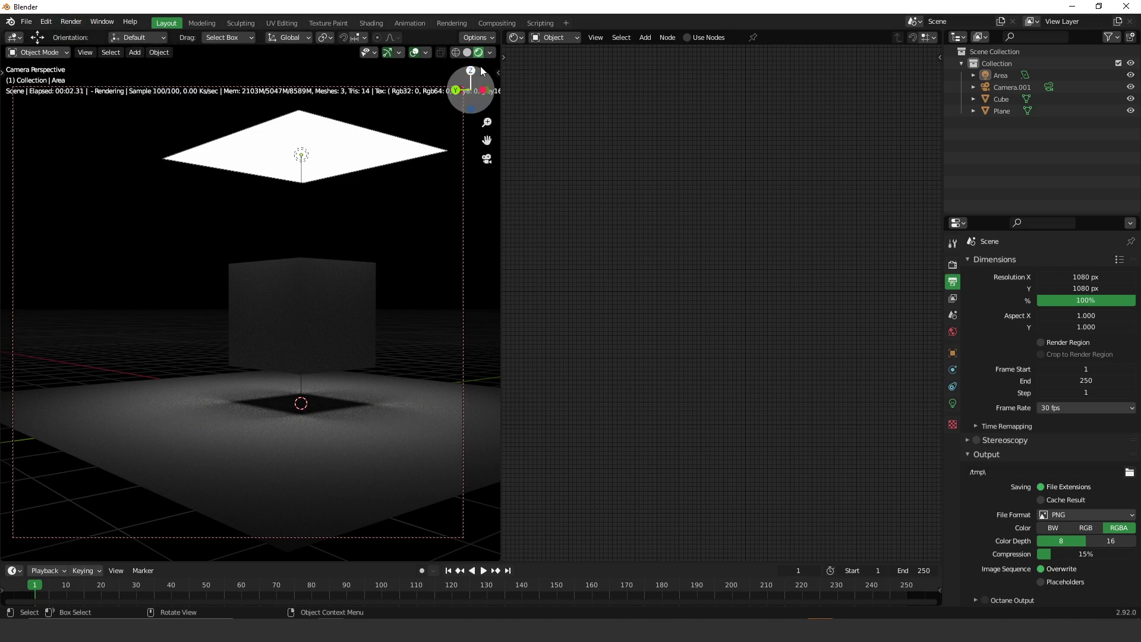
click(467, 52)
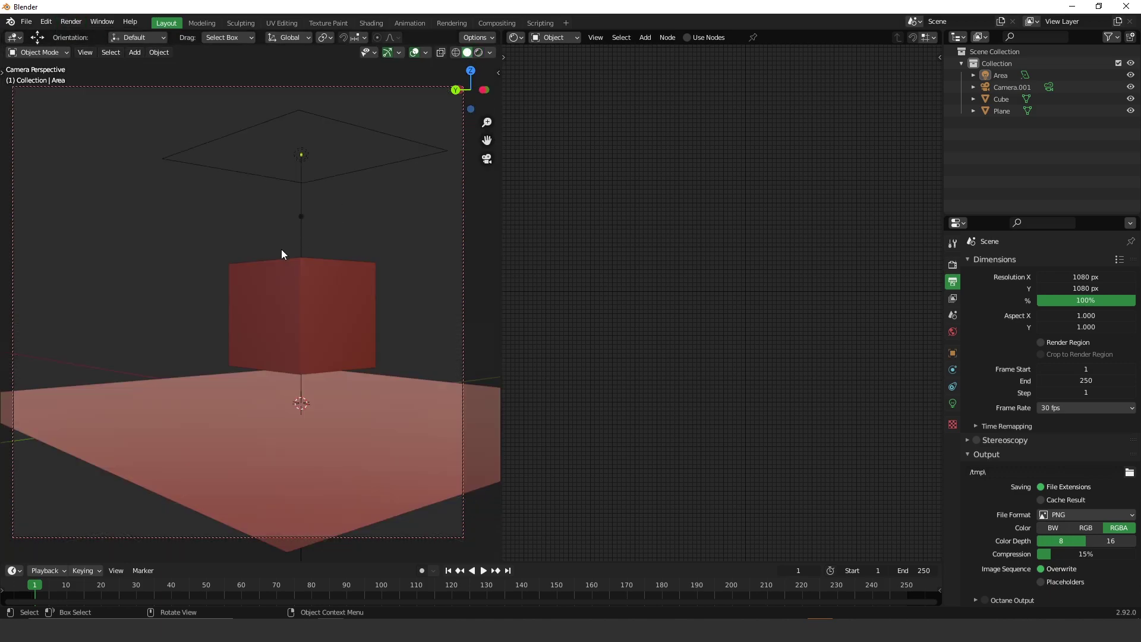
Render an image from Camera.001 with F12.
key(F12)
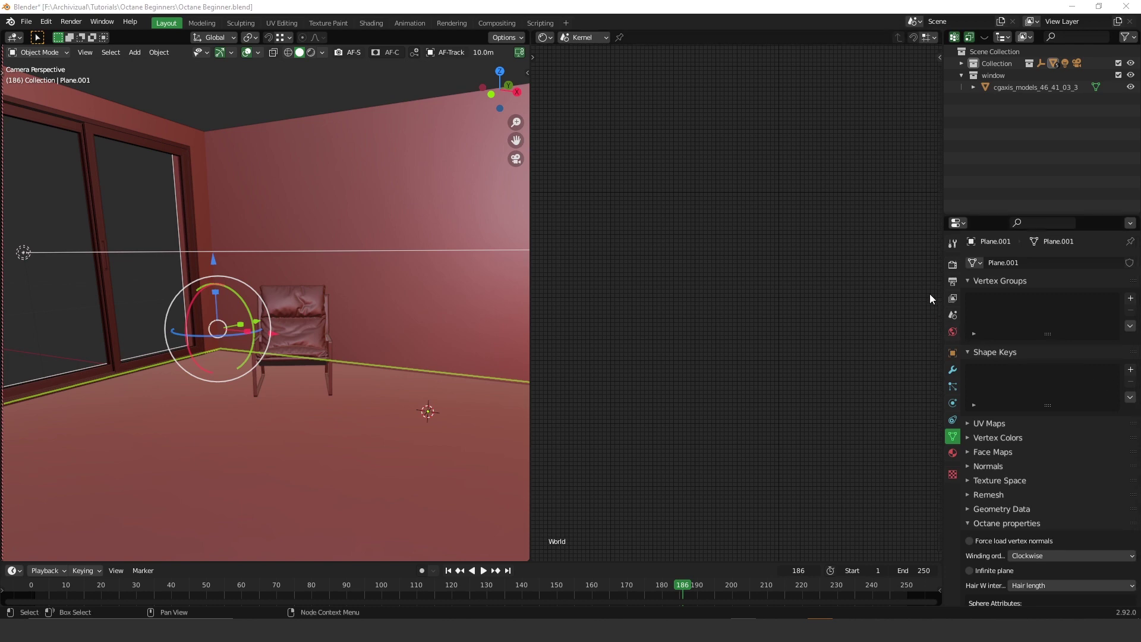
Show the Octane kernel render settings: Path trace, 2000 max samples, 10000 preview samples.
click(953, 266)
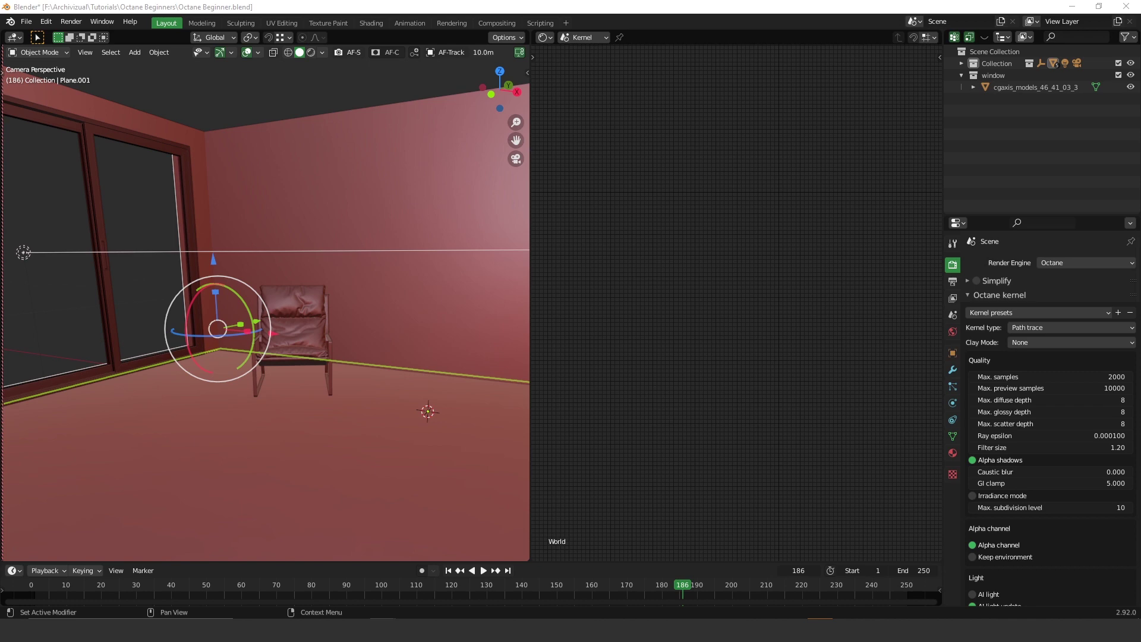
click(1030, 327)
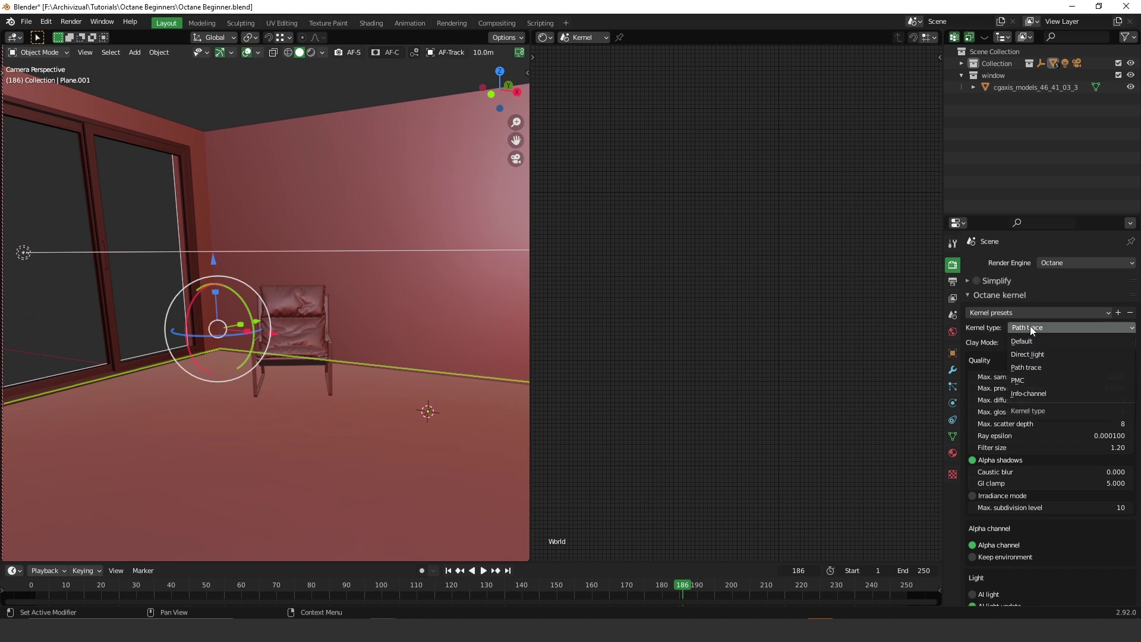
click(1034, 370)
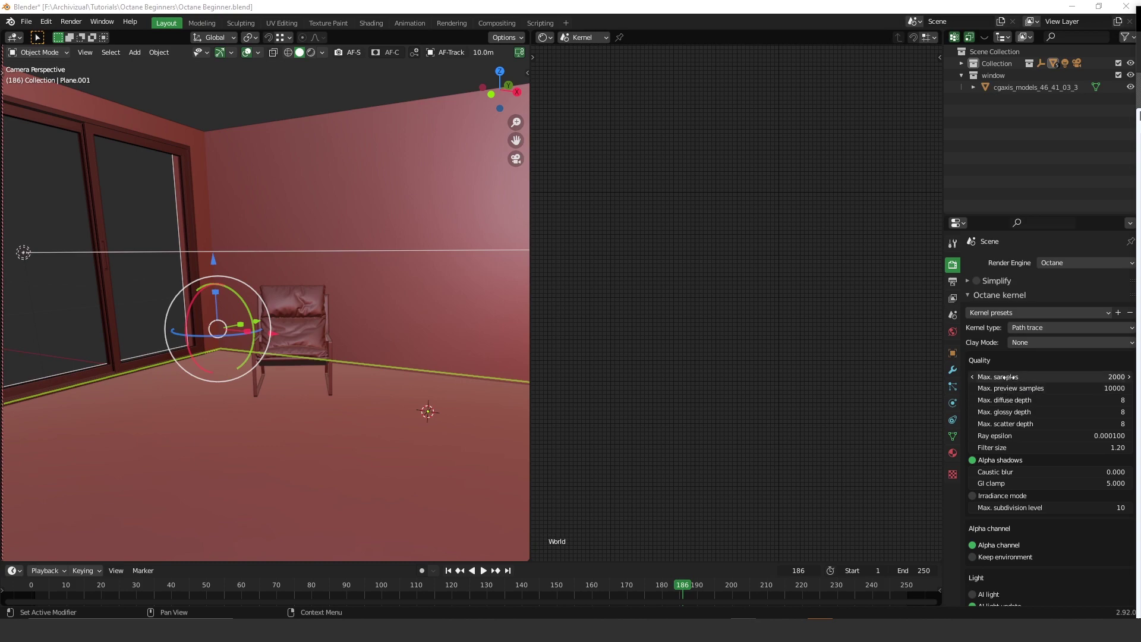
double_click(1011, 377)
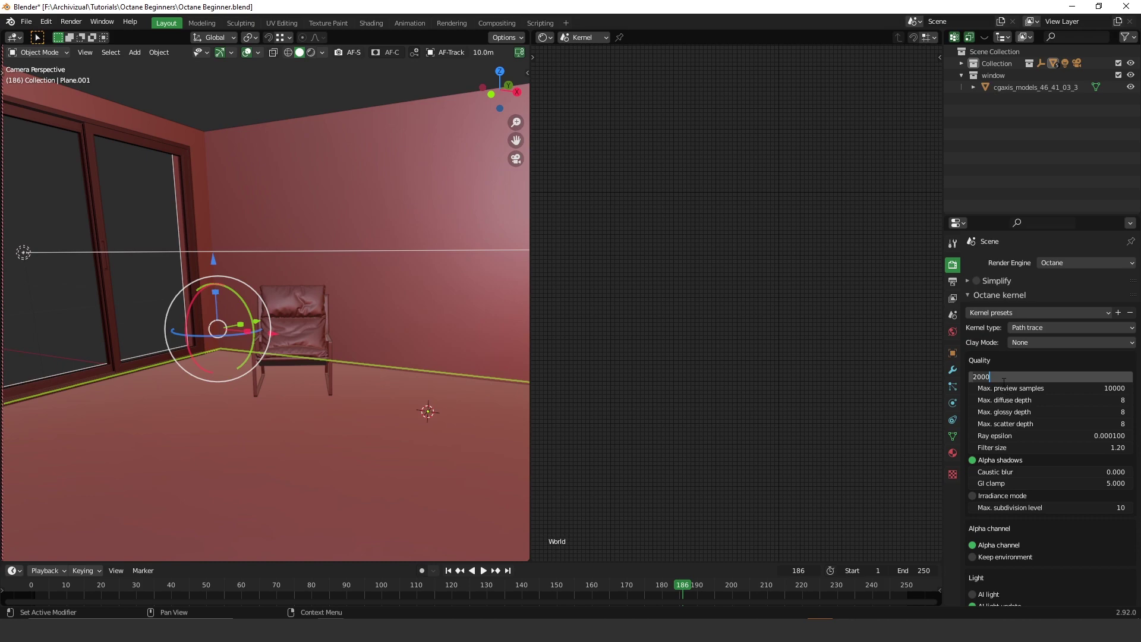
key(ctrl+a)
key(Home)
Render a still Octane image of the room, view it enlarged, then close the render window.
click(71, 21)
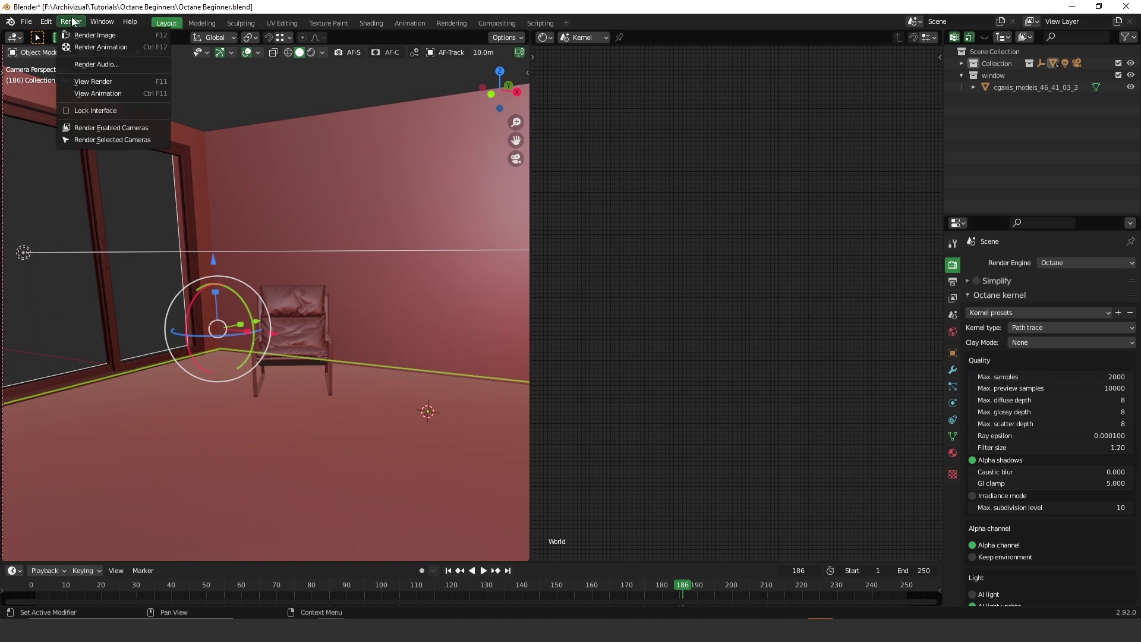
click(123, 36)
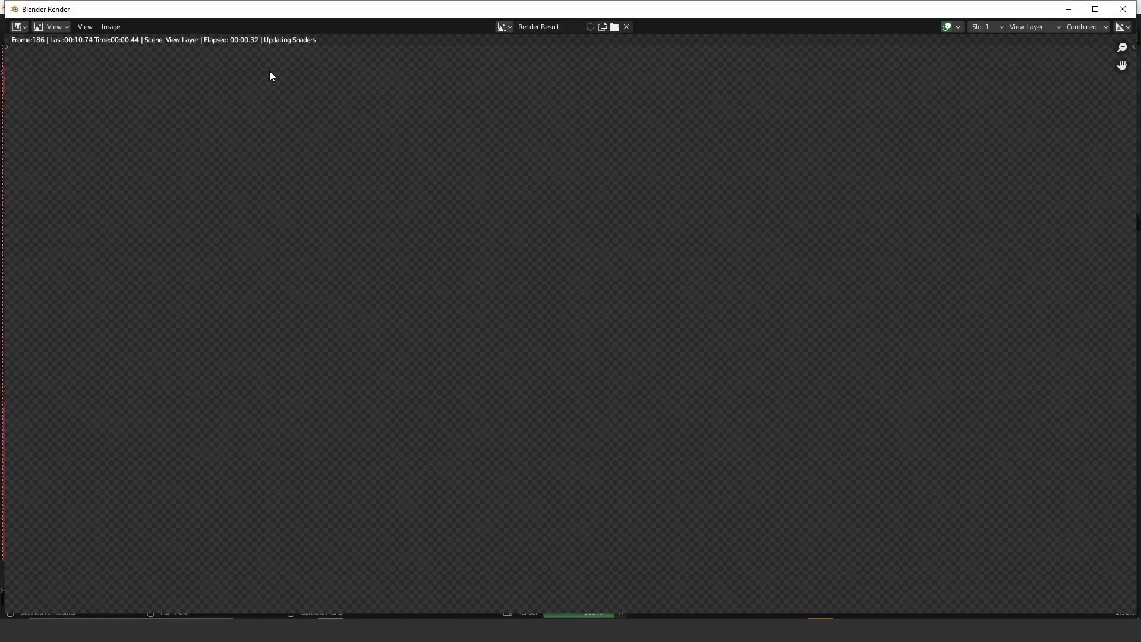
drag(638, 9, 416, 19)
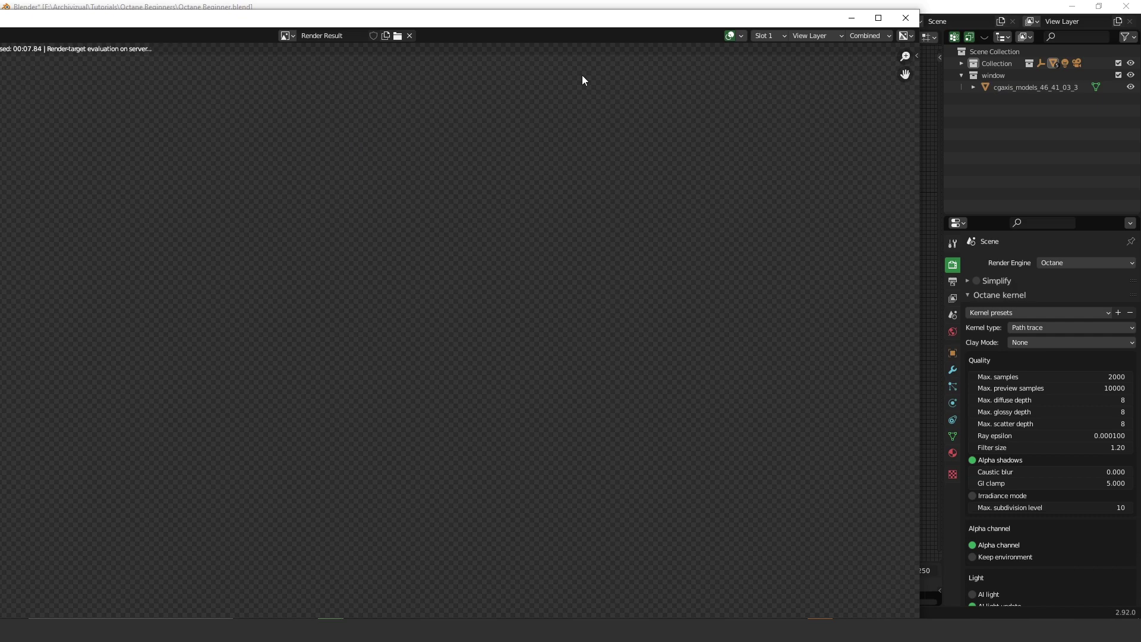
drag(472, 26, 541, 17)
double_click(637, 17)
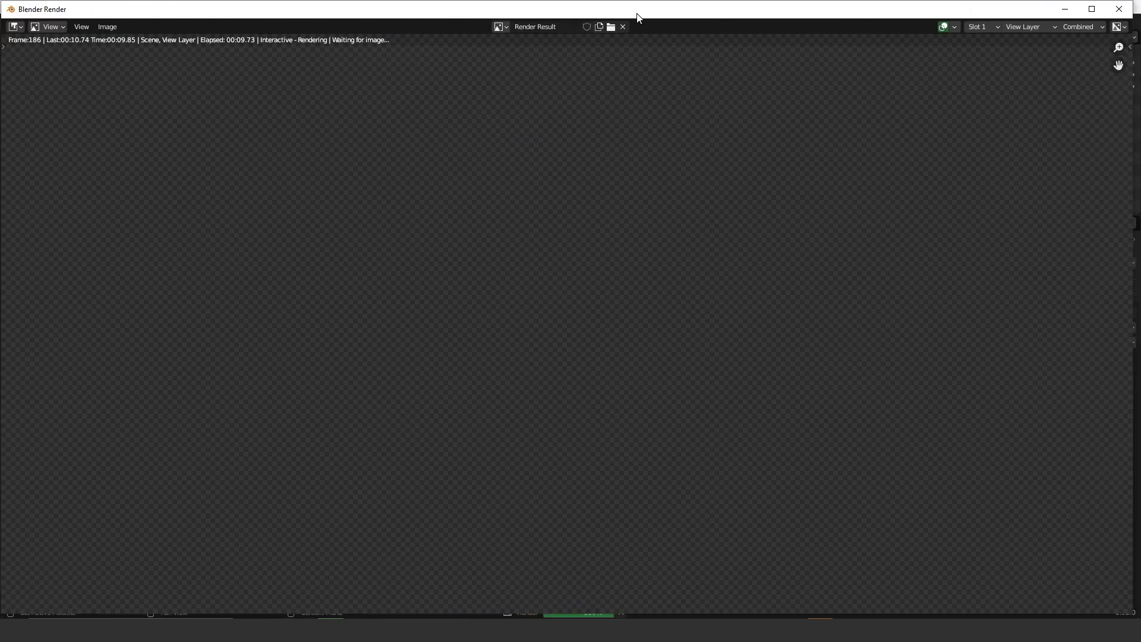
drag(638, 17, 575, 24)
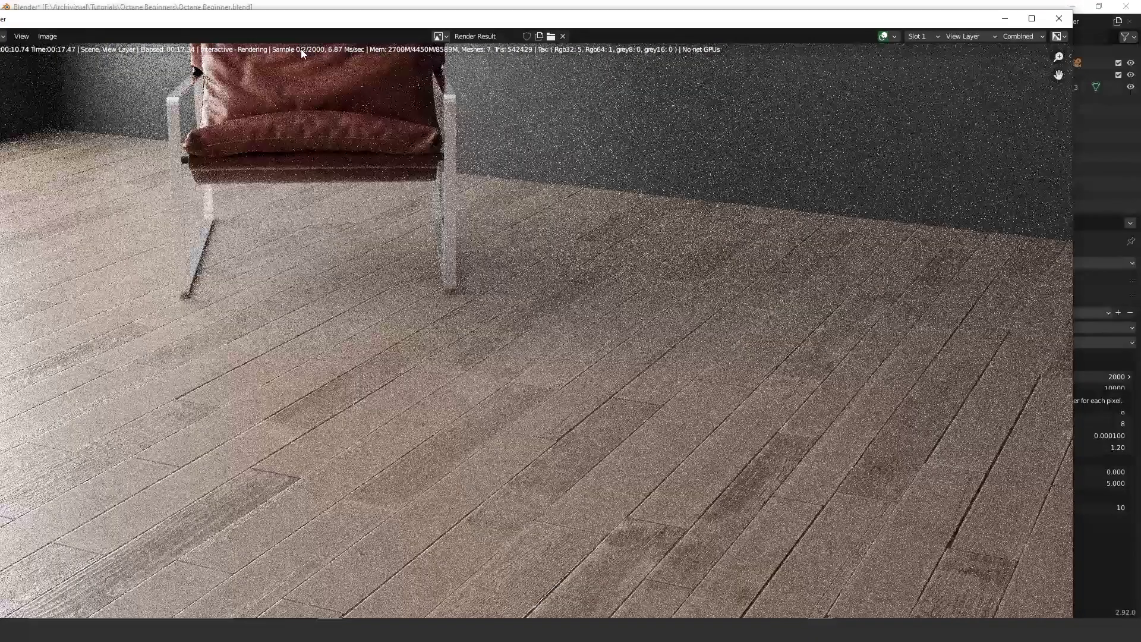
key(Escape)
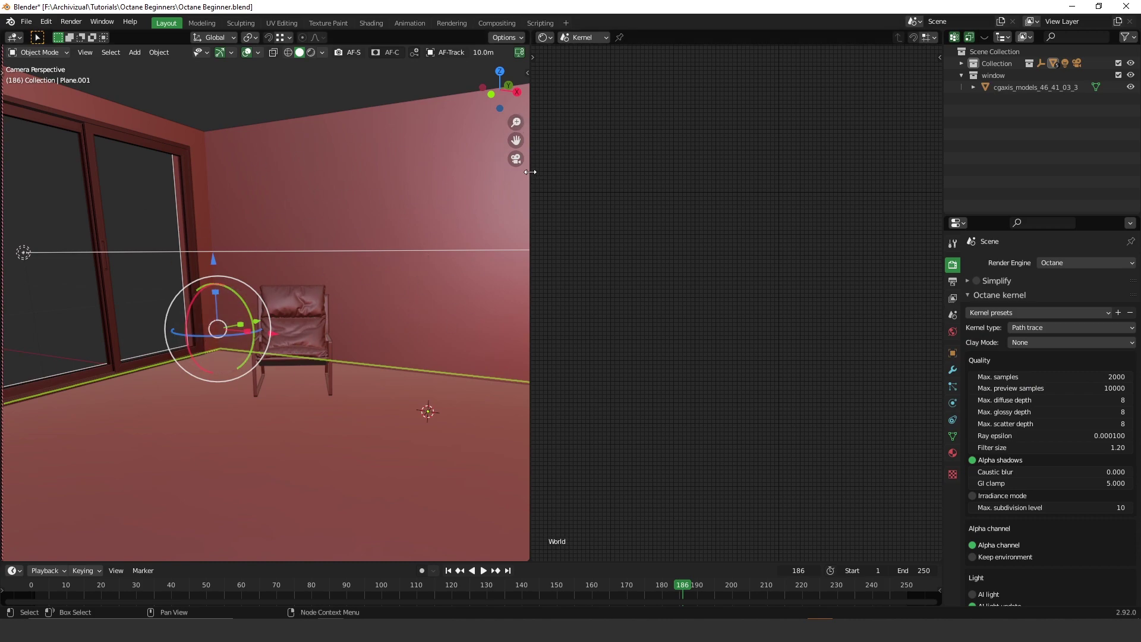
Set Max. preview samples to 500 and switch the viewport to Rendered shading.
drag(530, 176, 582, 177)
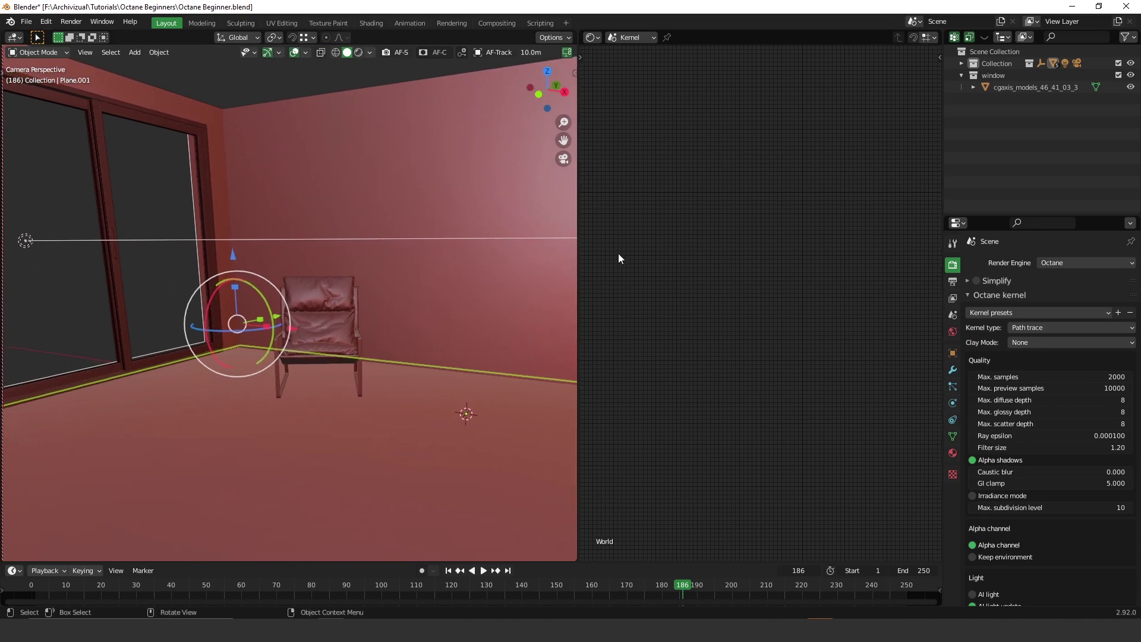
click(1027, 391)
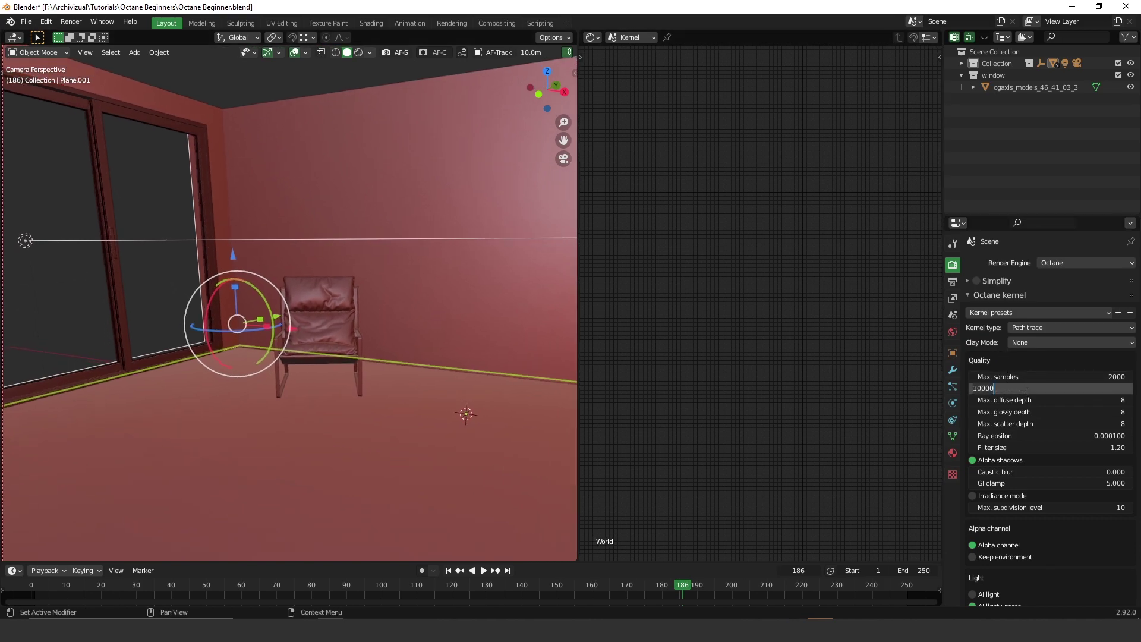
text(500)
key(Return)
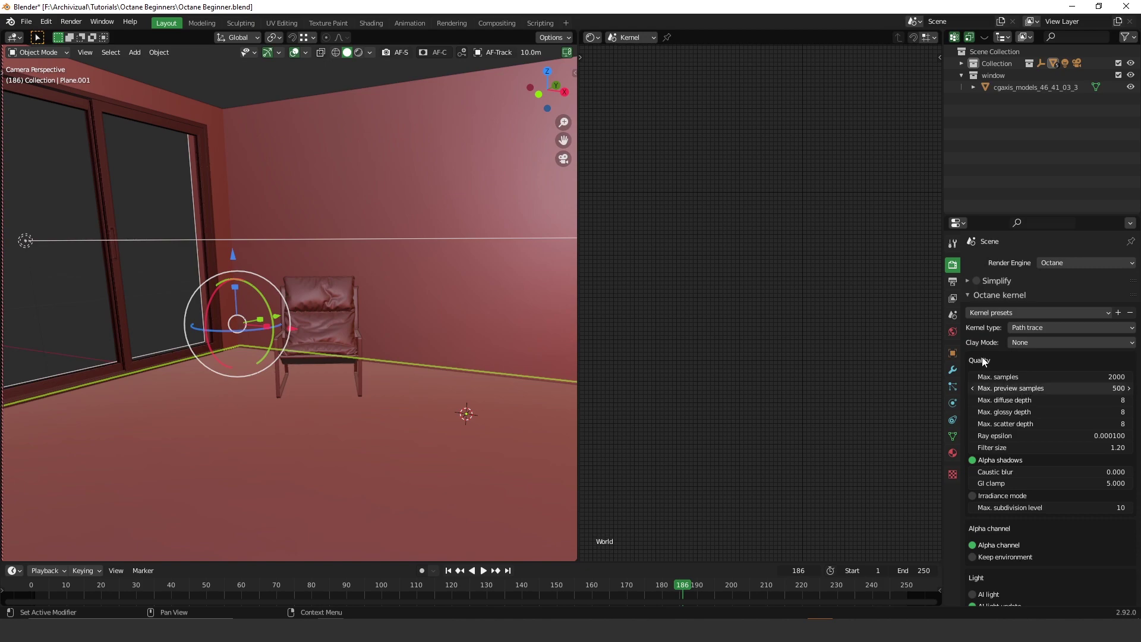
mouse_move(578, 86)
mouse_down()
mouse_move(676, 94)
mouse_move(592, 93)
mouse_up()
click(373, 53)
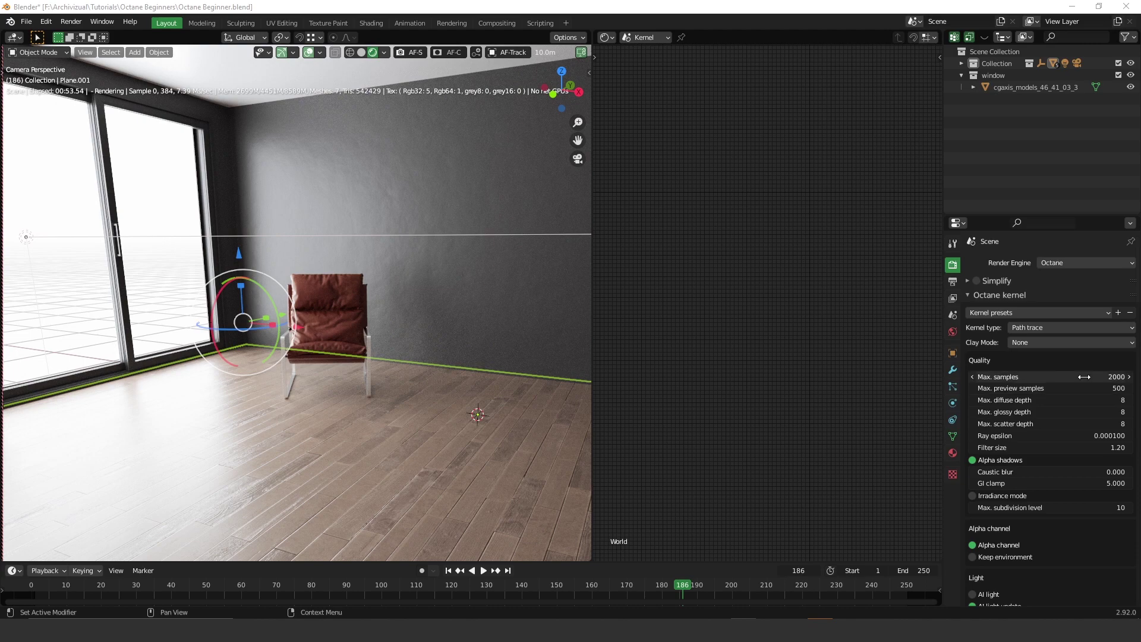
Set preview samples, diffuse and glossy depth to 2000 and scatter depth to 256, then return to Solid shading.
drag(1083, 377, 1083, 424)
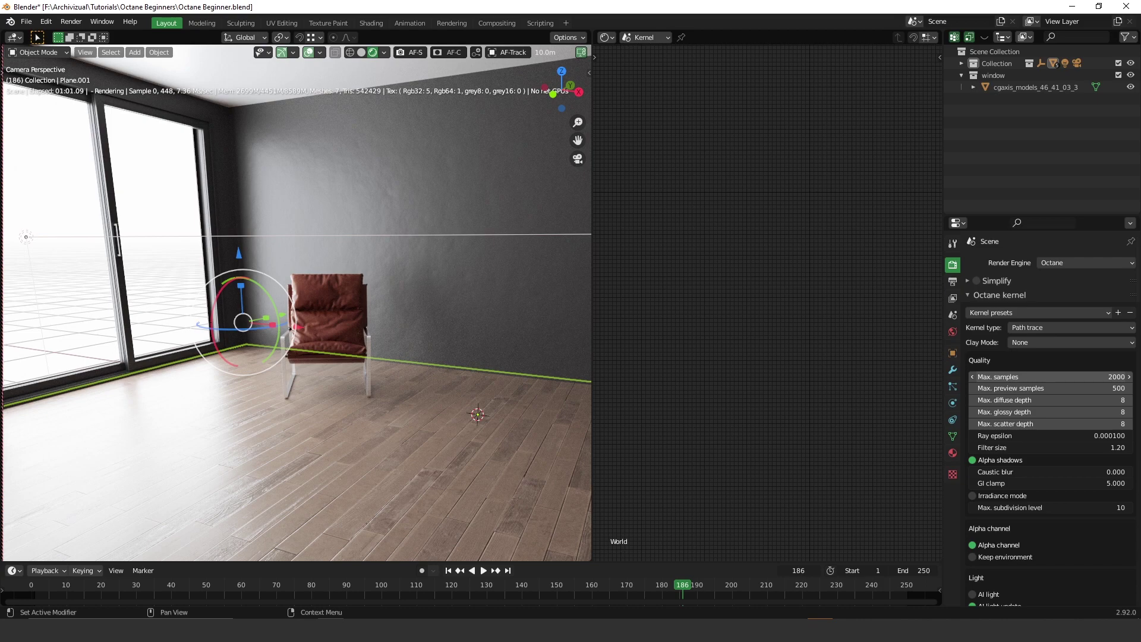
drag(1084, 378, 1084, 378)
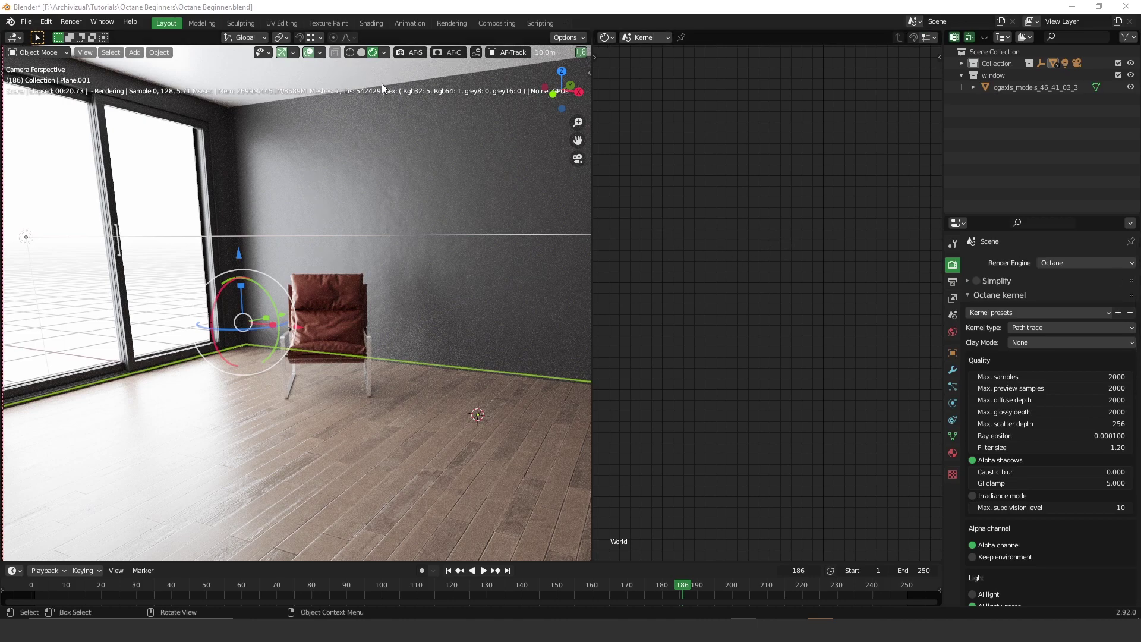
click(361, 52)
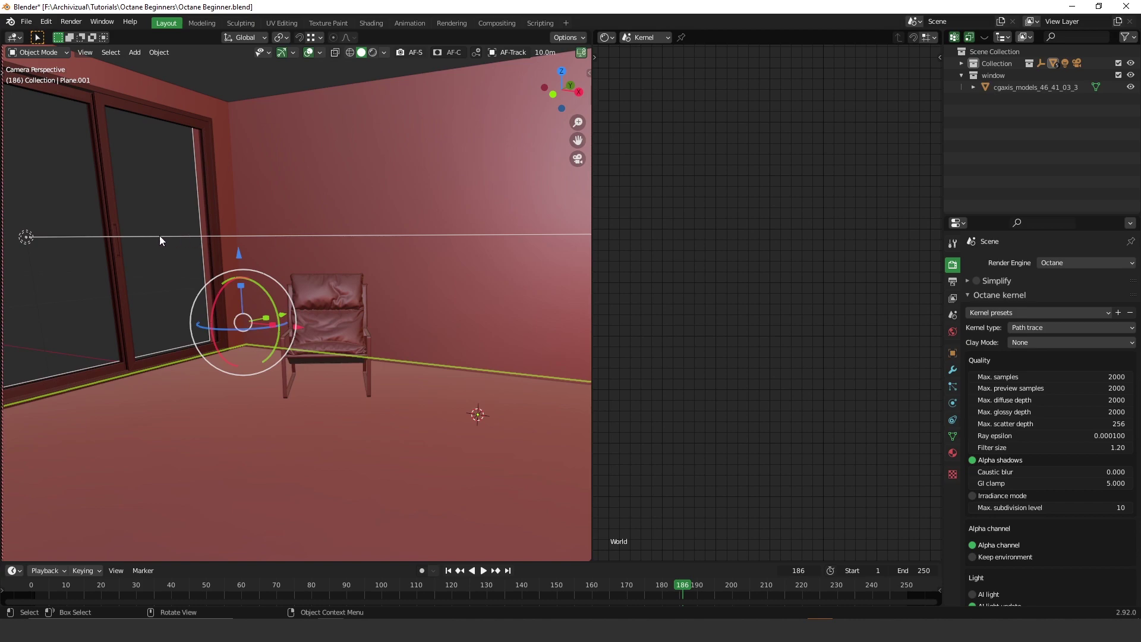
Deselect the area light and show the World shader nodes centred on World Output.
click(197, 235)
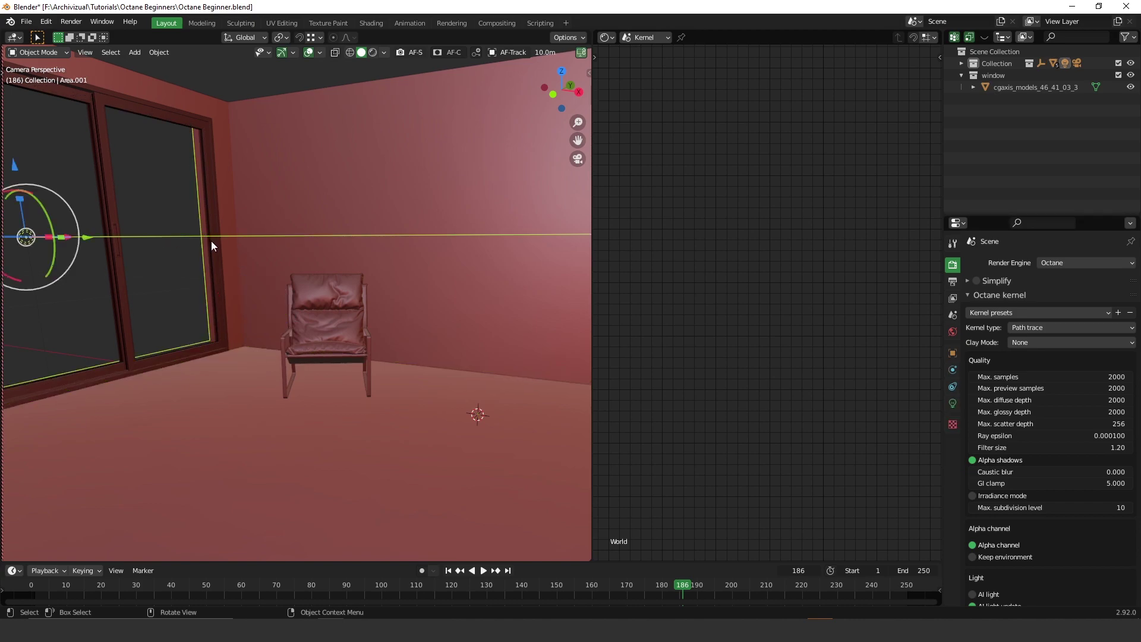
key(alt+a)
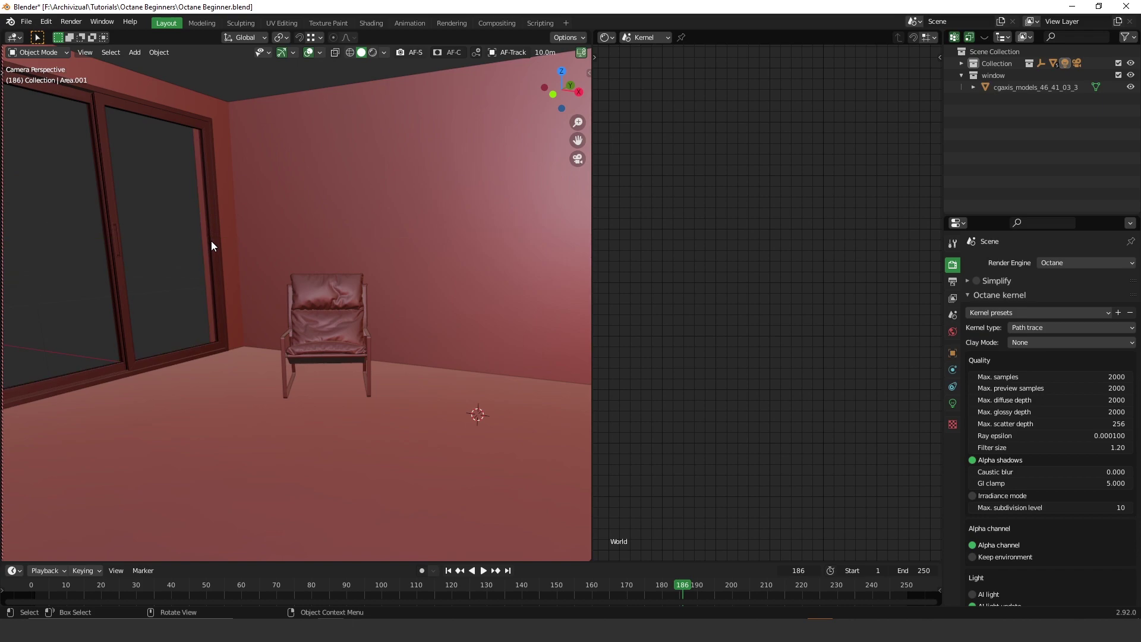
click(644, 38)
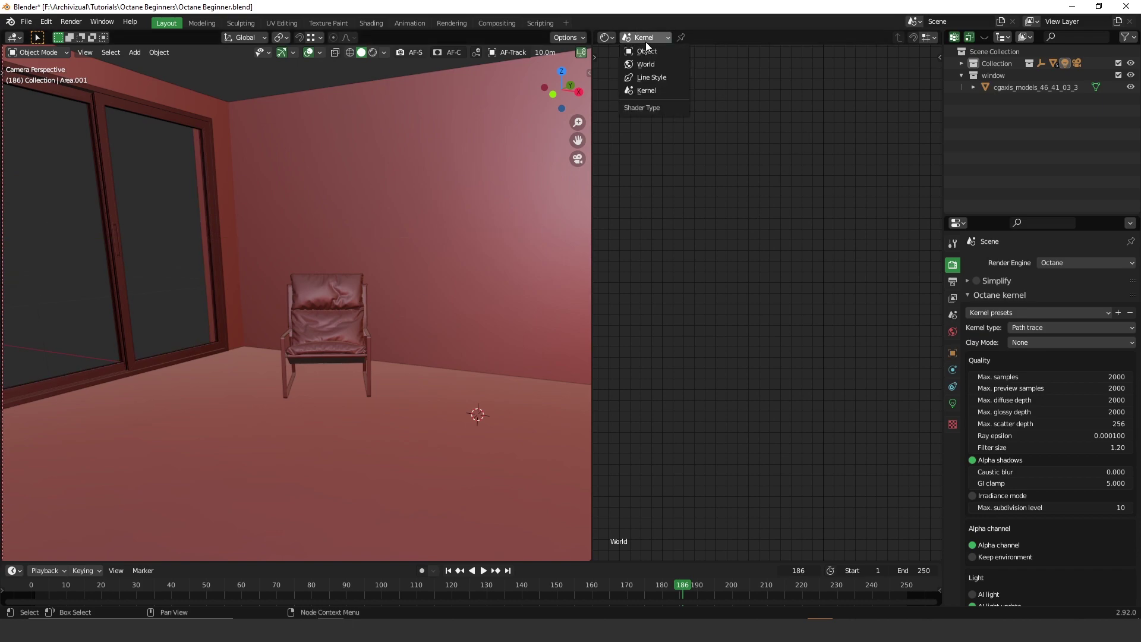
click(647, 90)
key(Home)
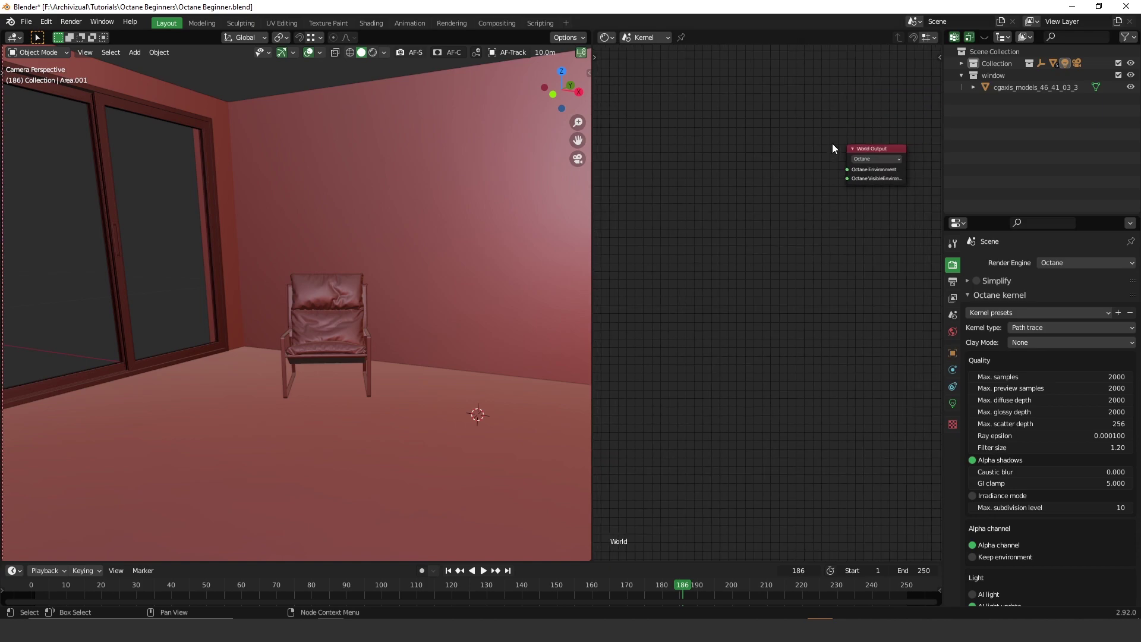
middle_drag(833, 143, 797, 254)
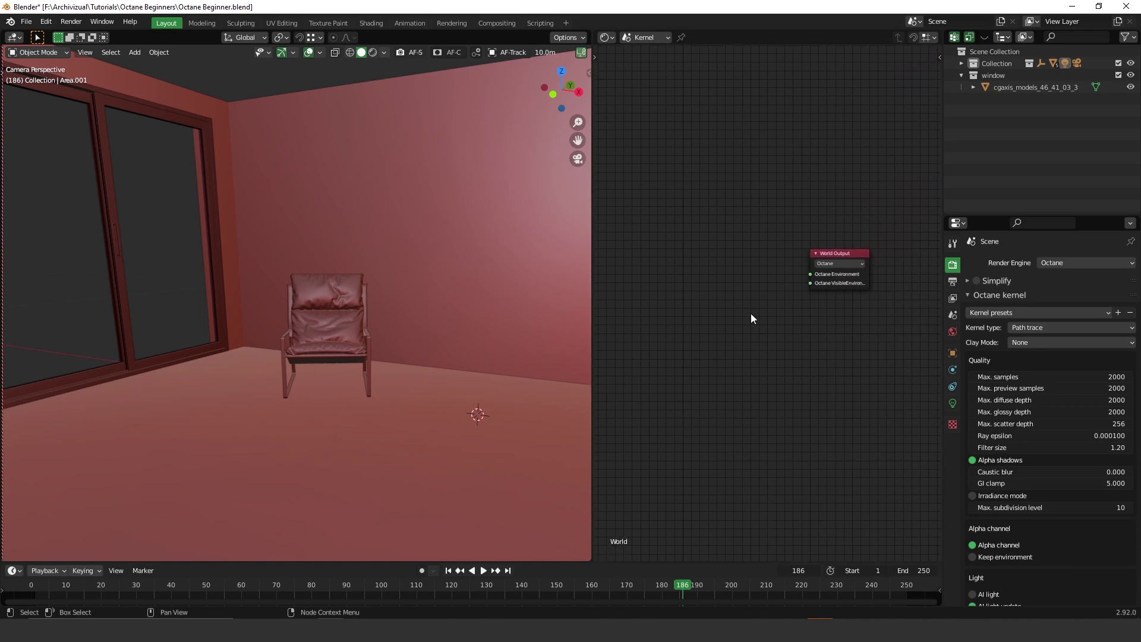
Add a Daylight Environment node, link it to Octane Environment, and enable Rendered viewport shading.
key(shift+a)
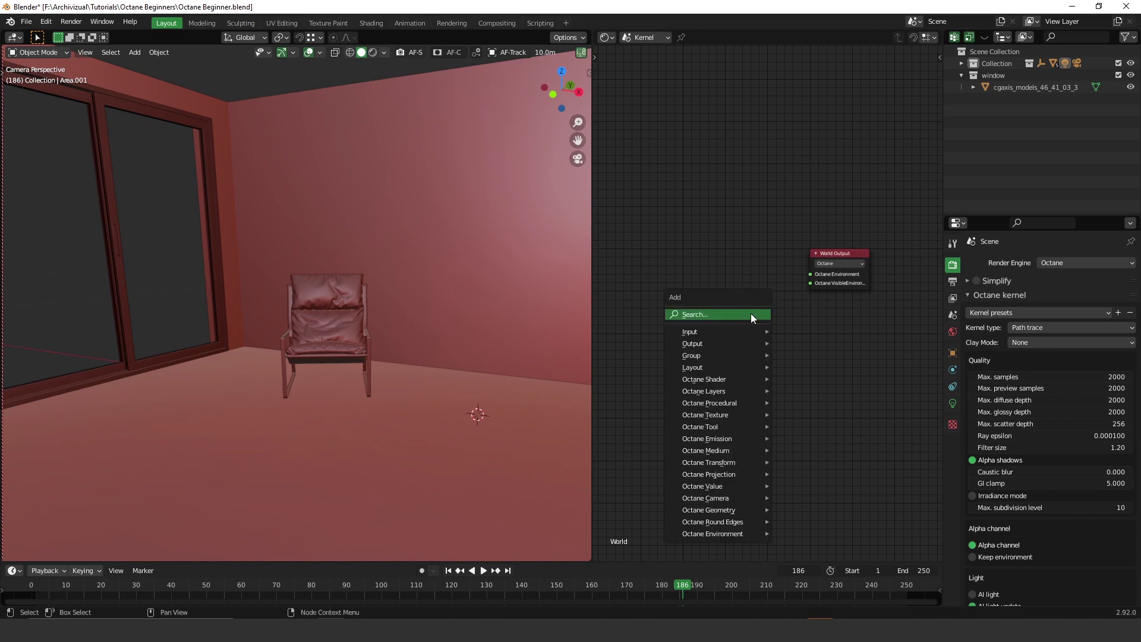
click(751, 314)
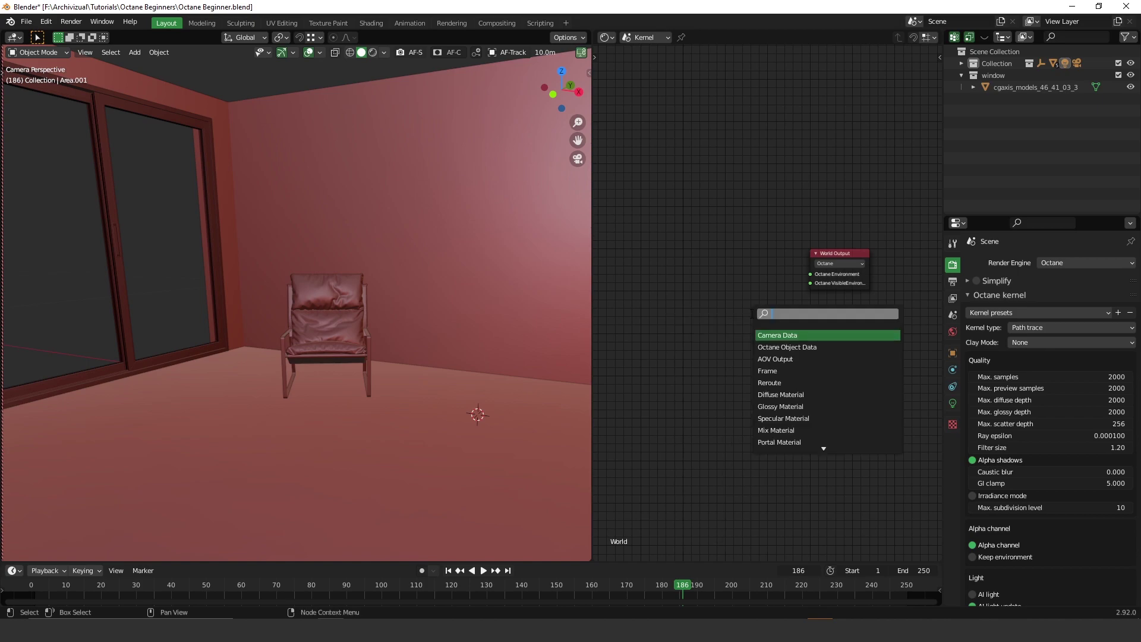
text(day)
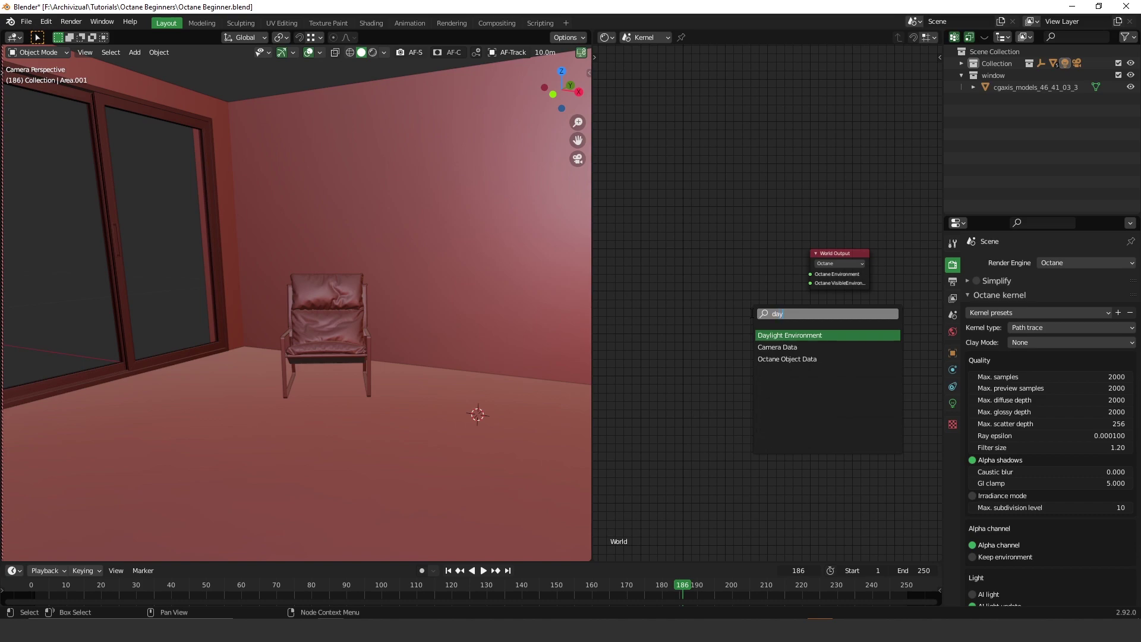
click(784, 335)
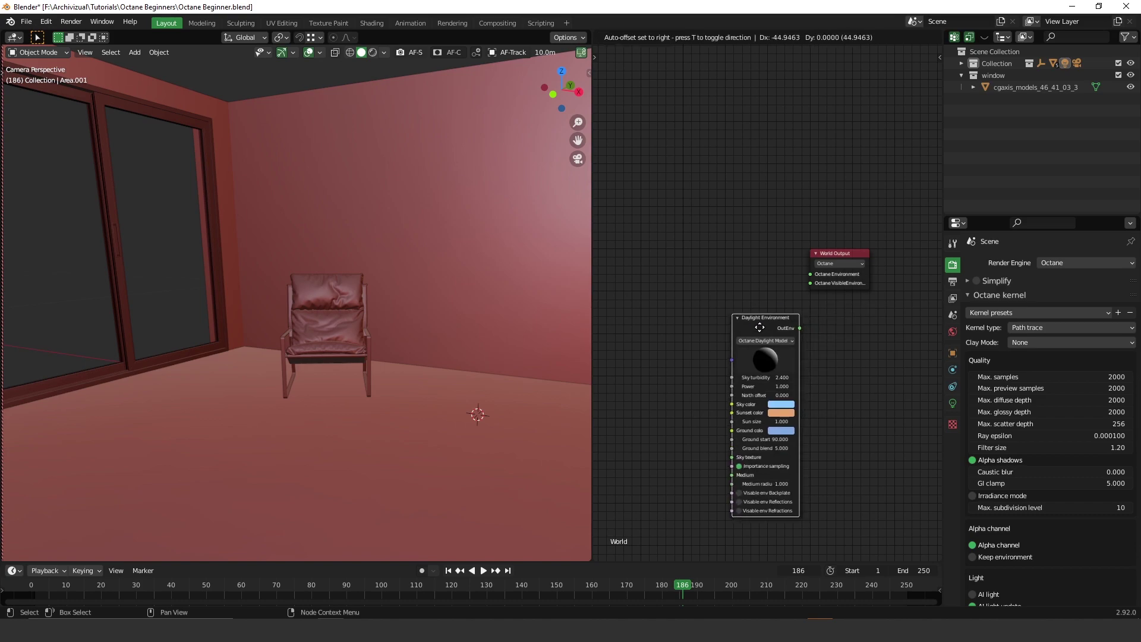
drag(773, 265, 811, 274)
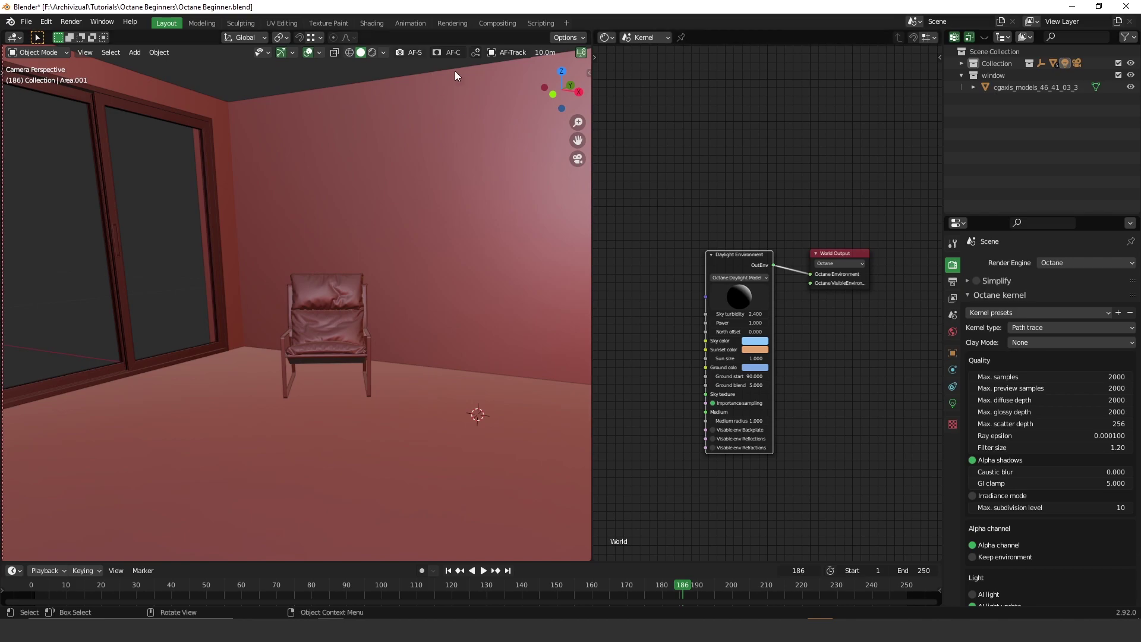
click(372, 52)
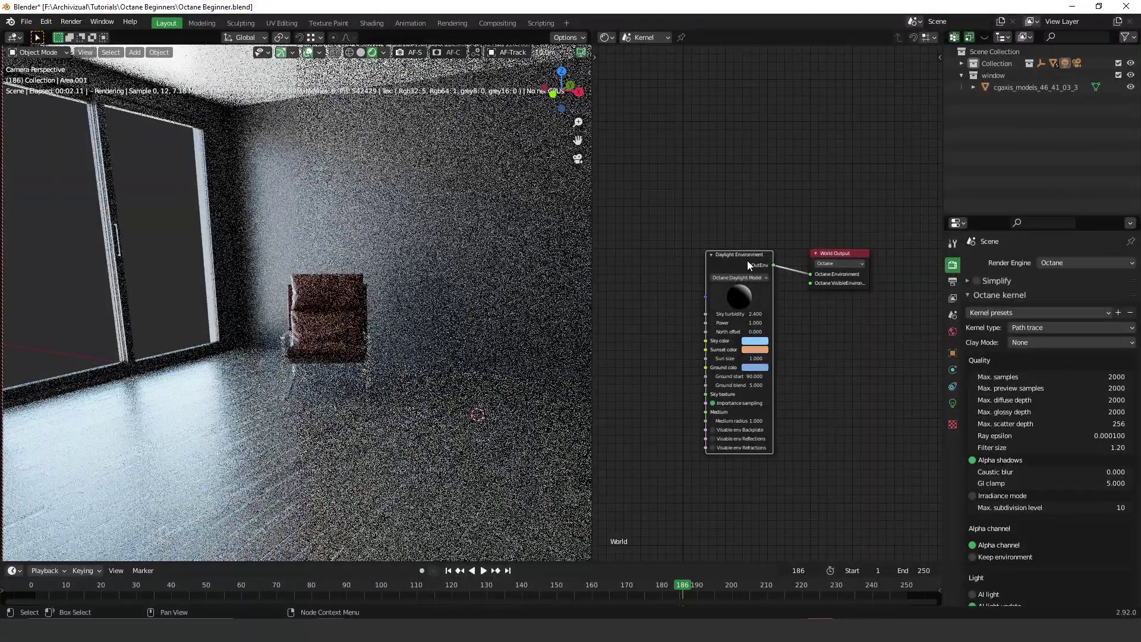
key(g)
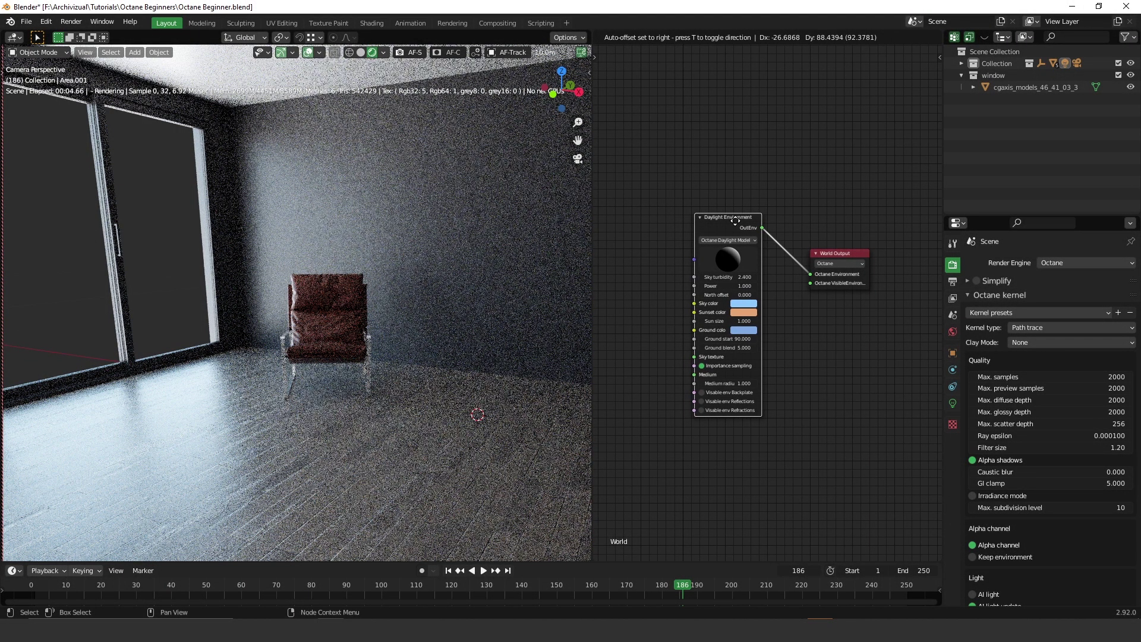
click(717, 187)
scroll(898, 324, up, 3)
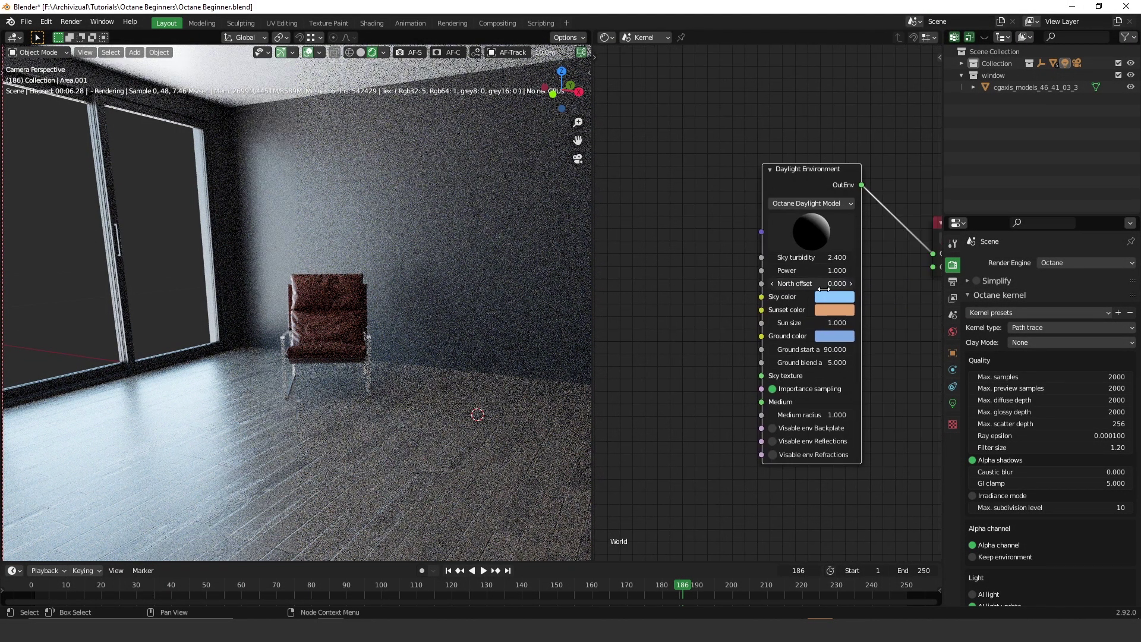
scroll(779, 303, up, 2)
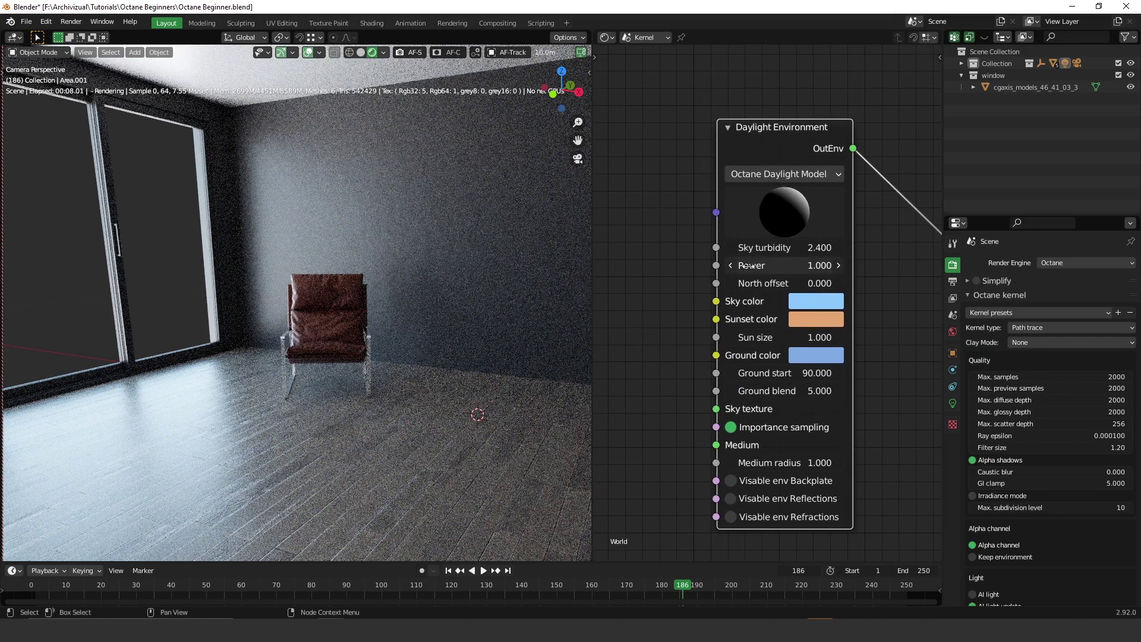
Turn off Alpha channel so the sky shows, then set daylight Power to 2 and finally 1.
drag(784, 265, 880, 265)
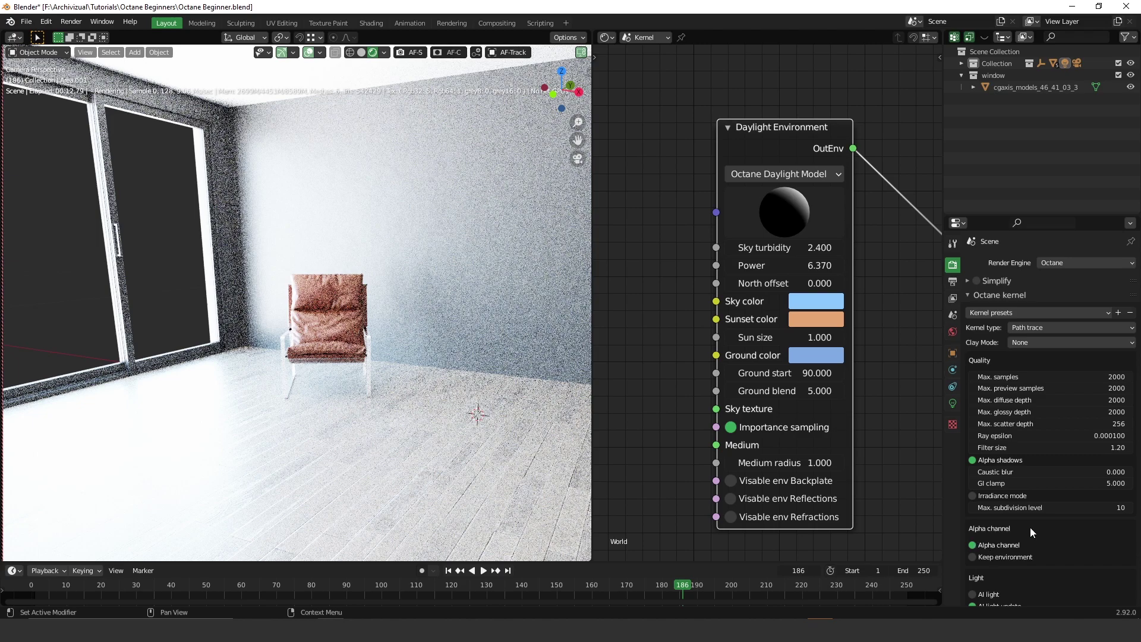
click(973, 545)
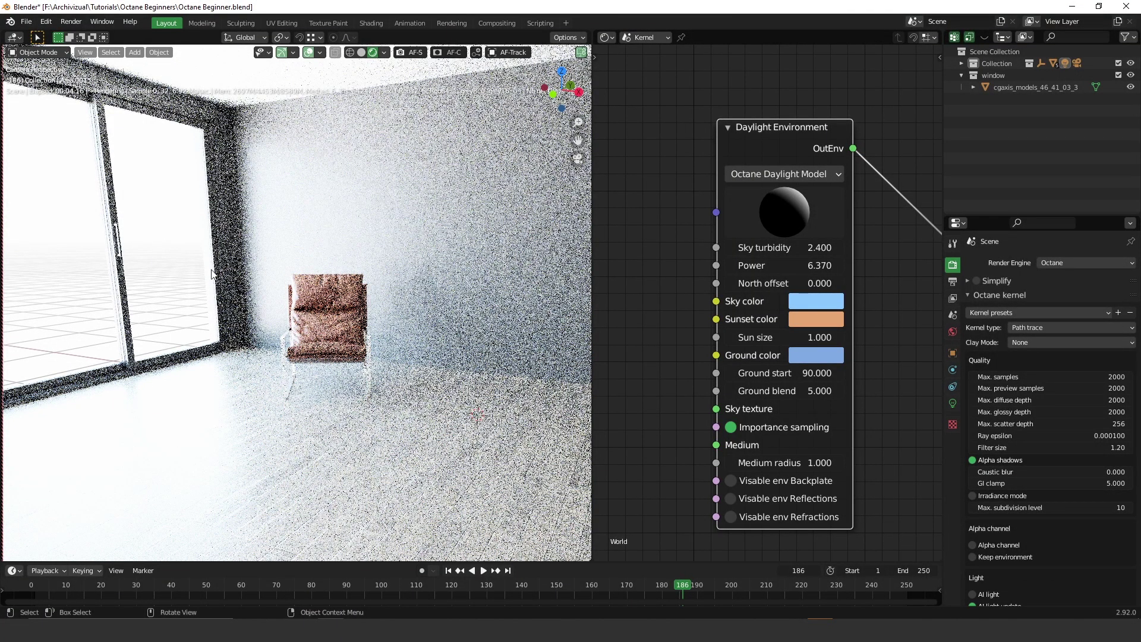
middle_drag(786, 349, 796, 306)
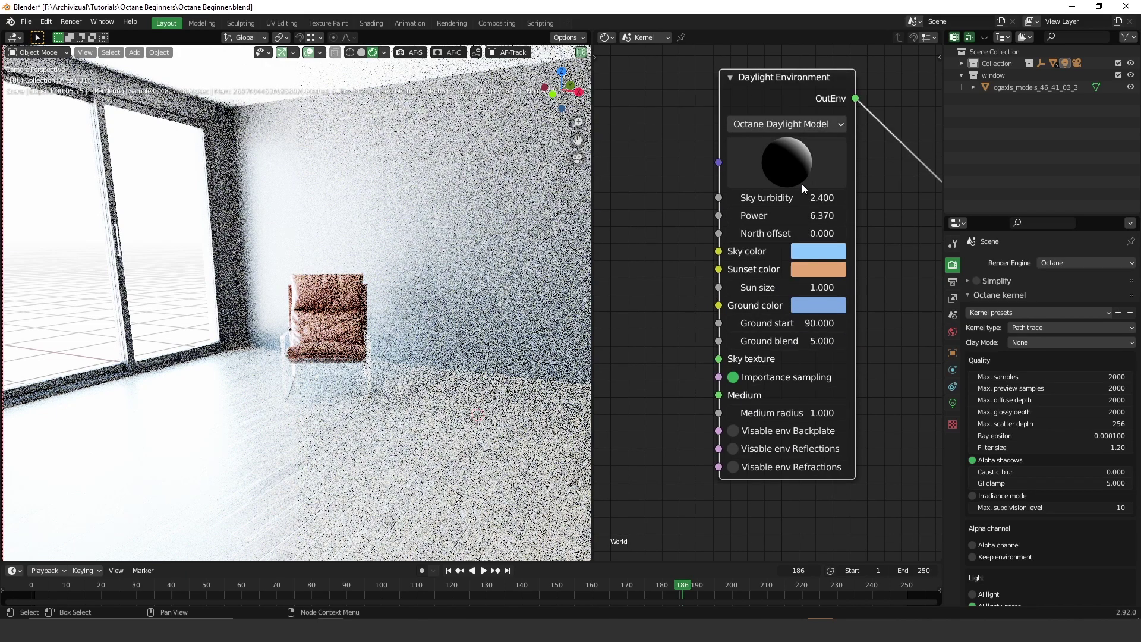
double_click(783, 215)
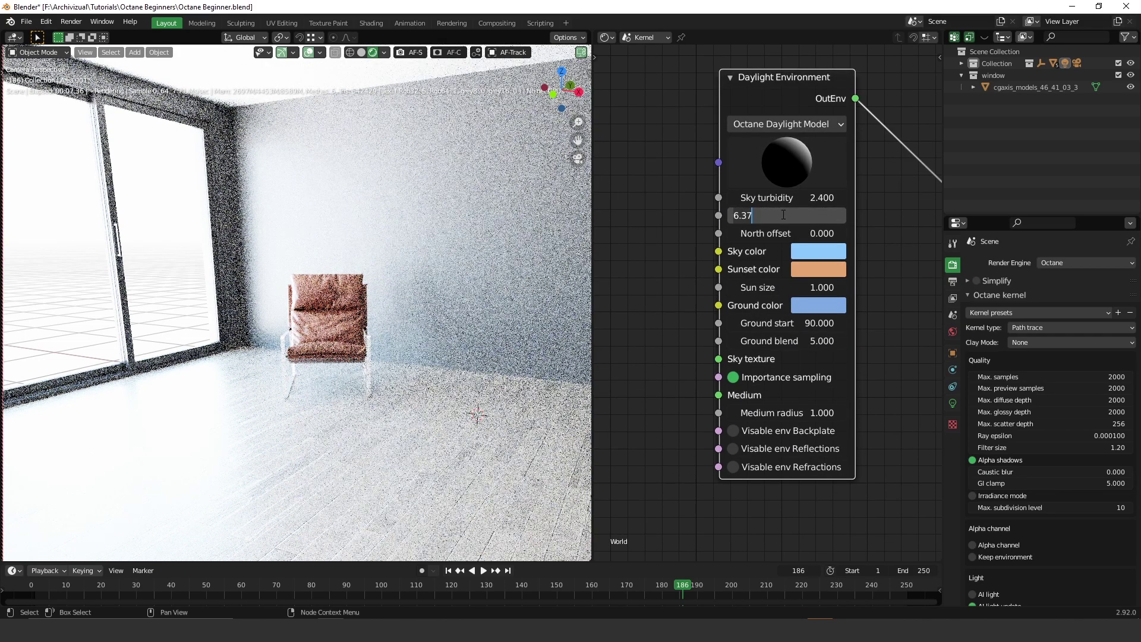
key(BackSpace)
key(BackSpace)
key(BackSpace)
key(BackSpace)
text(2)
key(Return)
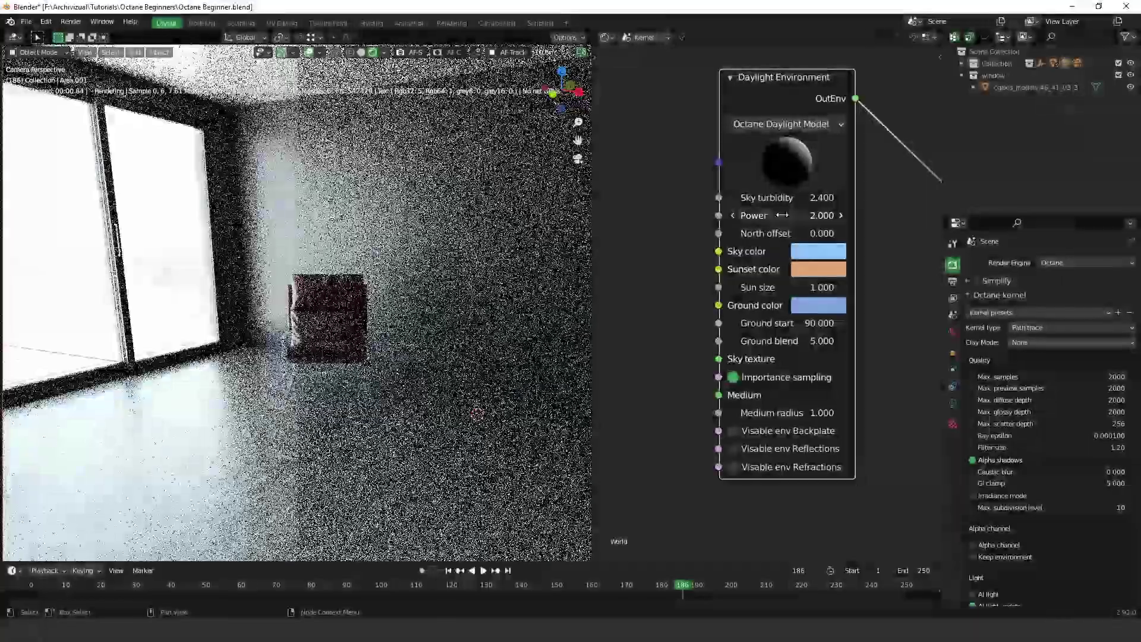
double_click(782, 215)
key(BackSpace)
text(1)
key(Return)
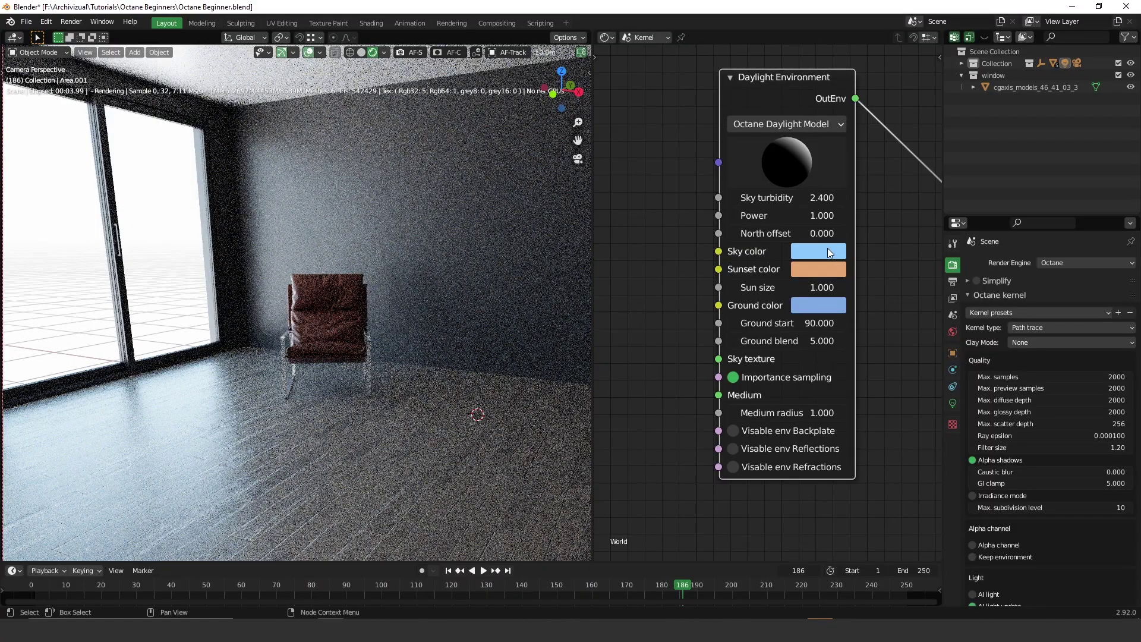
Try salmon sky and magenta and red sunset colours, then revert to the original blue sky and peach sunset.
click(820, 251)
mouse_move(876, 306)
mouse_down()
mouse_move(837, 317)
mouse_move(857, 352)
mouse_up()
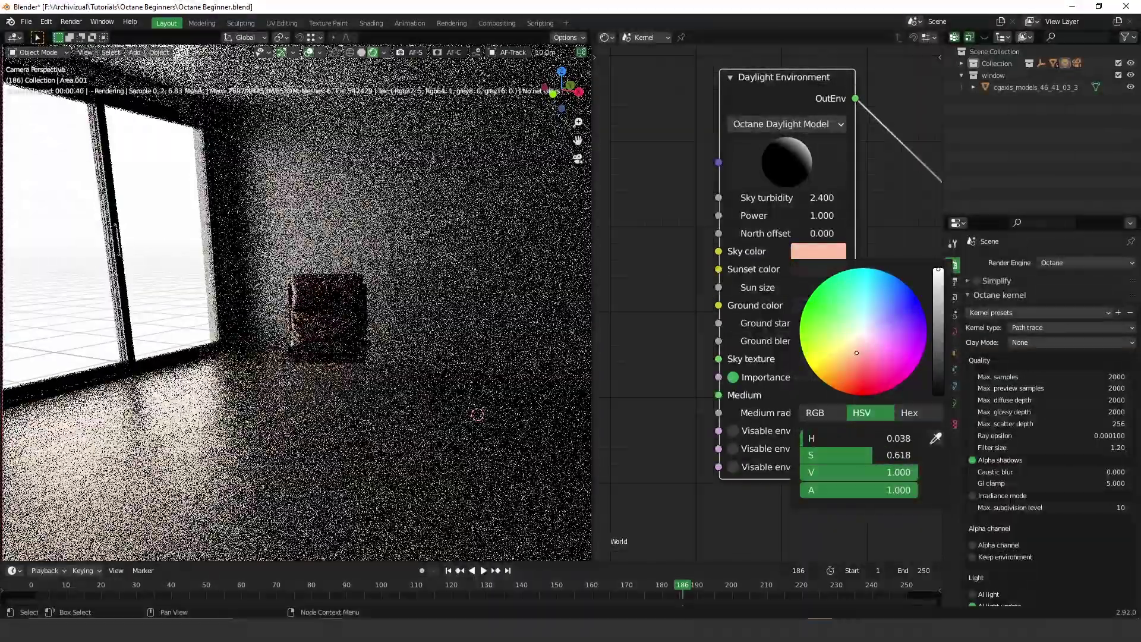
key(ctrl+z)
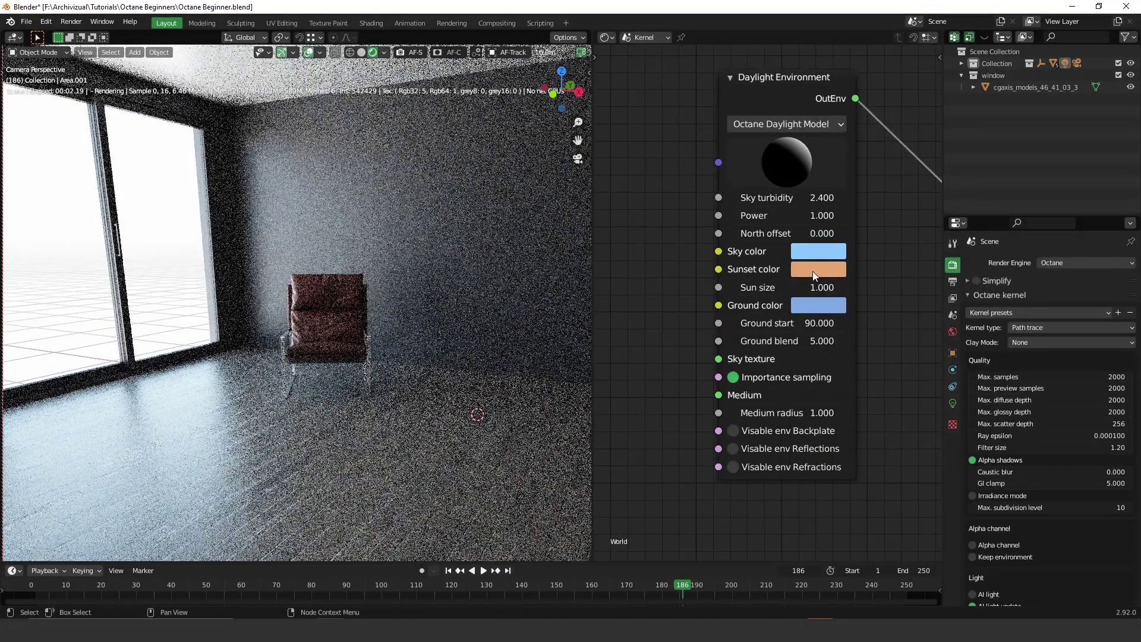
click(818, 271)
mouse_move(882, 347)
mouse_down()
mouse_move(901, 333)
mouse_move(908, 377)
mouse_up()
key(ctrl+z)
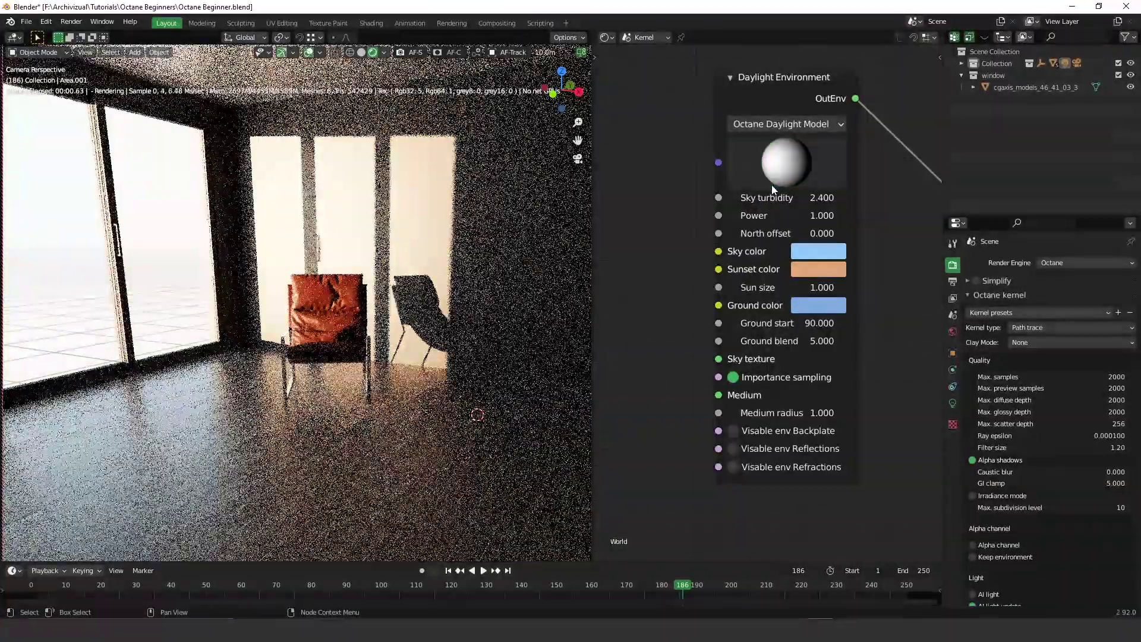
click(821, 271)
mouse_move(874, 375)
mouse_down()
mouse_move(863, 403)
mouse_move(910, 378)
mouse_move(906, 331)
mouse_move(862, 318)
mouse_move(835, 330)
mouse_move(832, 376)
mouse_move(895, 364)
mouse_up()
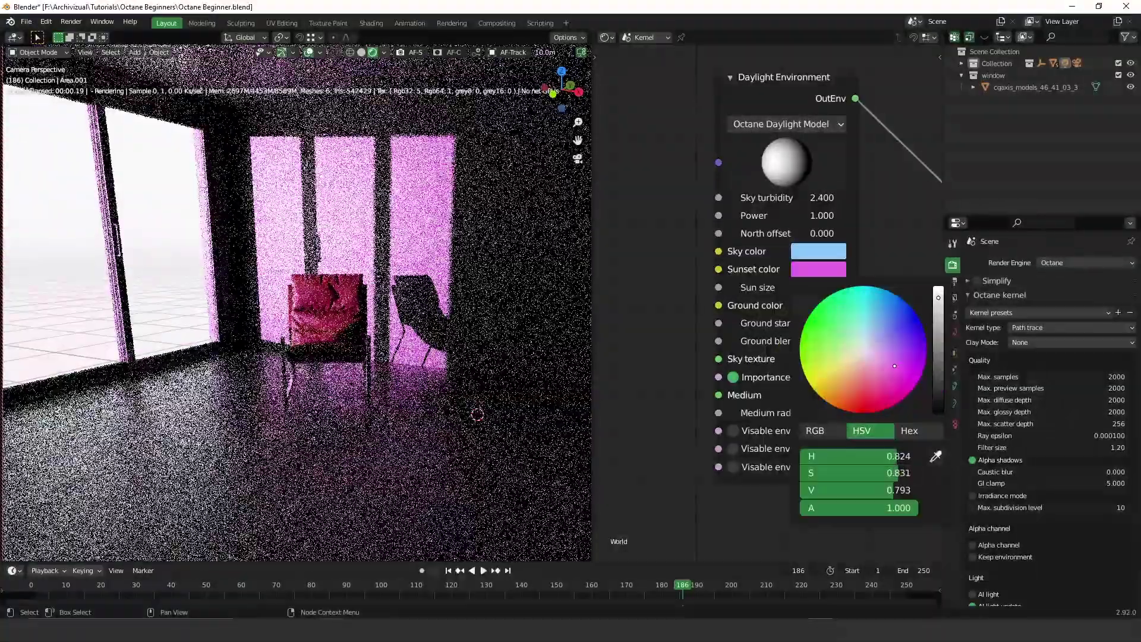
key(BackSpace)
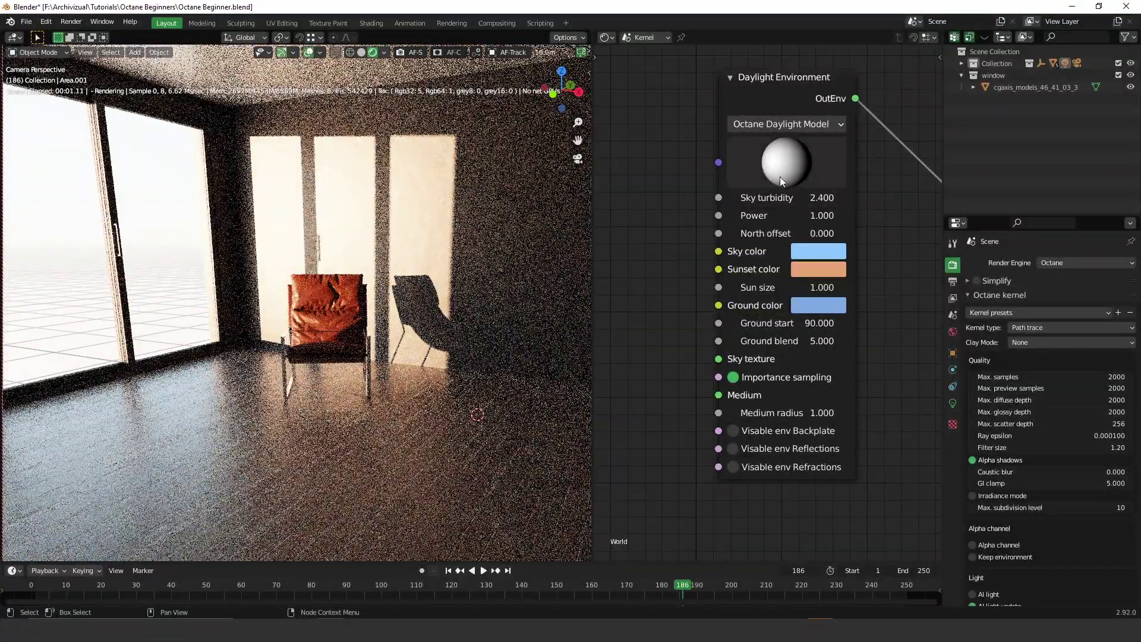
Drag the sun to the right on the Daylight sphere preview, removing the warm wall patches.
click(786, 162)
drag(771, 167, 864, 176)
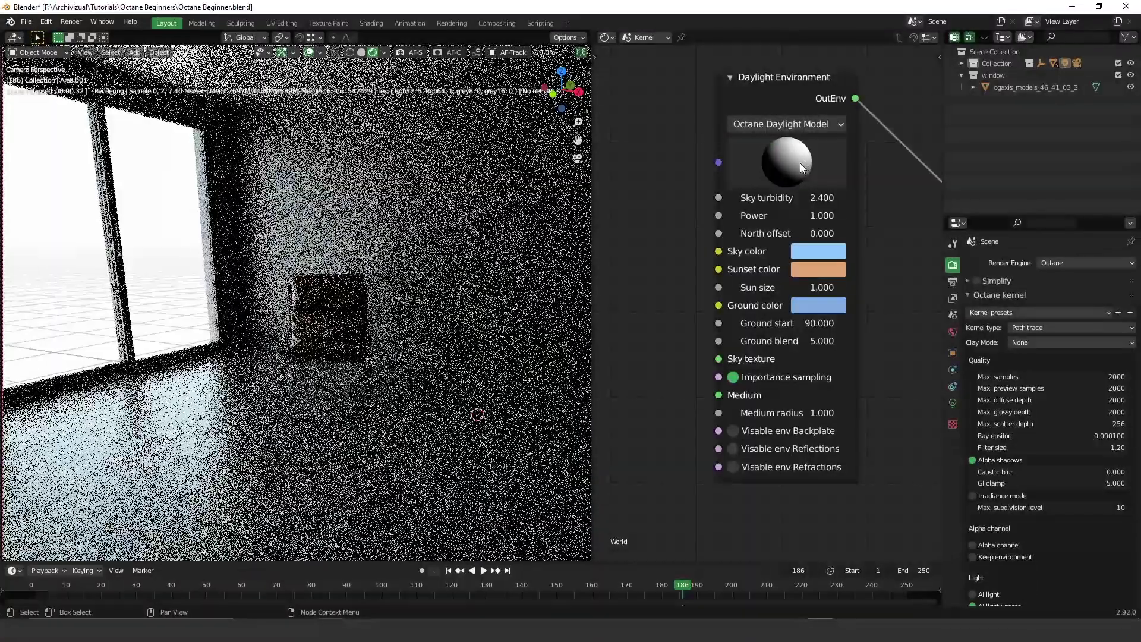
drag(800, 162, 826, 214)
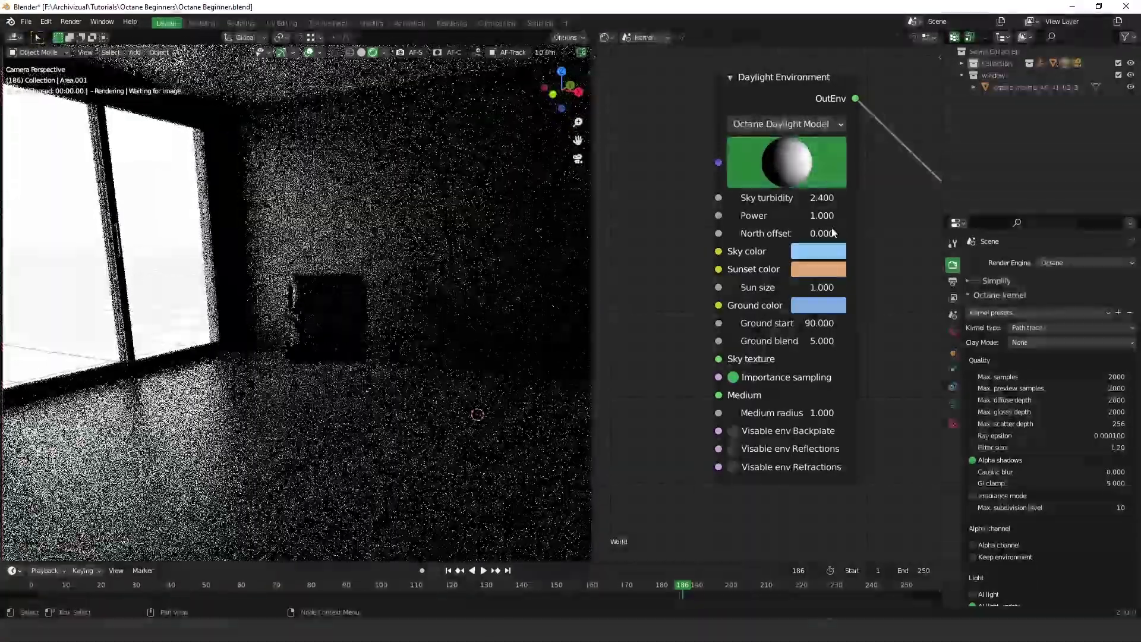
middle_drag(698, 214, 780, 272)
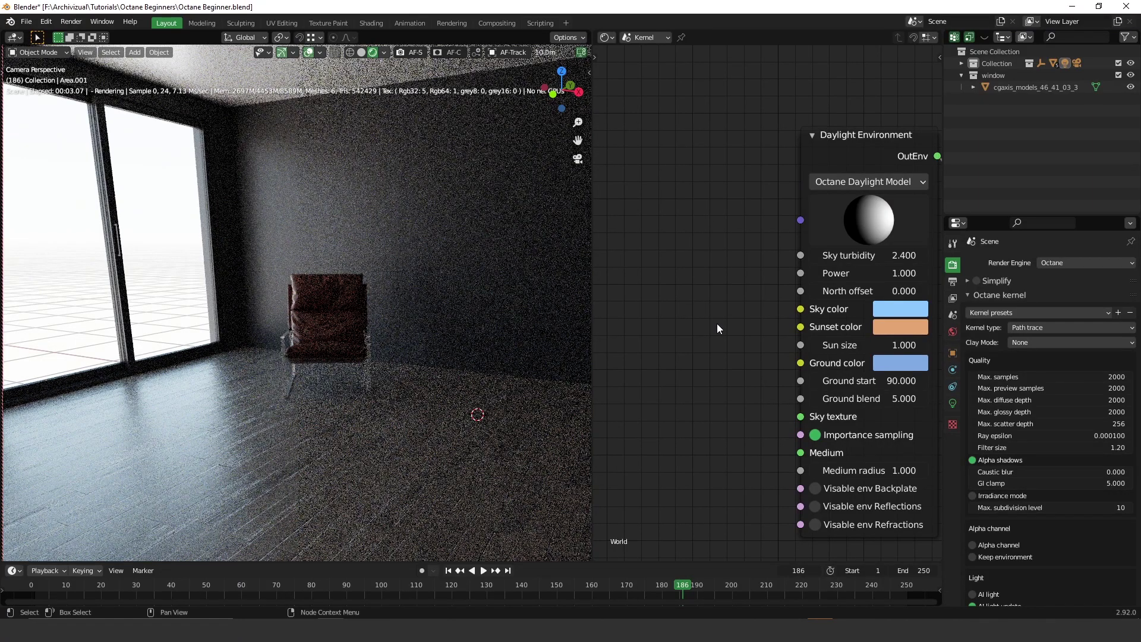
Add a Sun Direction node, connect it to the Daylight Environment, and place it up and left.
key(shift+a)
text(u)
key(BackSpace)
text(sui)
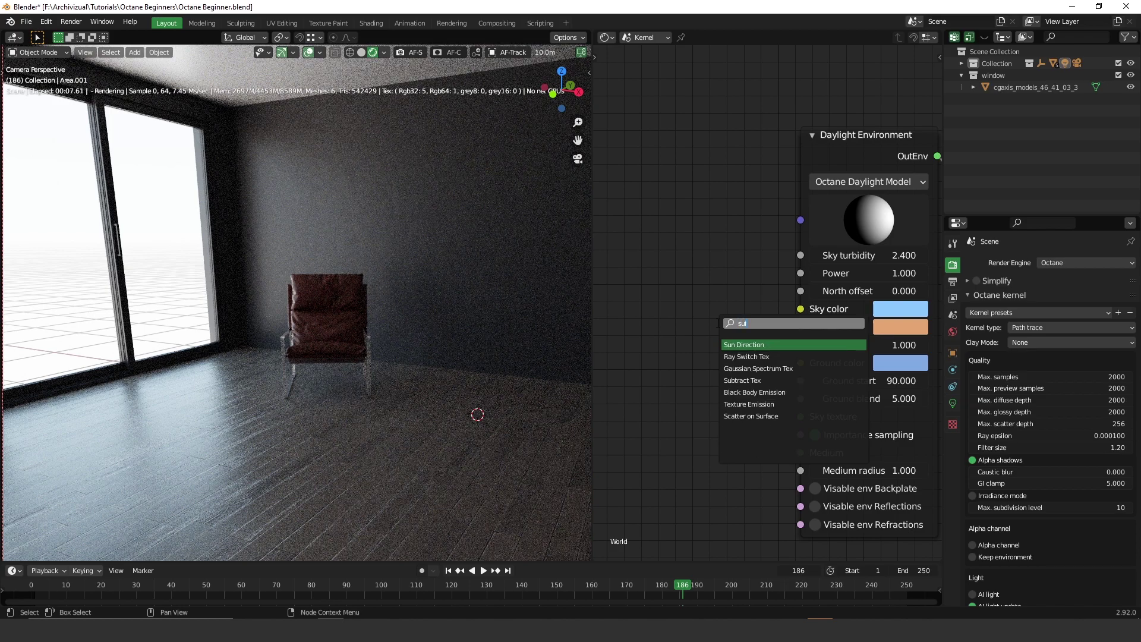
key(BackSpace)
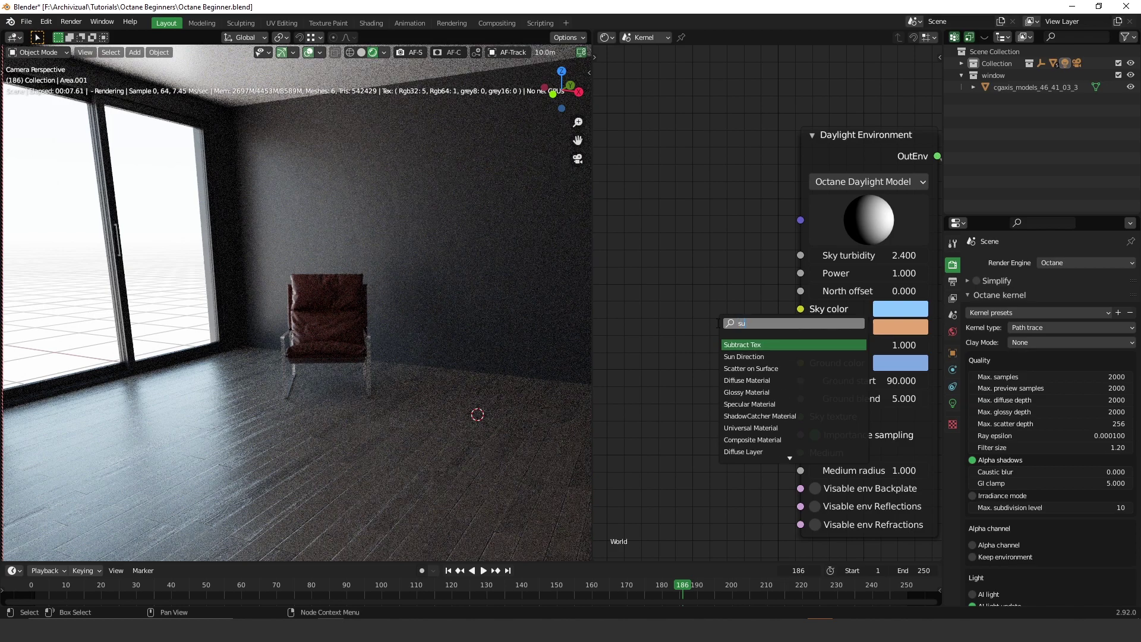
text(n)
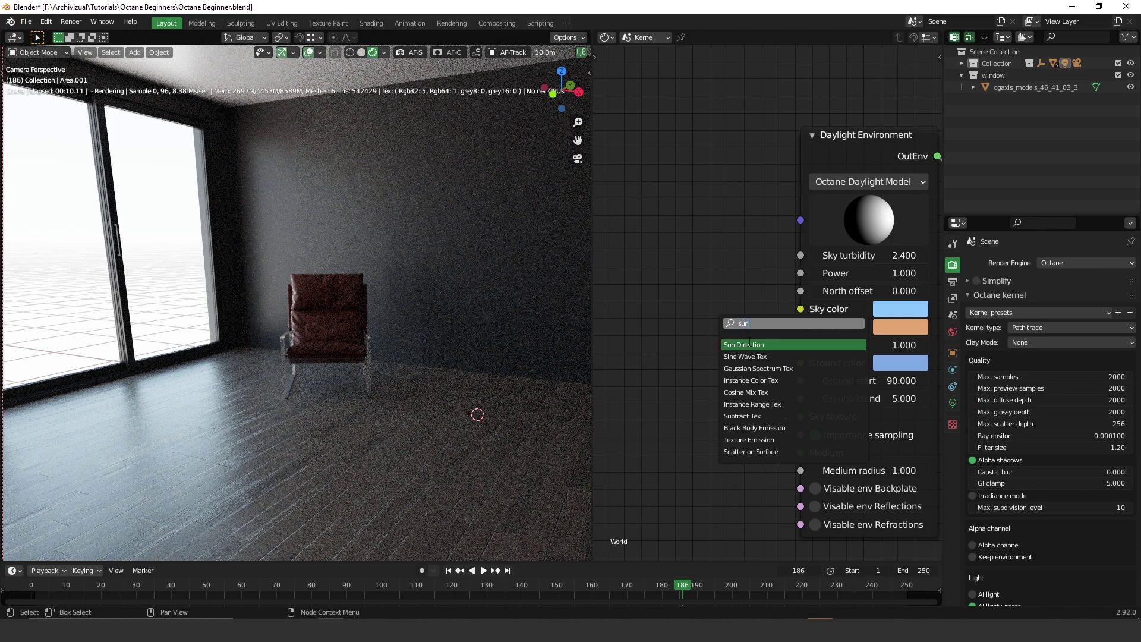
click(749, 344)
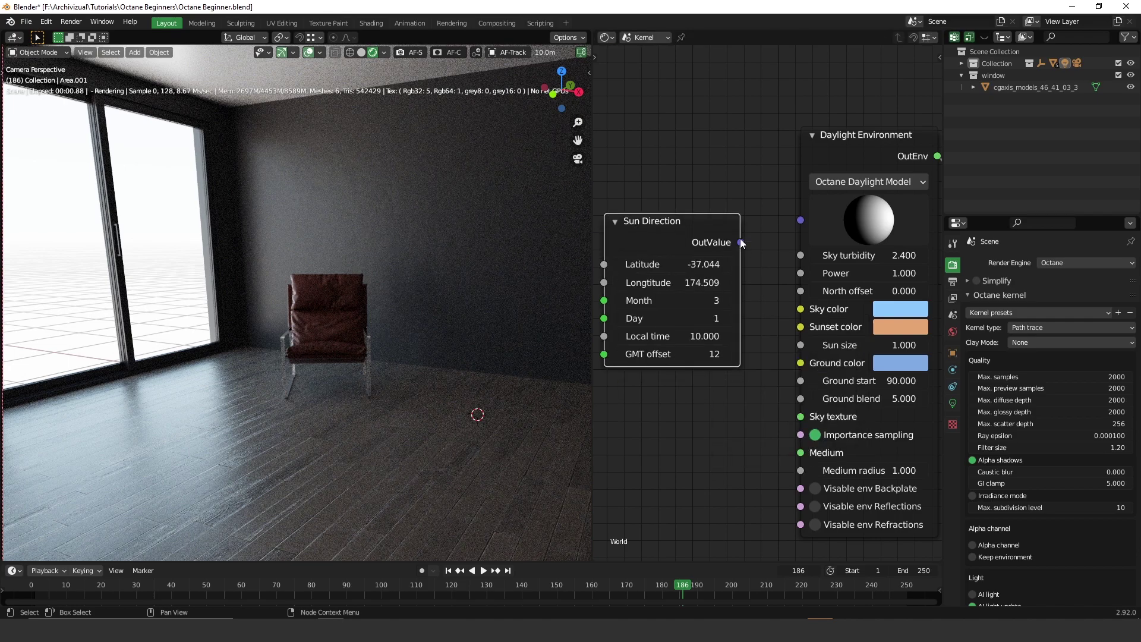
drag(742, 242, 811, 218)
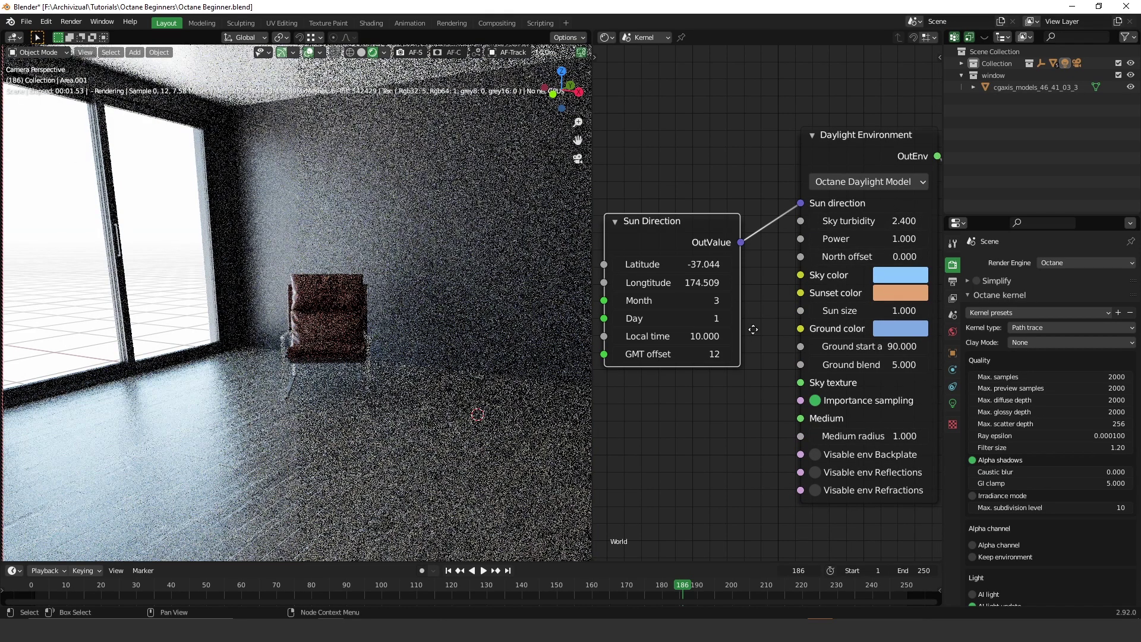
middle_drag(745, 329, 809, 310)
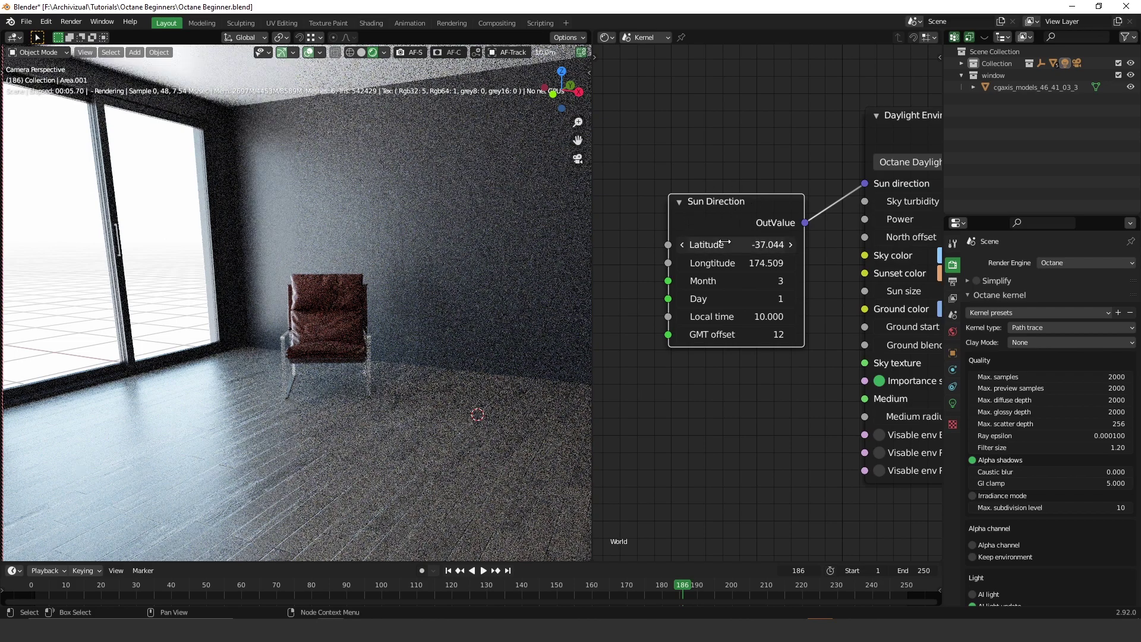
drag(732, 198, 722, 151)
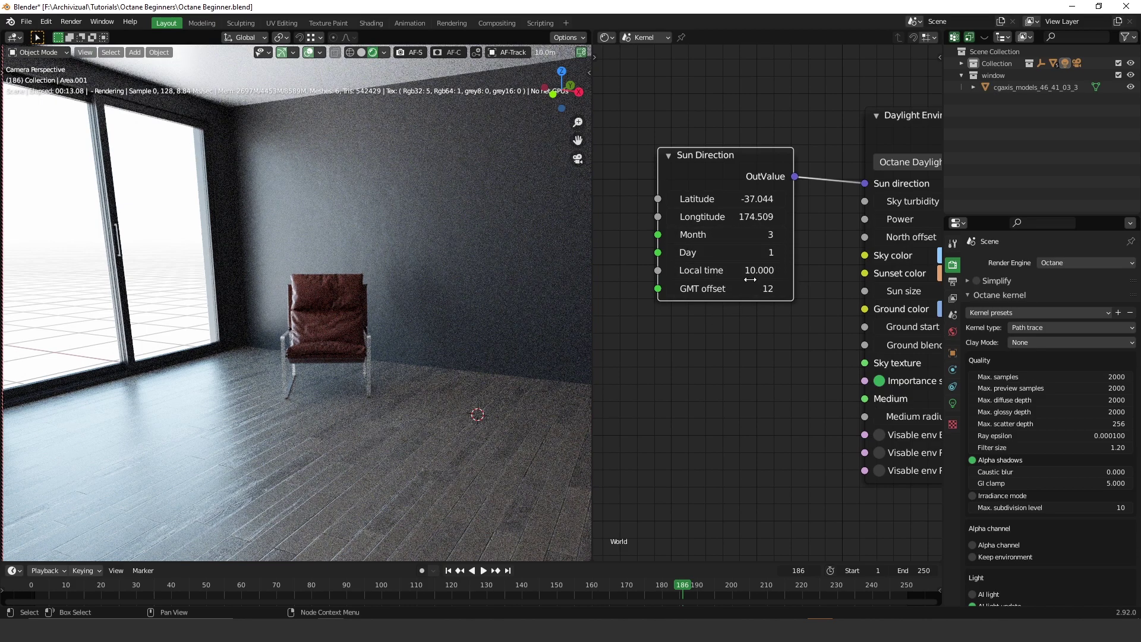
Set the Sun Direction to local time 16, month 1, day 30, and latitude 32.956.
double_click(726, 276)
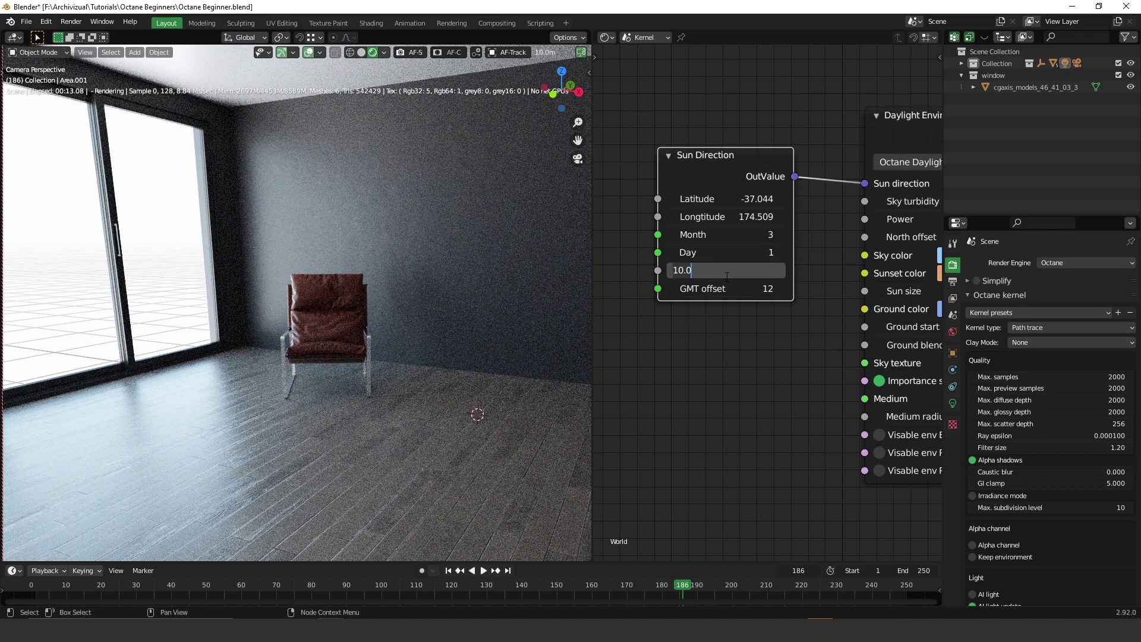
key(BackSpace)
key(BackSpace)
key(BackSpace)
key(BackSpace)
text(16)
key(Return)
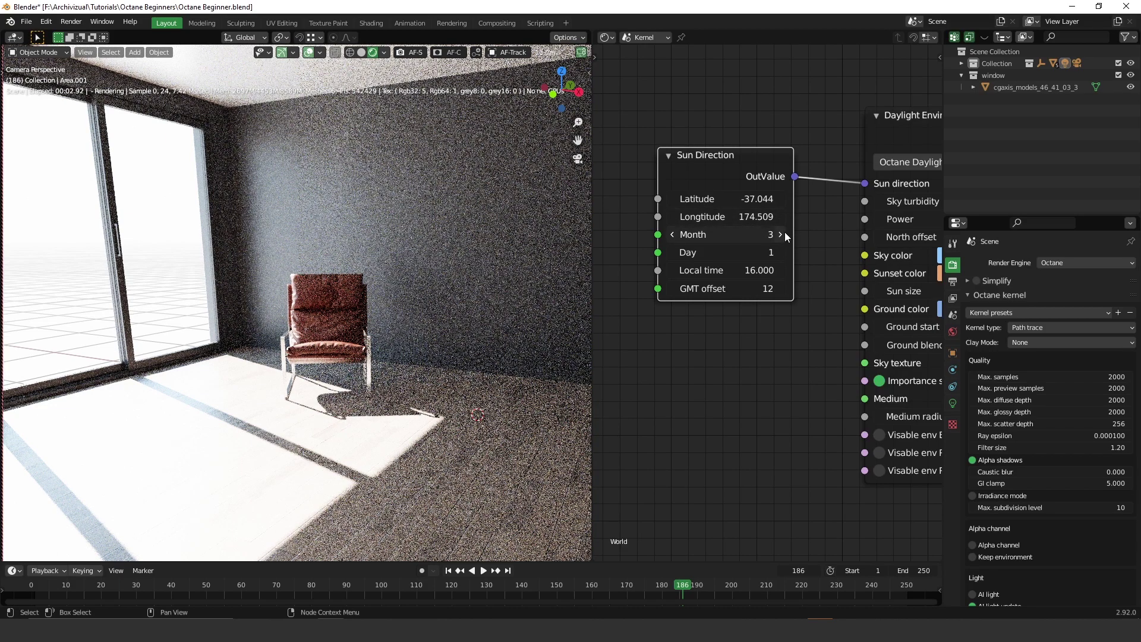
click(673, 235)
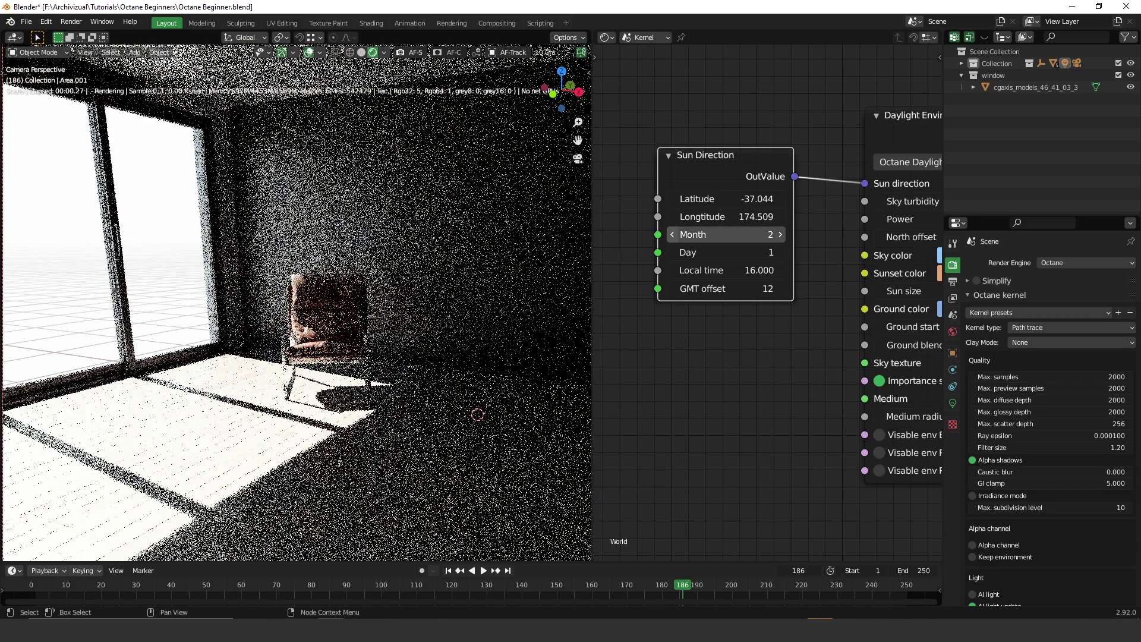
click(673, 234)
click(760, 253)
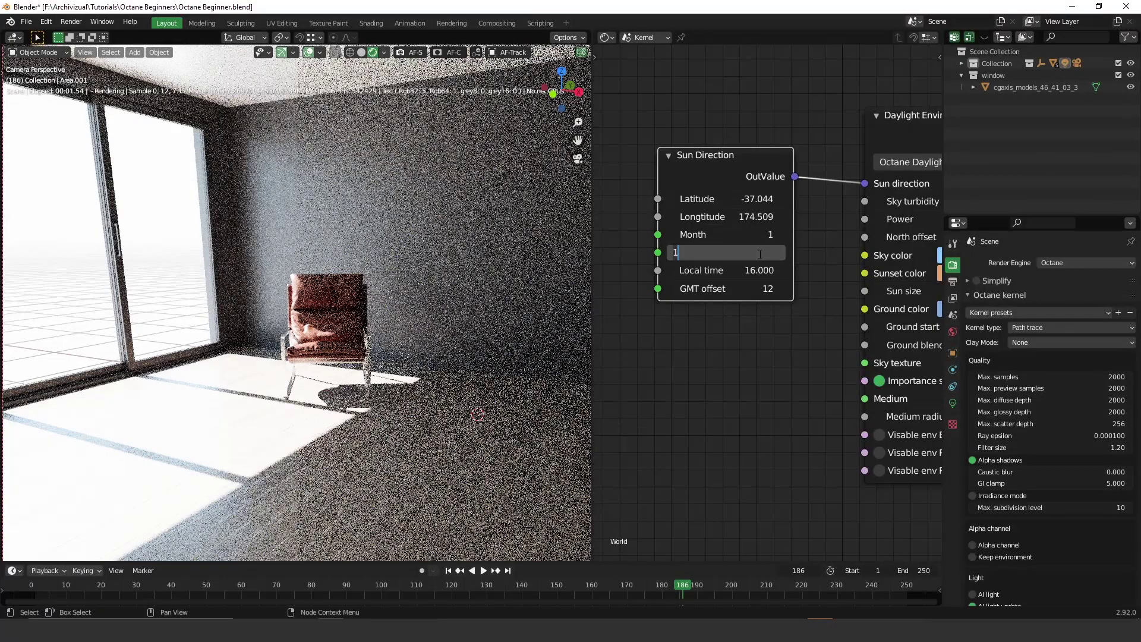
text(30)
key(Return)
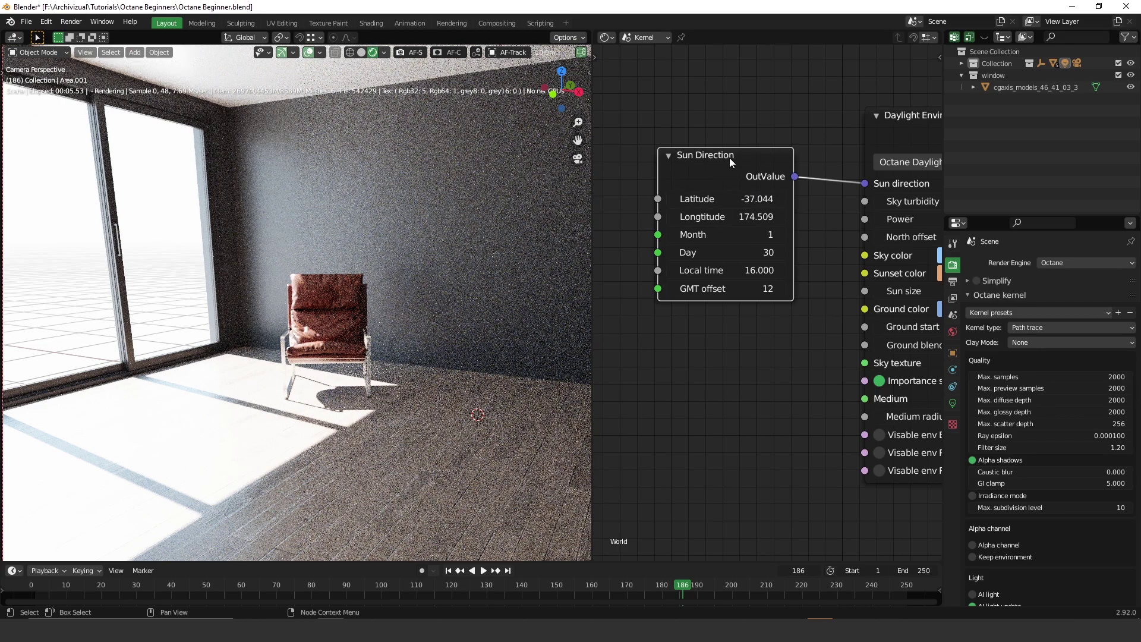
mouse_move(729, 157)
mouse_down()
mouse_move(688, 115)
mouse_move(771, 175)
mouse_move(729, 163)
mouse_up()
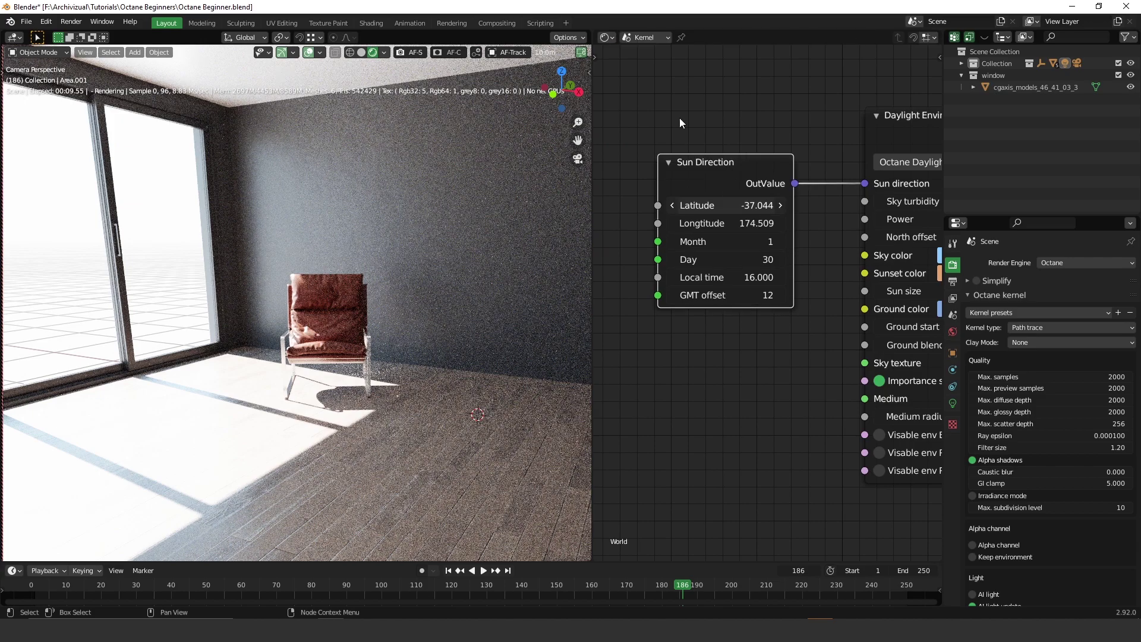
drag(697, 205, 719, 223)
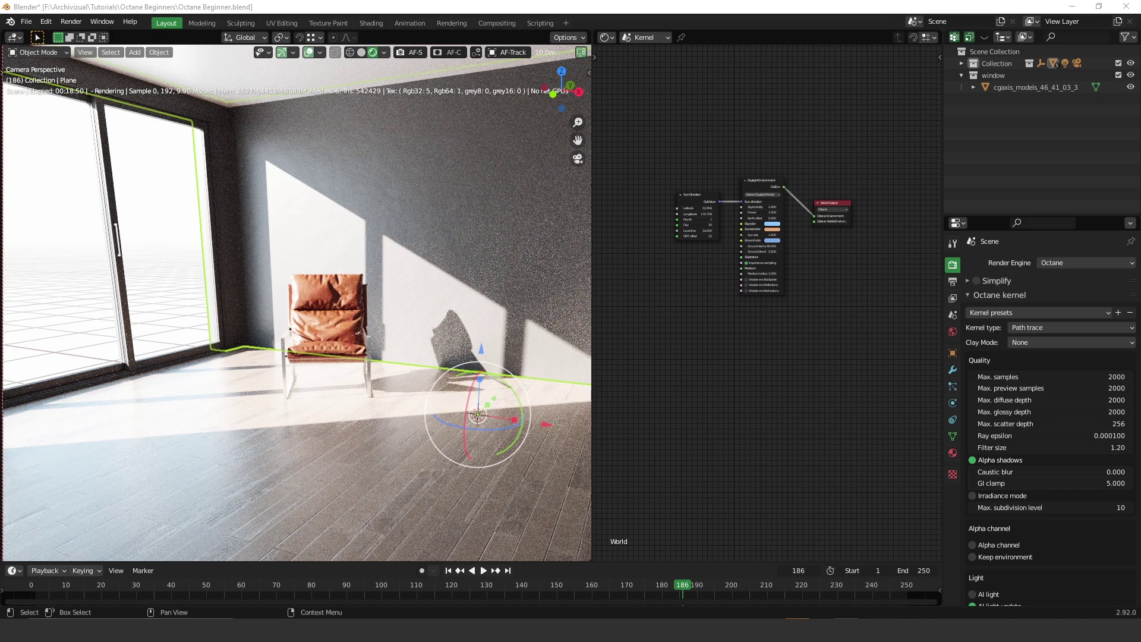
Delete the Sun Direction and Daylight Environment nodes from the world node tree.
drag(668, 128, 796, 348)
key(Delete)
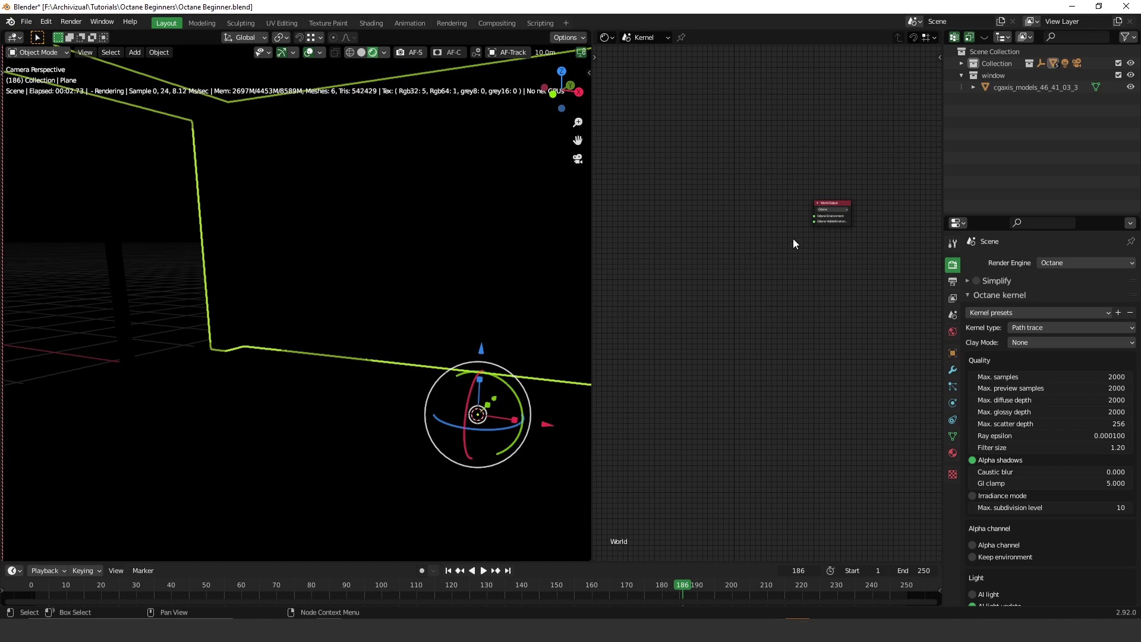
scroll(793, 237, up, 1)
scroll(751, 259, up, 1)
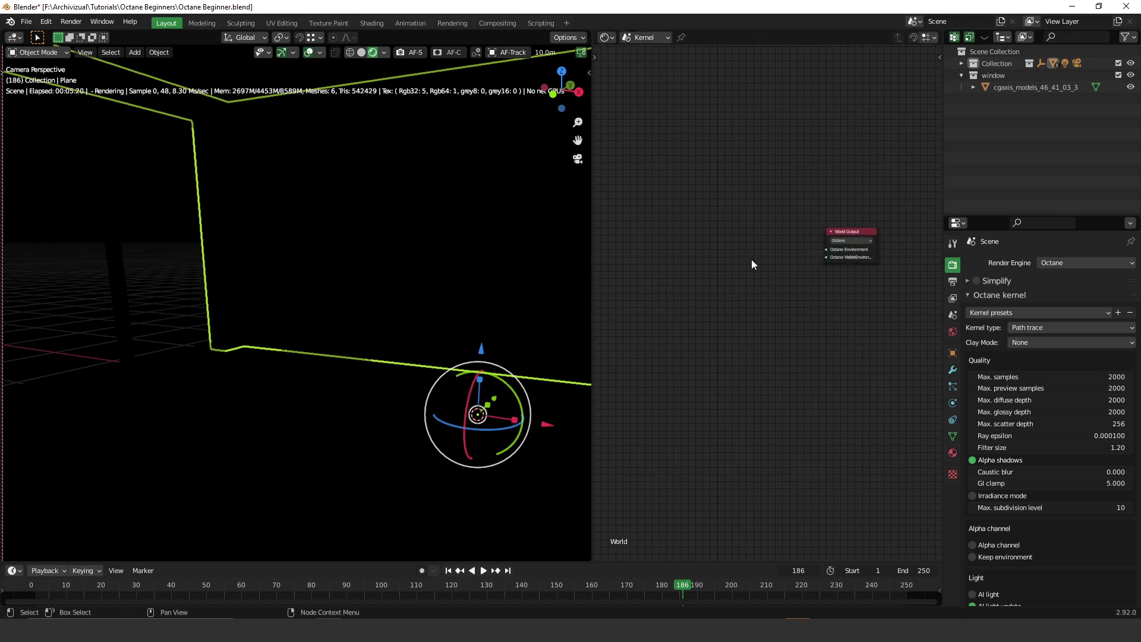
Add a Texture Environment node and link it to World Output's Octane Environment.
key(shift+a)
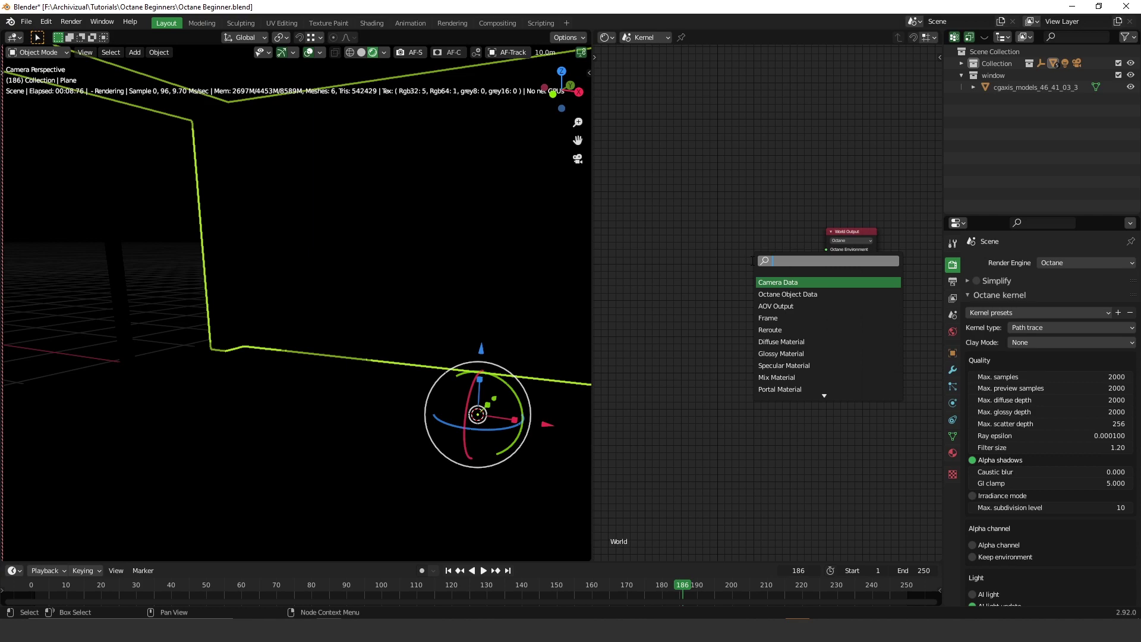
text(texture)
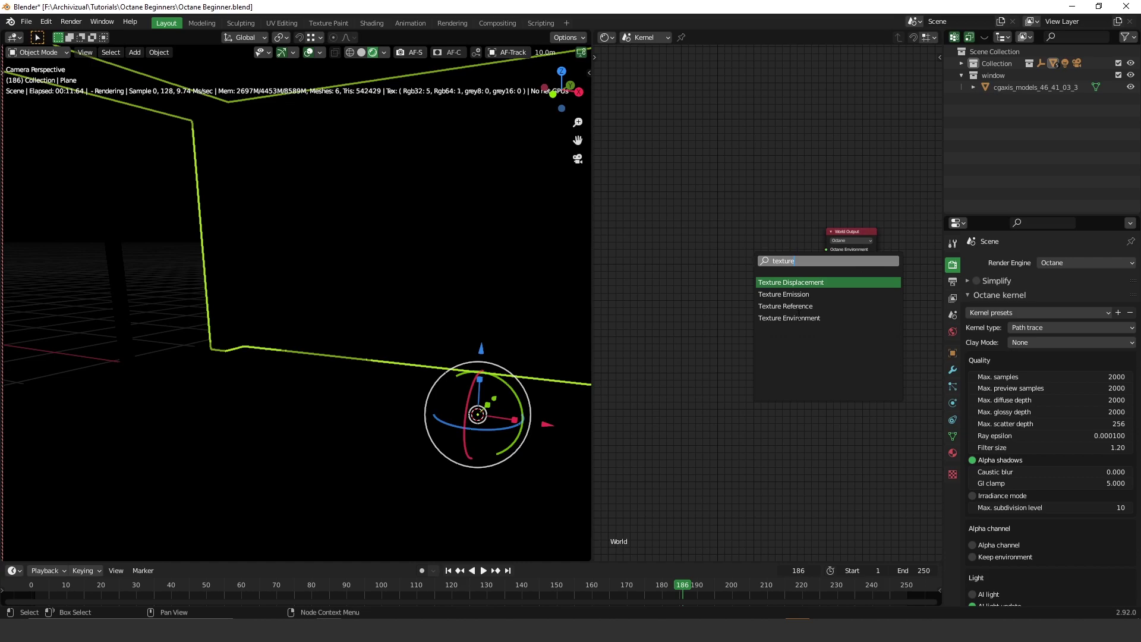
click(801, 317)
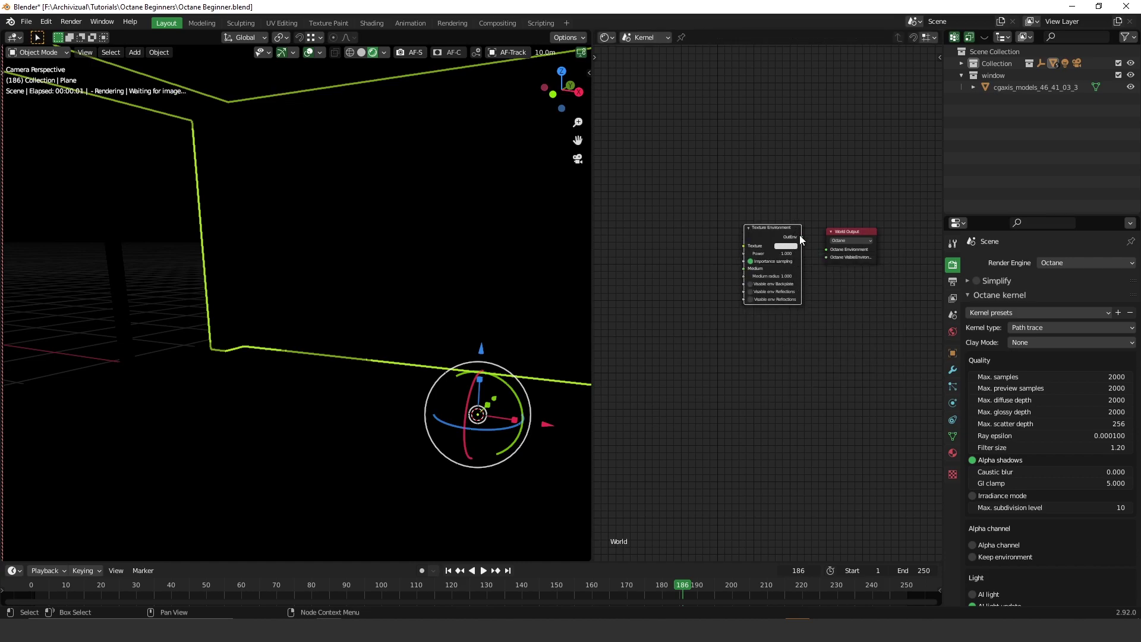
drag(800, 236, 826, 250)
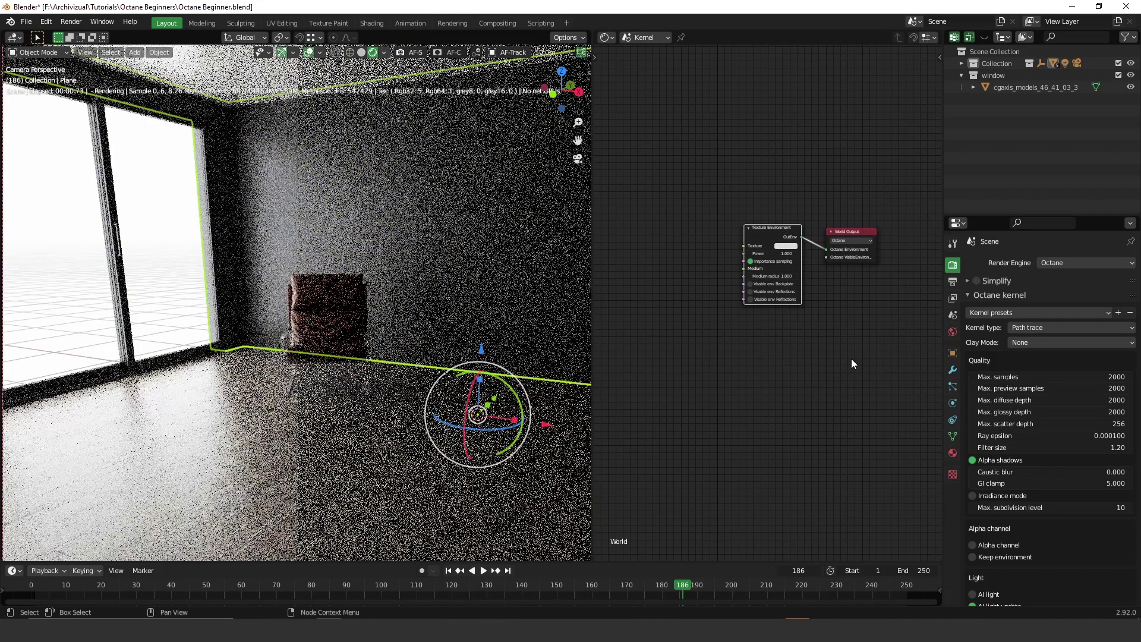
scroll(787, 307, up, 2)
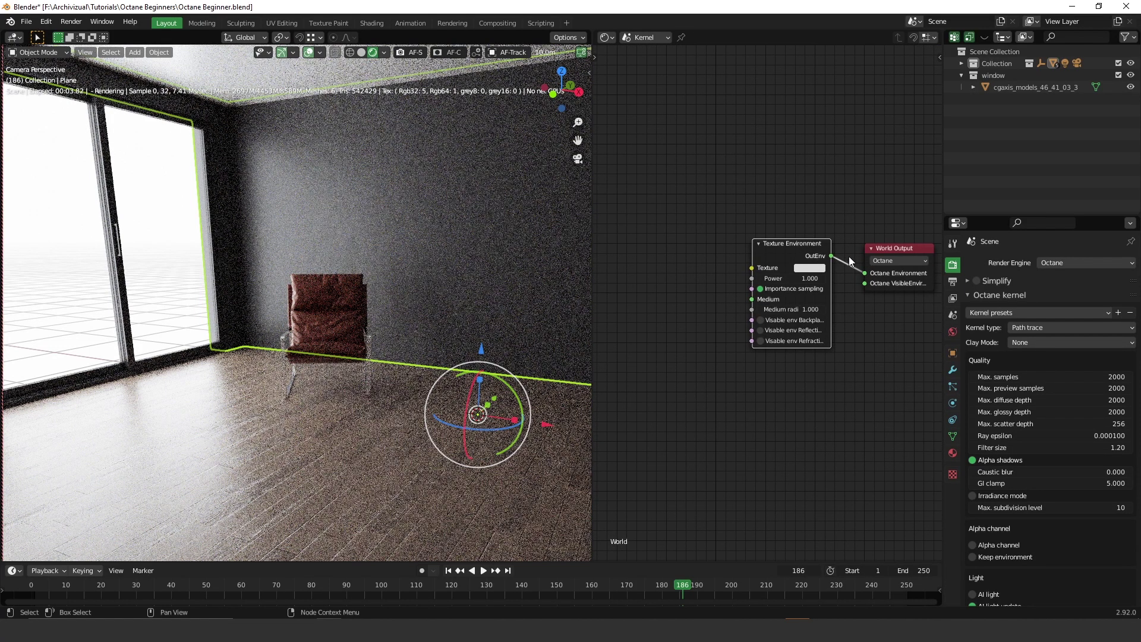
Set the Texture Environment's Texture colour to pink, via red.
drag(804, 244, 768, 200)
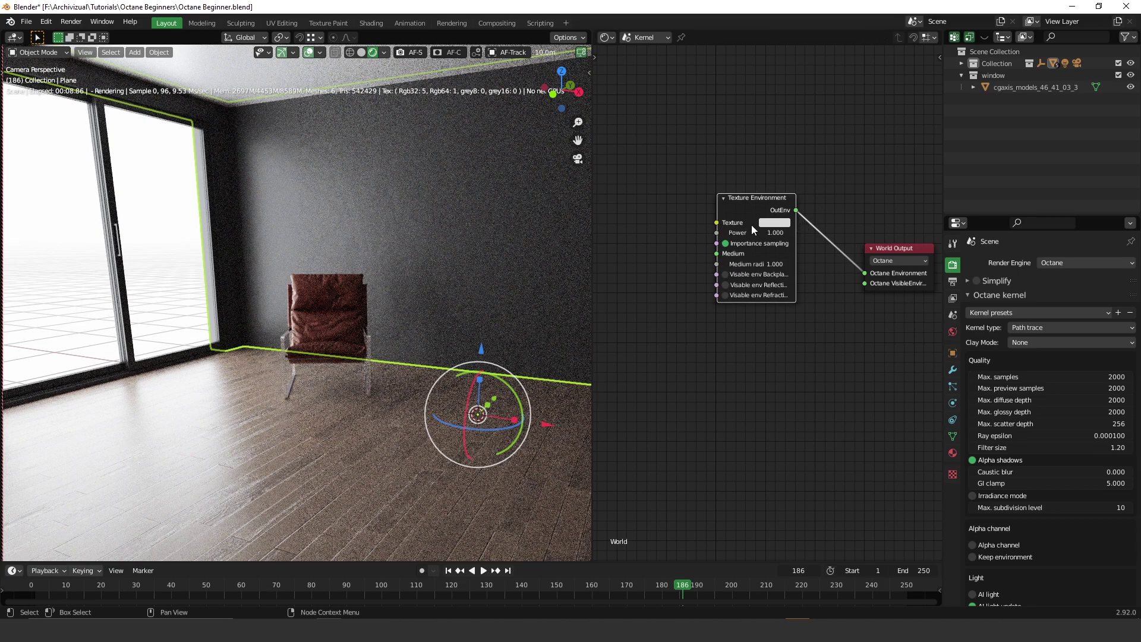
click(773, 222)
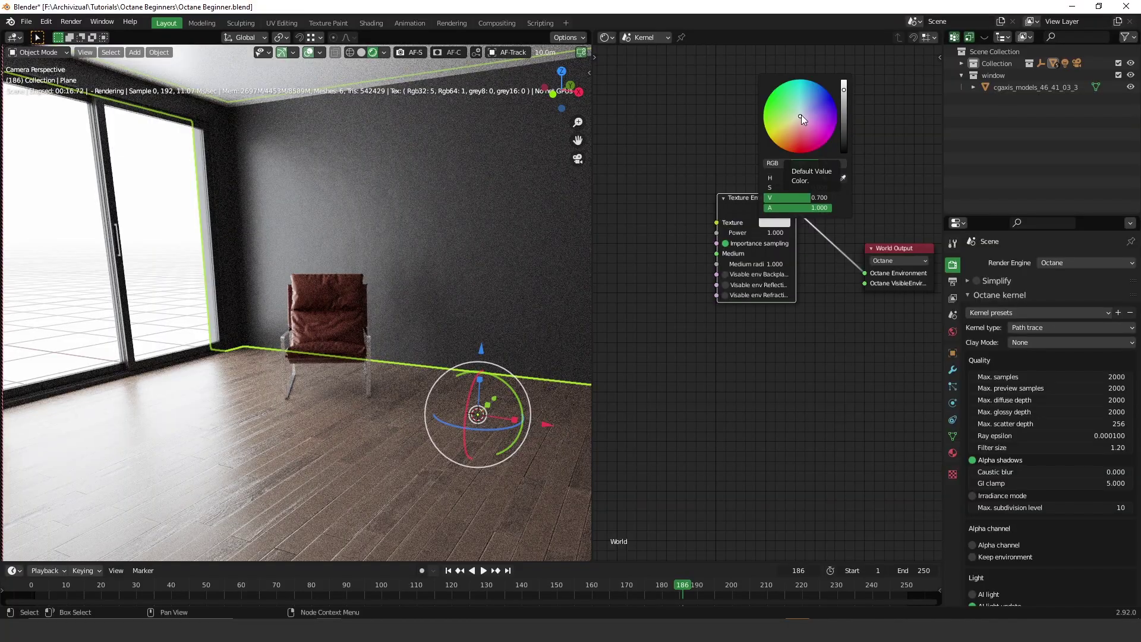
mouse_move(802, 115)
mouse_down()
mouse_move(799, 153)
mouse_move(801, 119)
mouse_move(783, 127)
mouse_move(780, 105)
mouse_move(816, 102)
mouse_move(823, 136)
mouse_move(799, 145)
mouse_move(798, 121)
mouse_move(782, 137)
mouse_up()
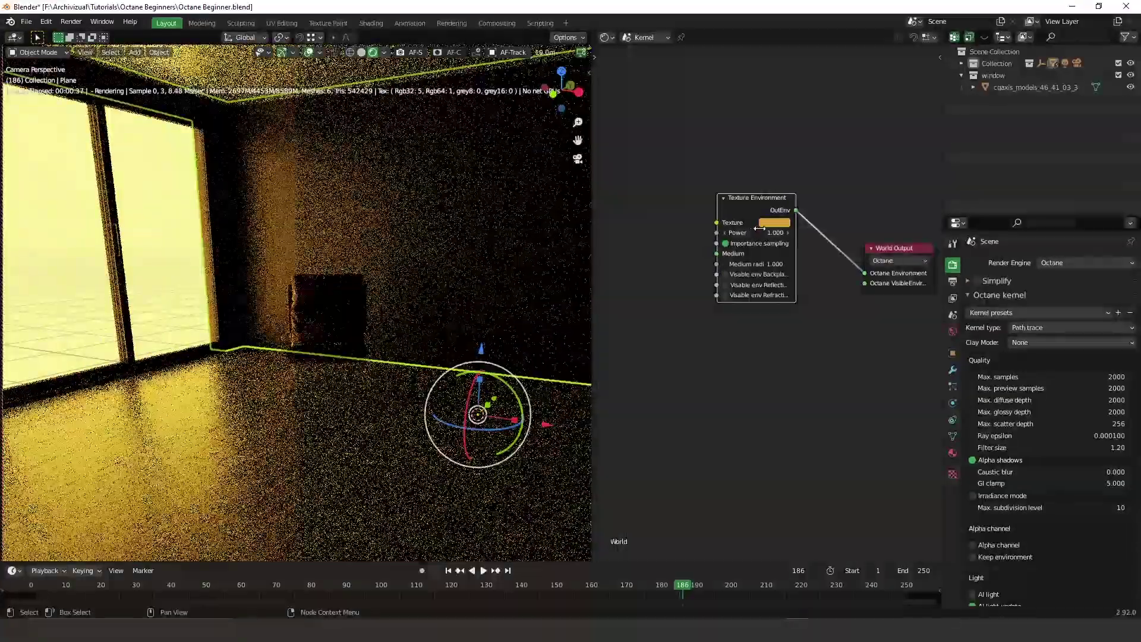
click(775, 223)
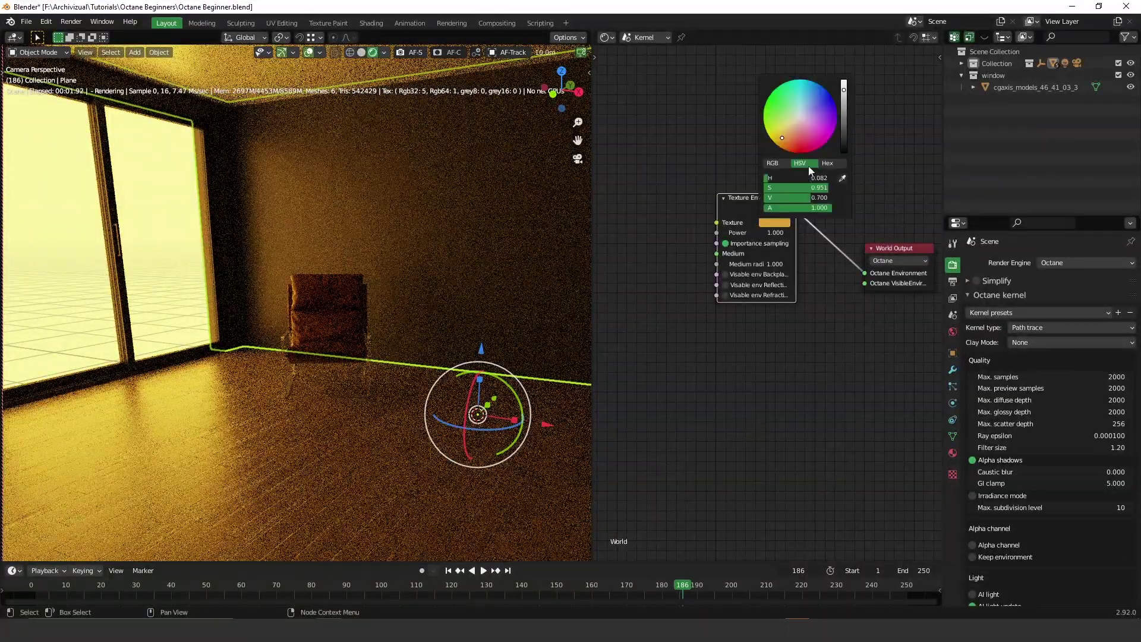
click(819, 126)
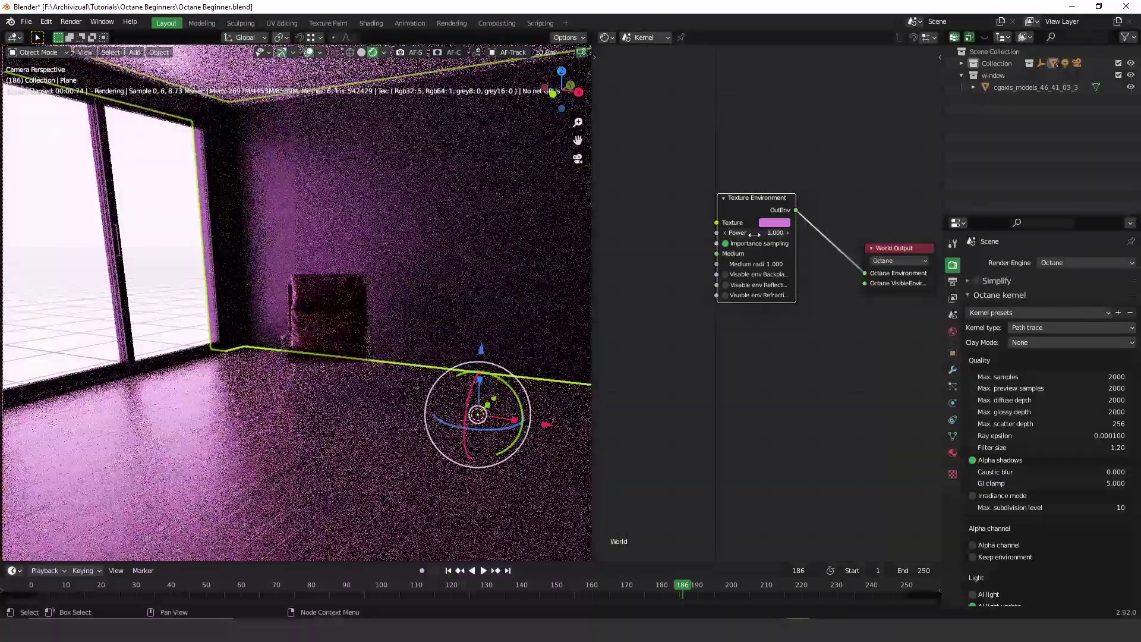
Try environment Power 3.3, then revert it to 1.000.
drag(750, 233, 787, 233)
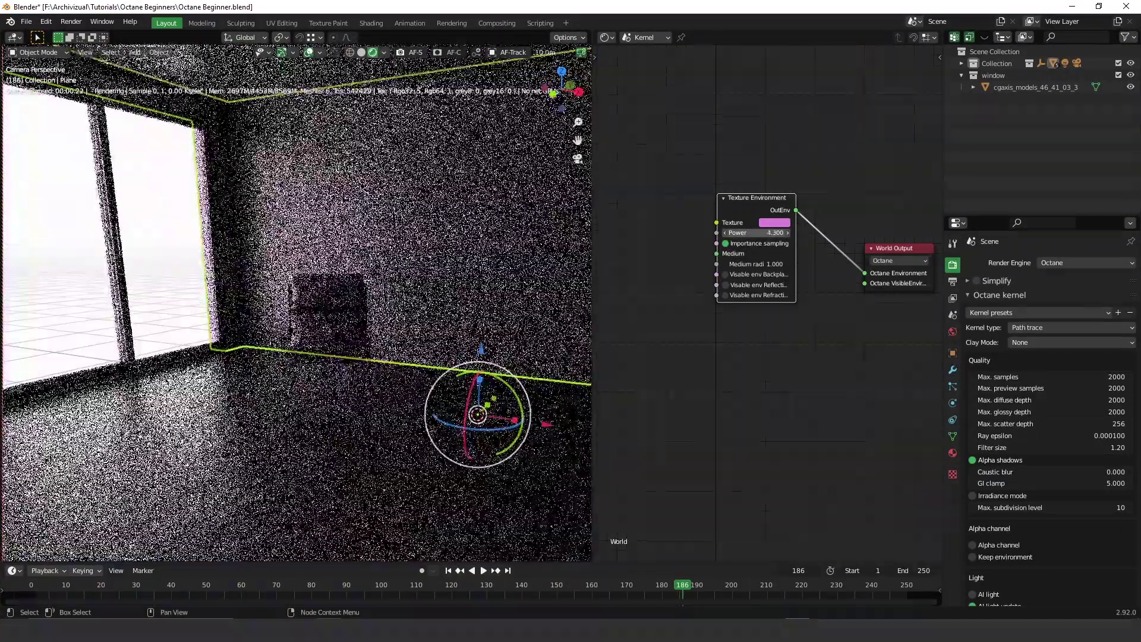
key(Escape)
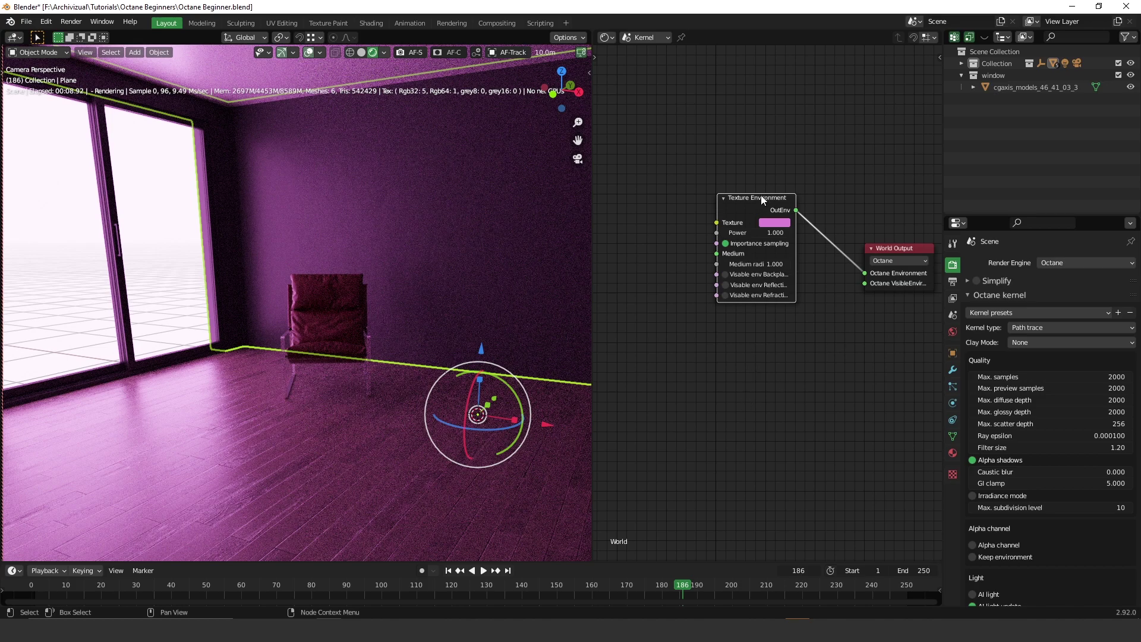
drag(762, 199, 780, 211)
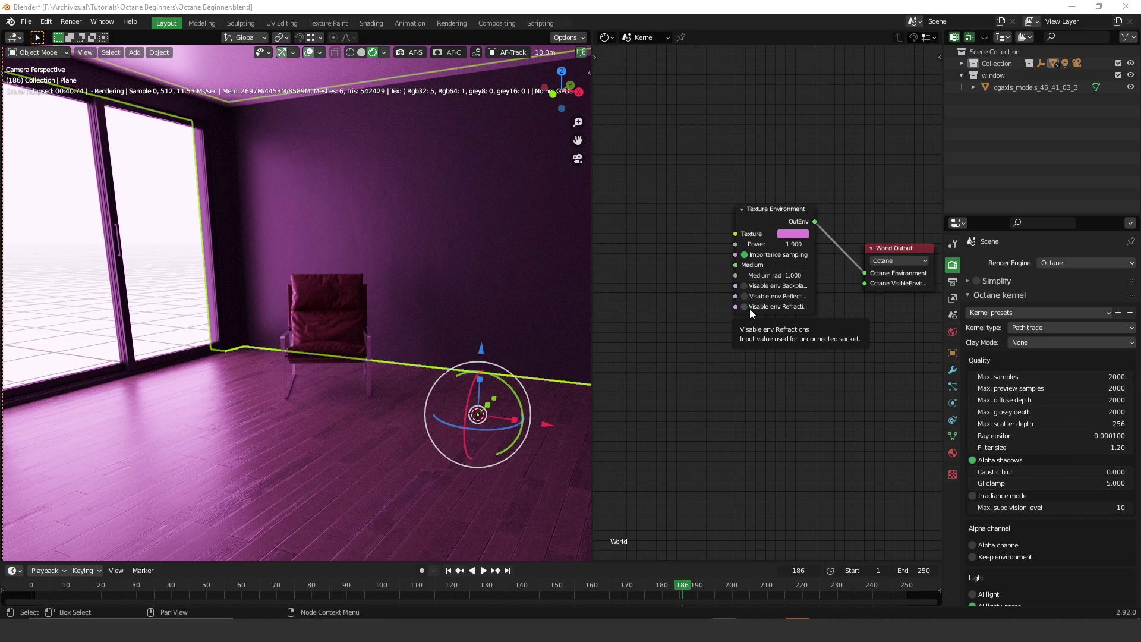
Add an Image Tex node left of Texture Environment, connected to its Texture input.
key(shift+a)
click(690, 283)
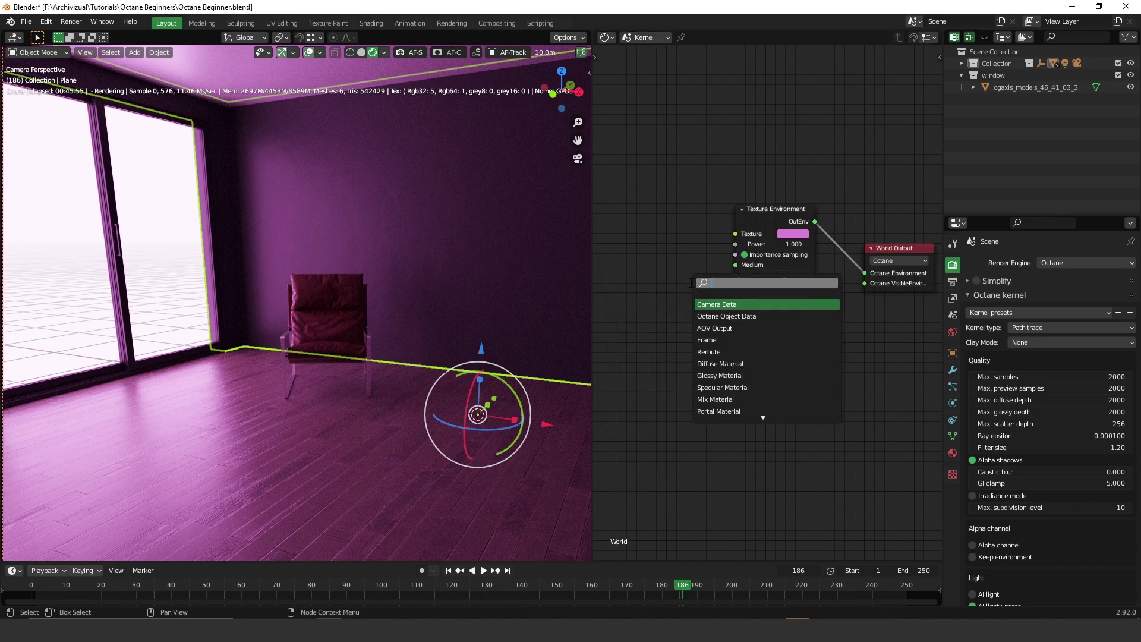
text(ima)
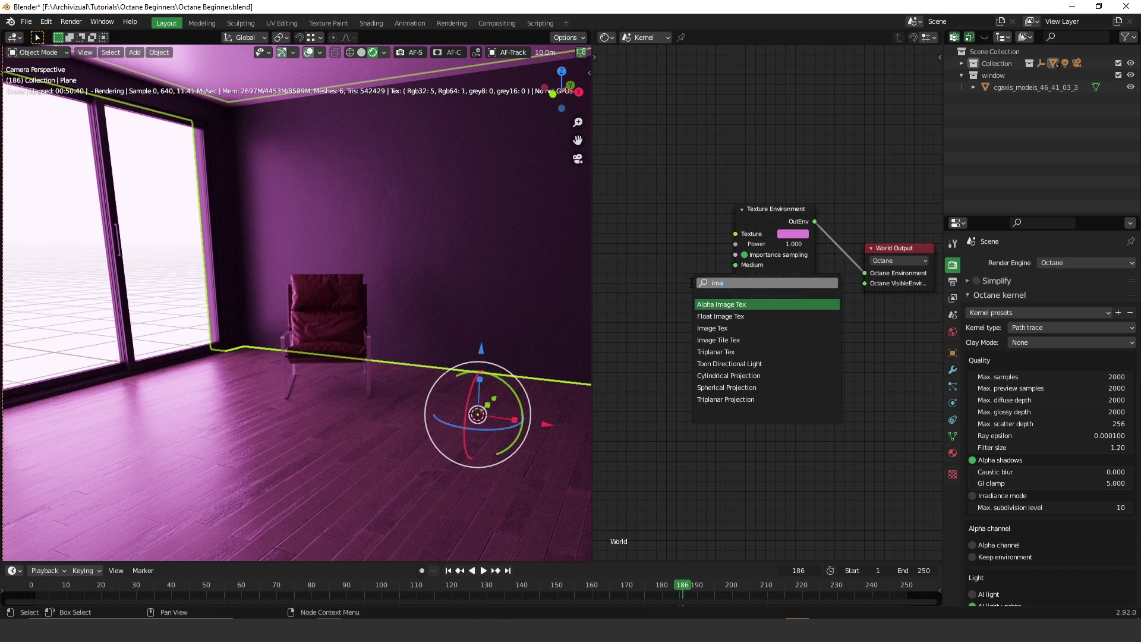
text(ge)
key(Down)
key(Down)
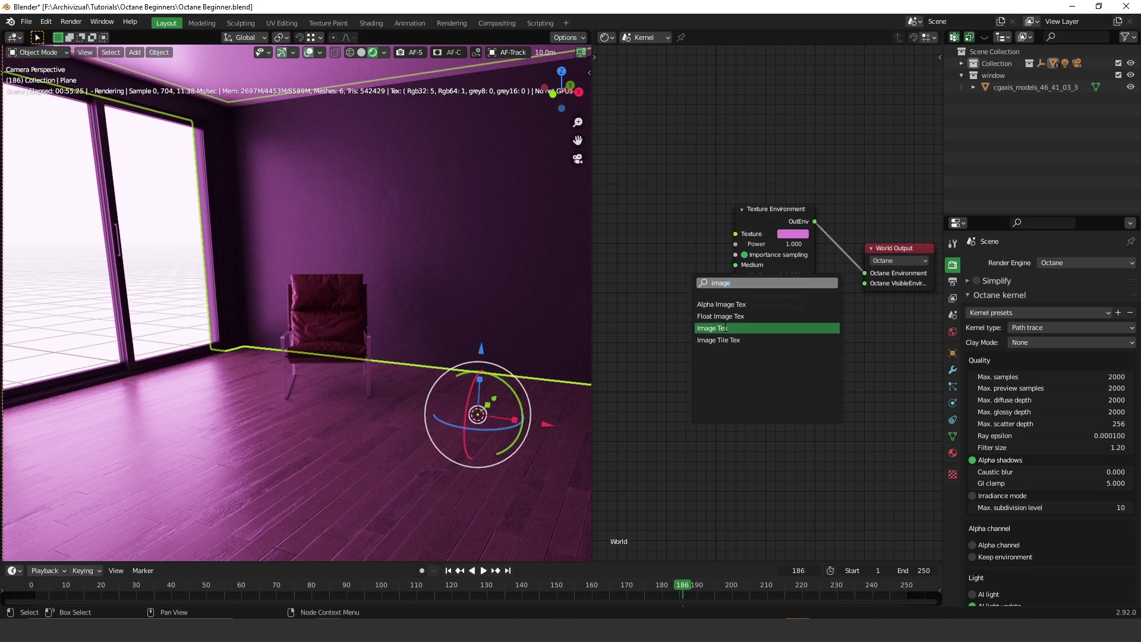
key(Return)
click(657, 267)
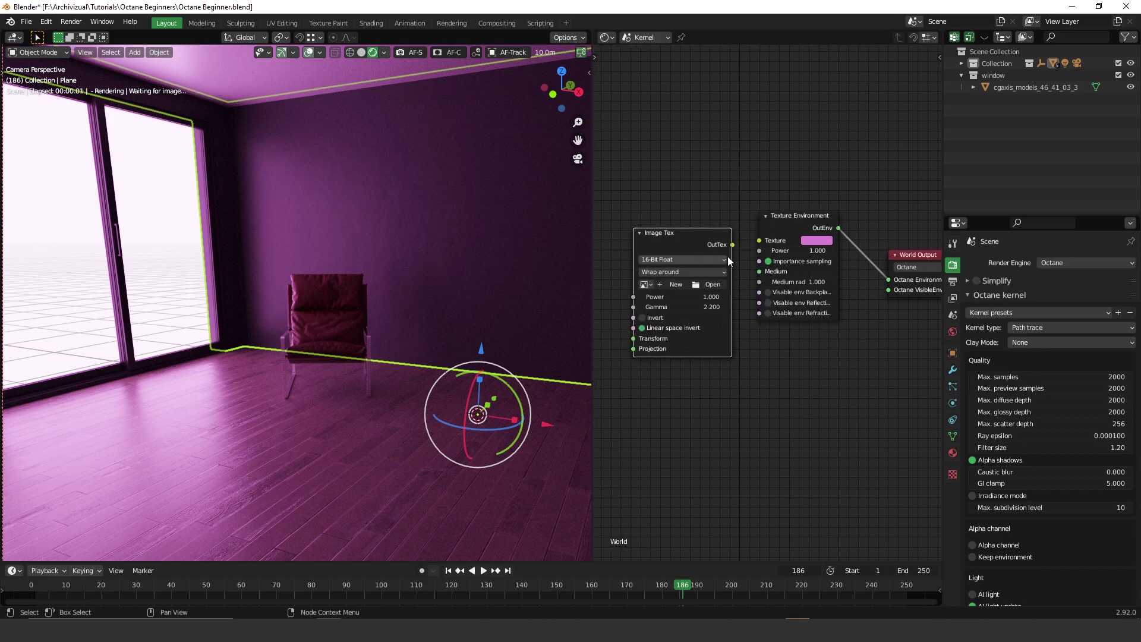
drag(732, 248, 759, 242)
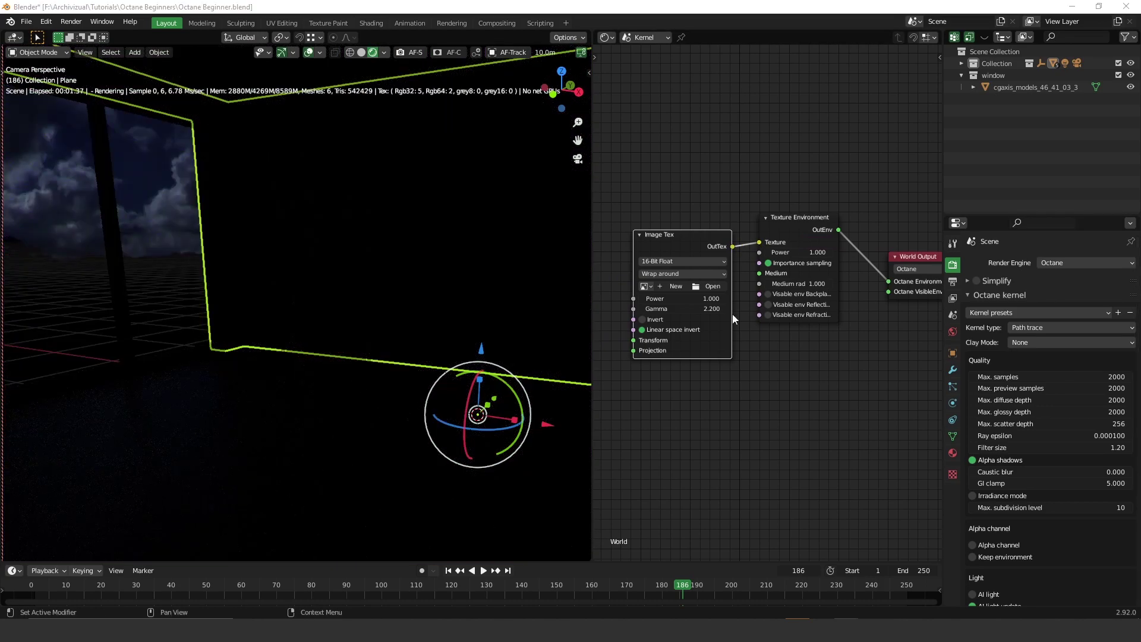
Load overcast.hdr from Documents > CGI > HDRIs > Cloudy into the image node.
click(715, 289)
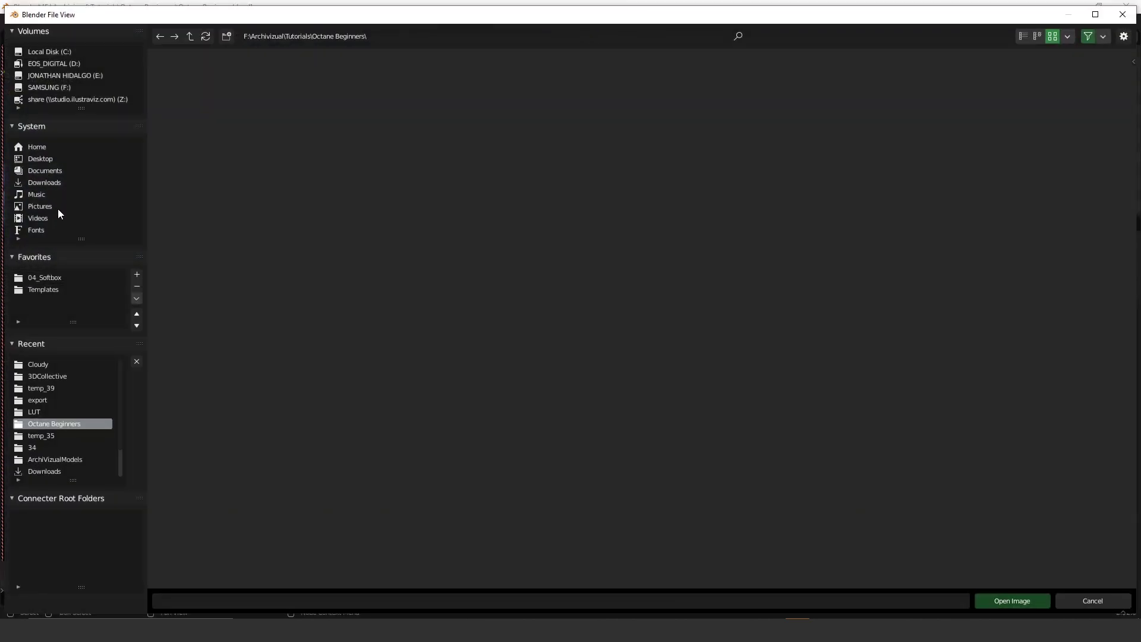
click(44, 171)
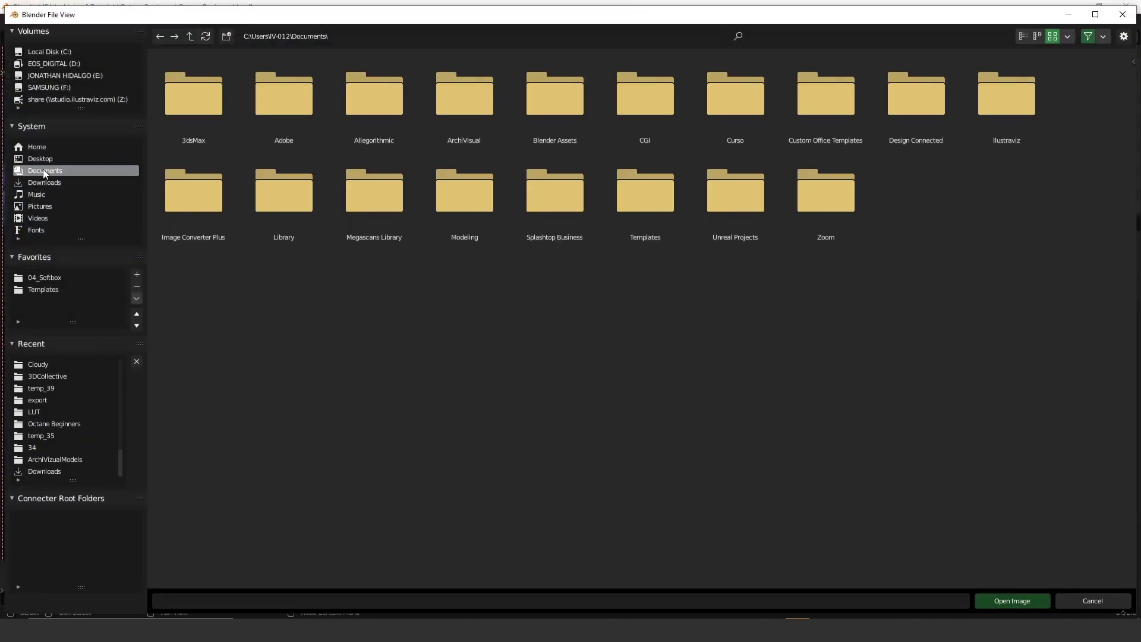
double_click(674, 89)
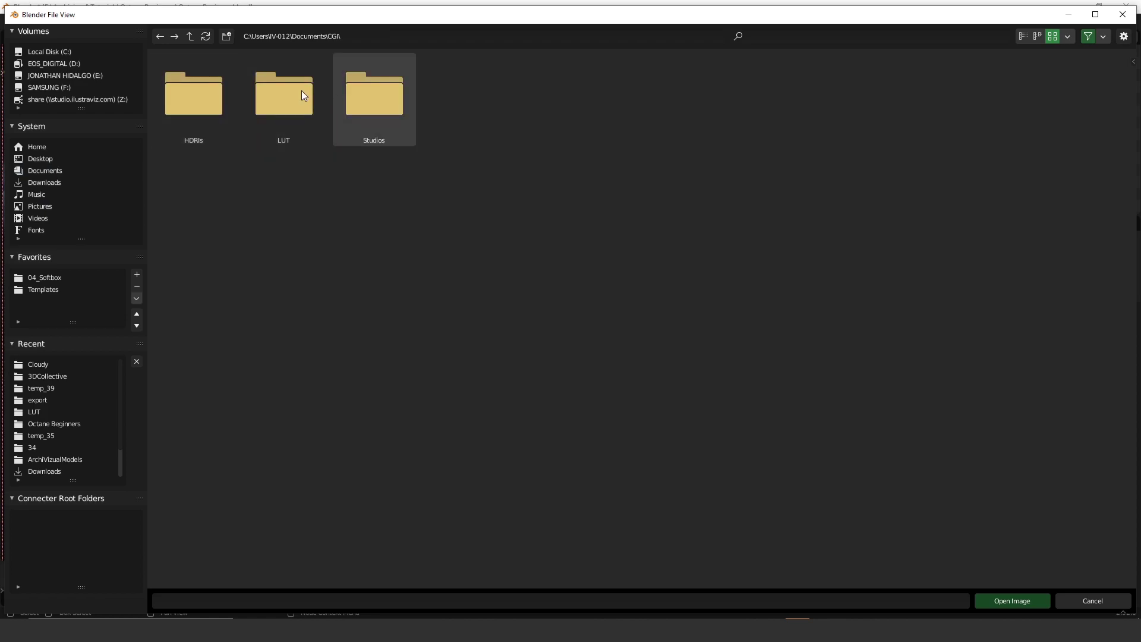
double_click(205, 90)
click(204, 89)
double_click(205, 89)
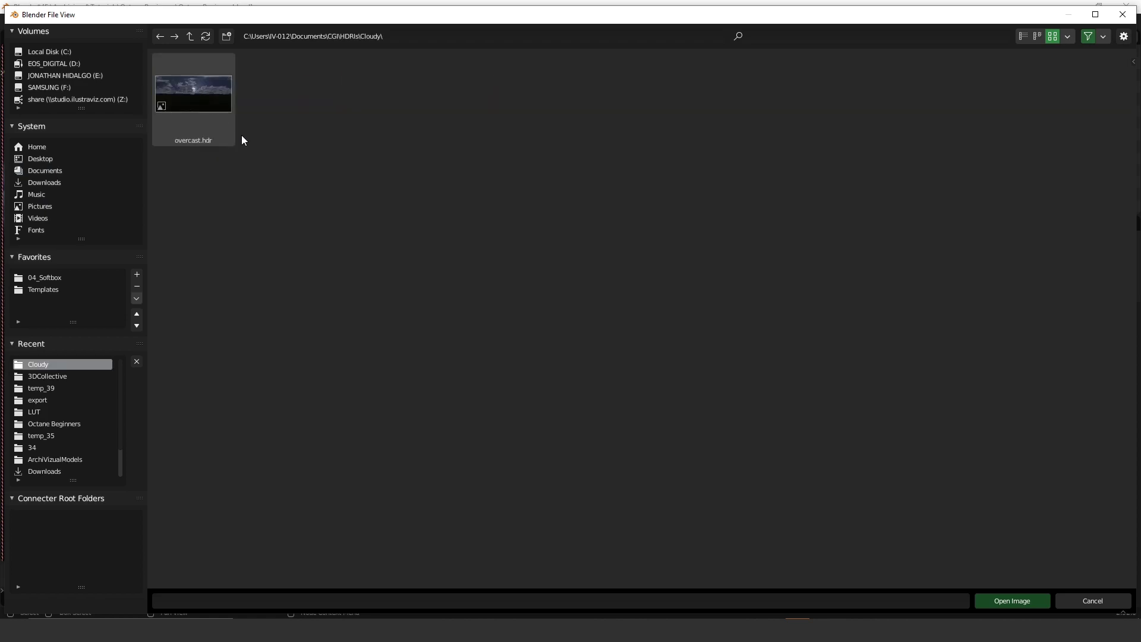
double_click(206, 87)
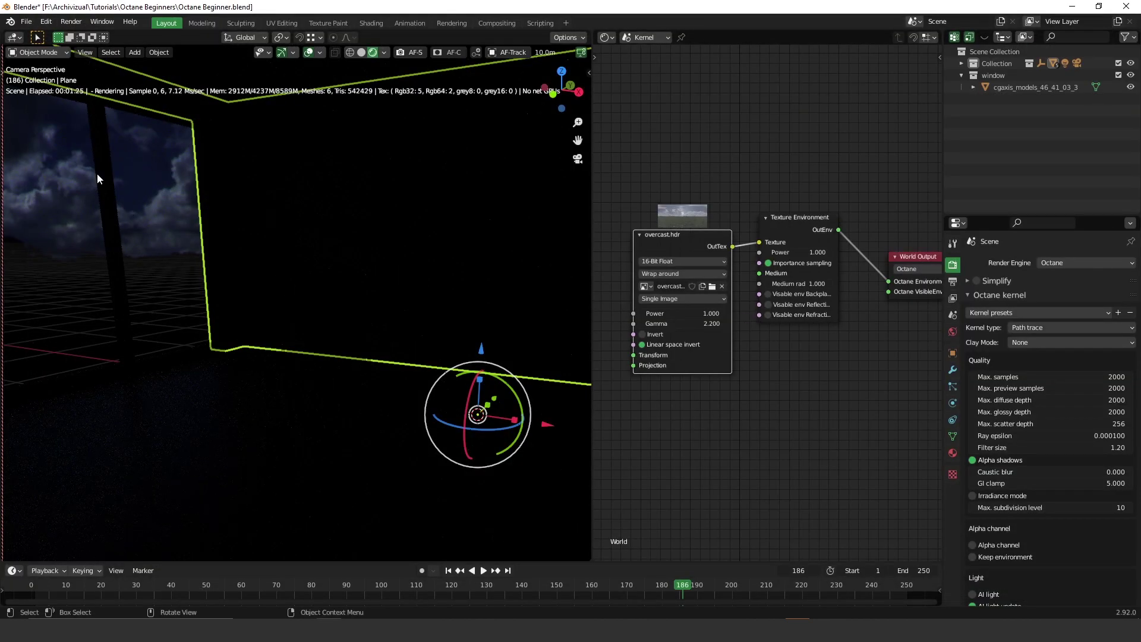
Reposition the overcast.hdr node and pan the node editor view right.
drag(703, 239, 678, 189)
middle_drag(700, 245, 774, 233)
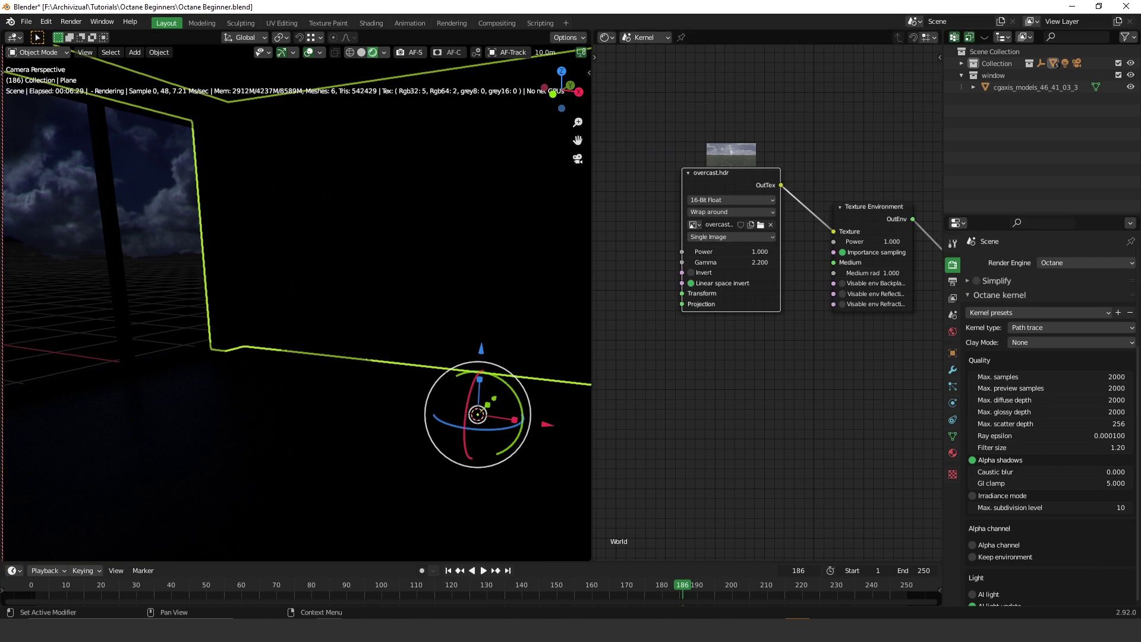
middle_drag(699, 249, 776, 248)
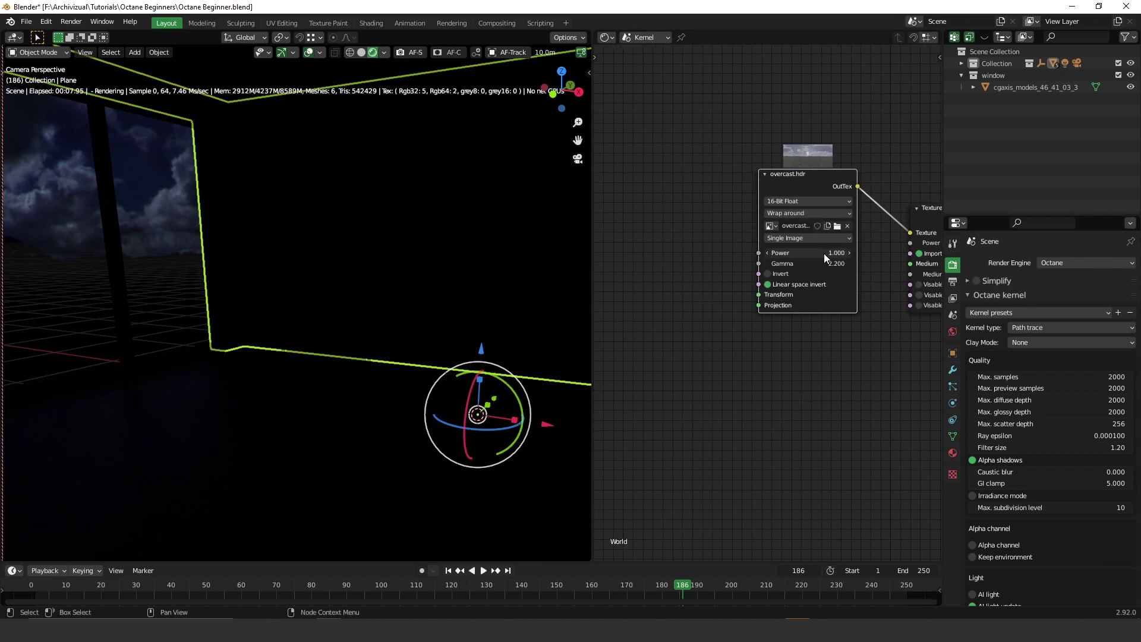
click(722, 226)
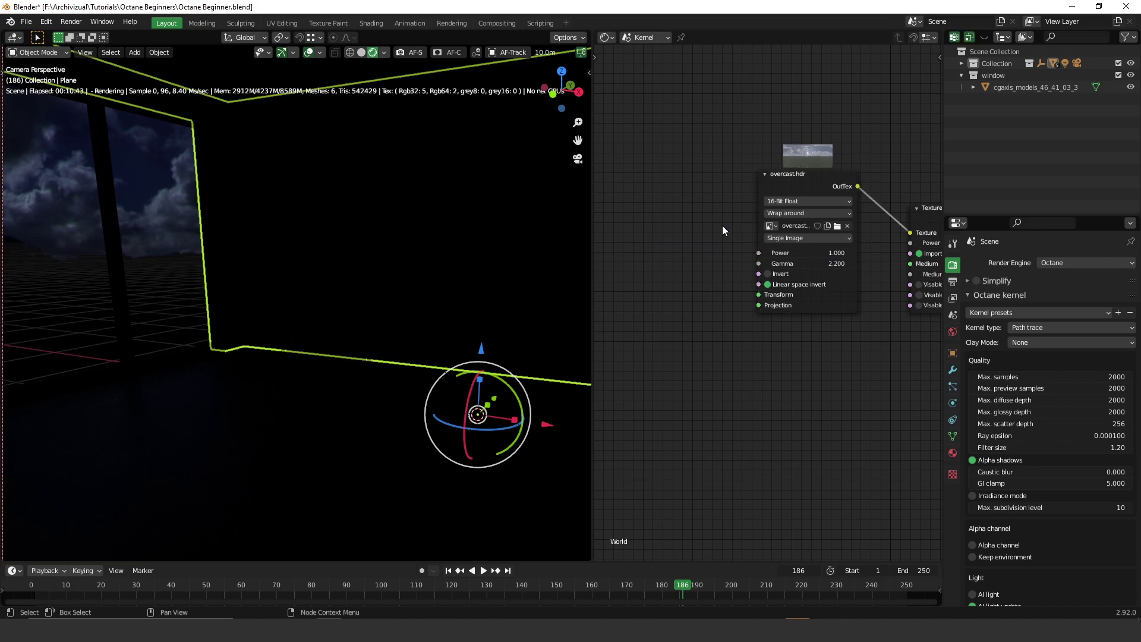
Add a Spherical Projection node feeding the overcast.hdr image's Projection input.
key(shift+a)
click(722, 224)
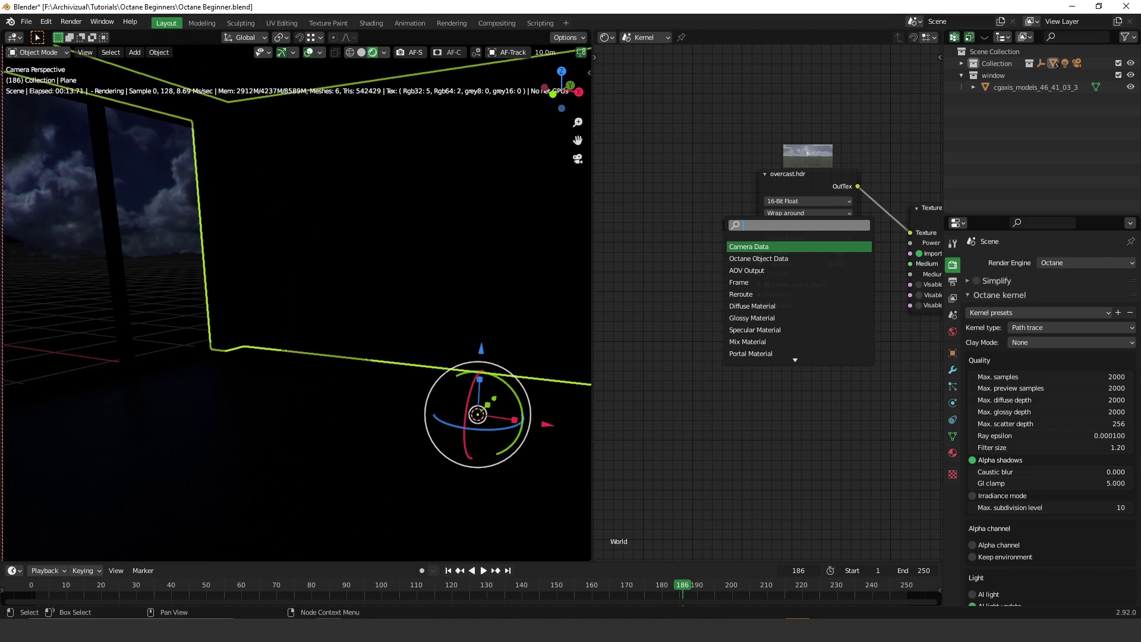
text(sphe)
key(Return)
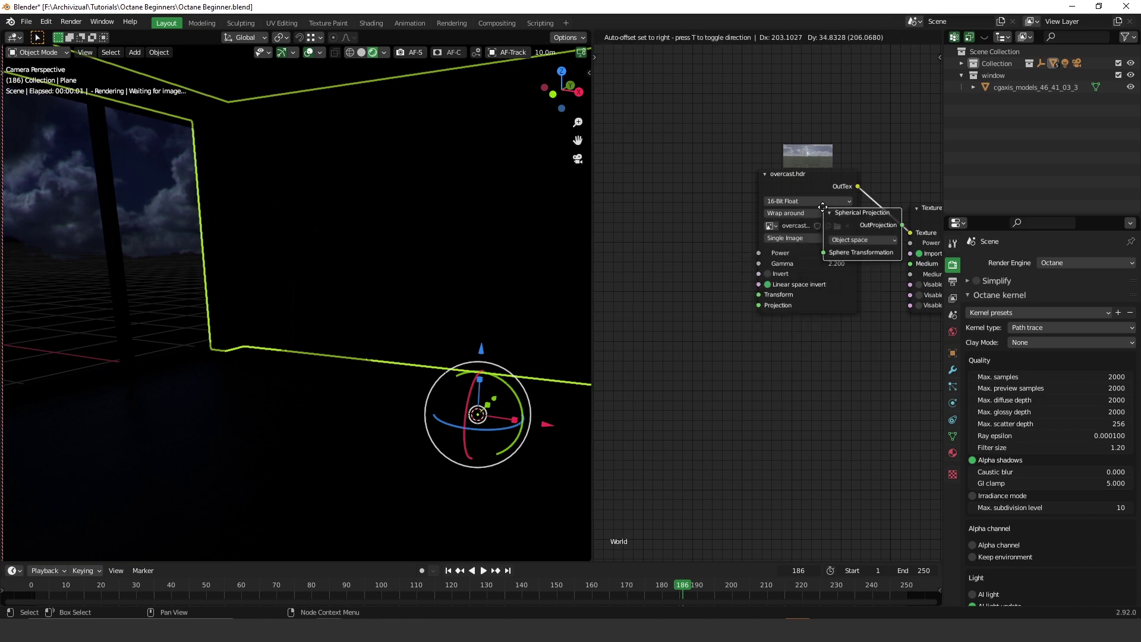
click(628, 262)
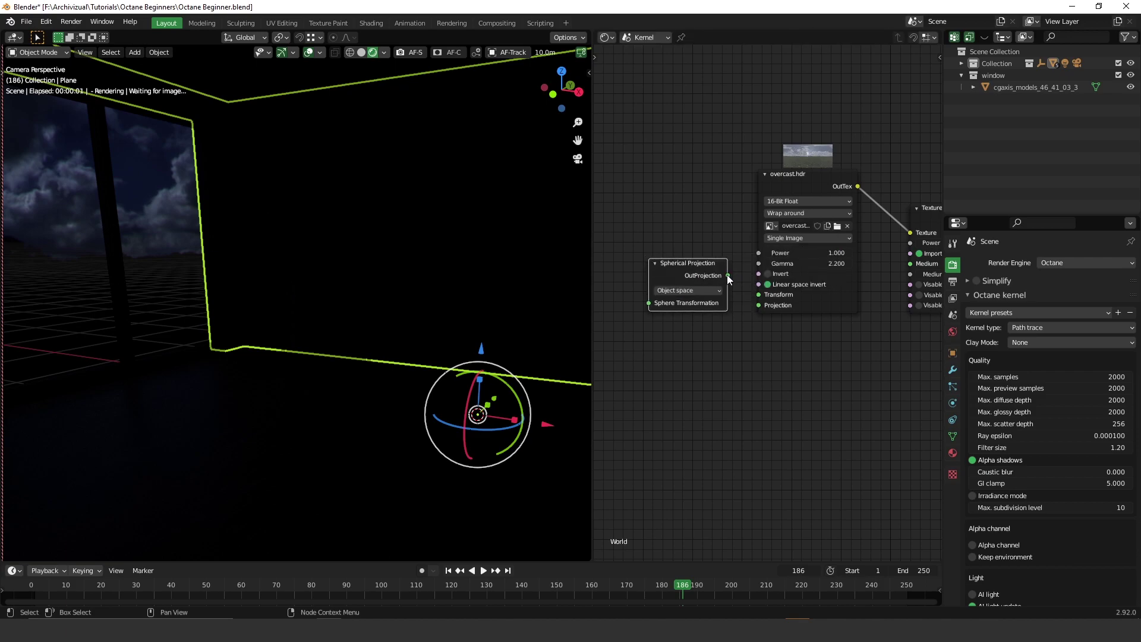
drag(728, 276, 760, 307)
drag(691, 276, 684, 221)
middle_drag(710, 325, 780, 315)
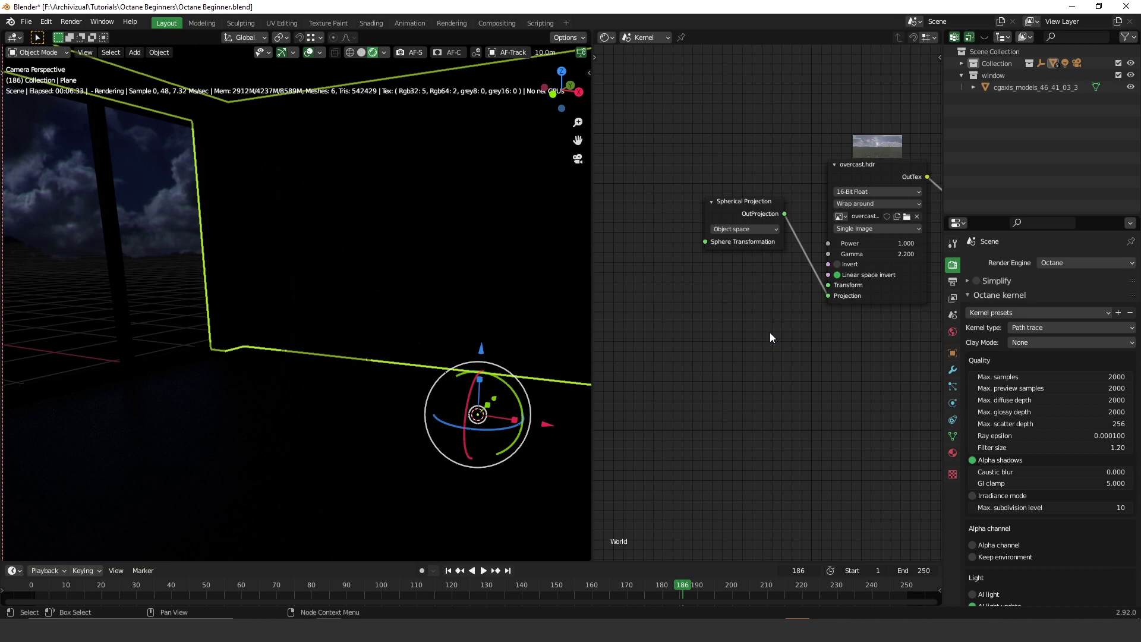
Add a 3D Transform node linked to the Spherical Projection's Sphere Transformation input.
key(shift)
key(shift+a)
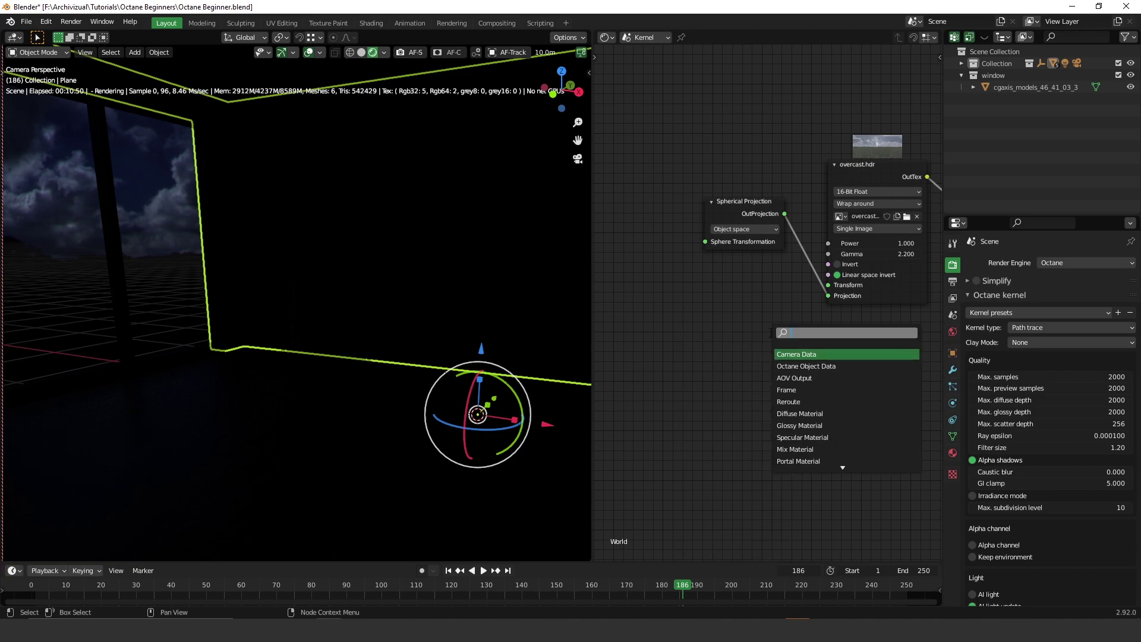
text(3d)
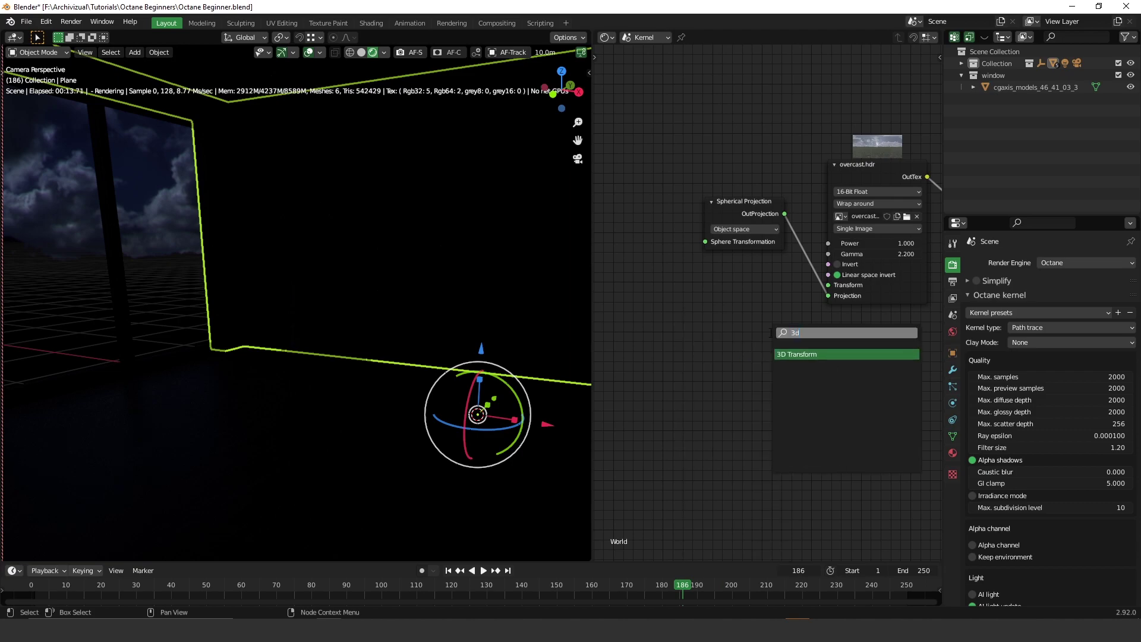
click(823, 353)
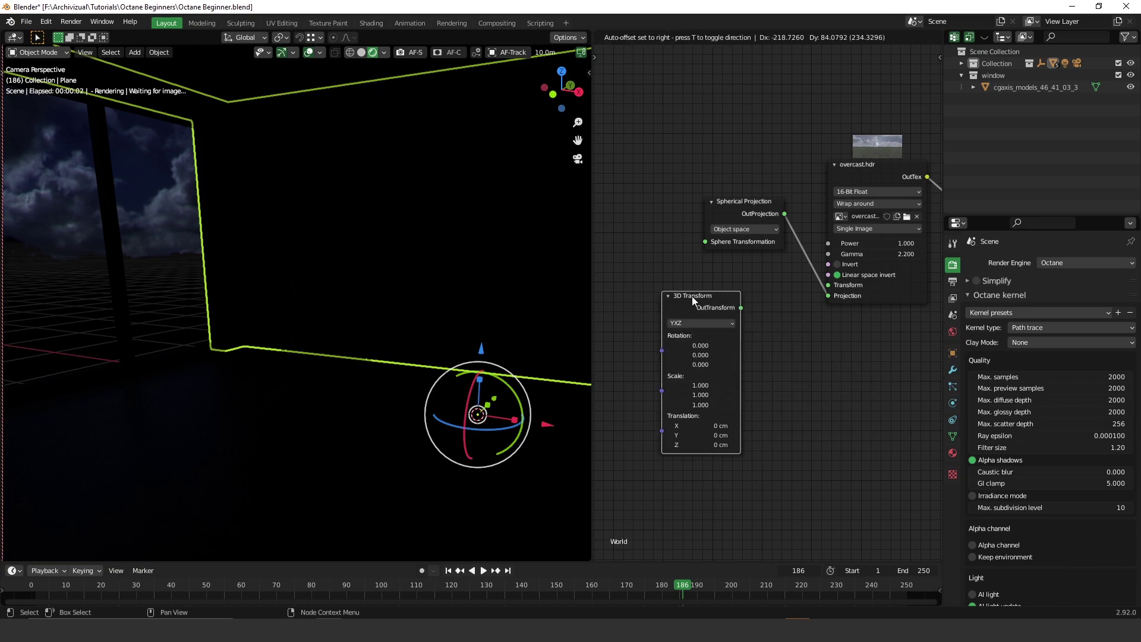
click(715, 297)
drag(716, 293, 706, 242)
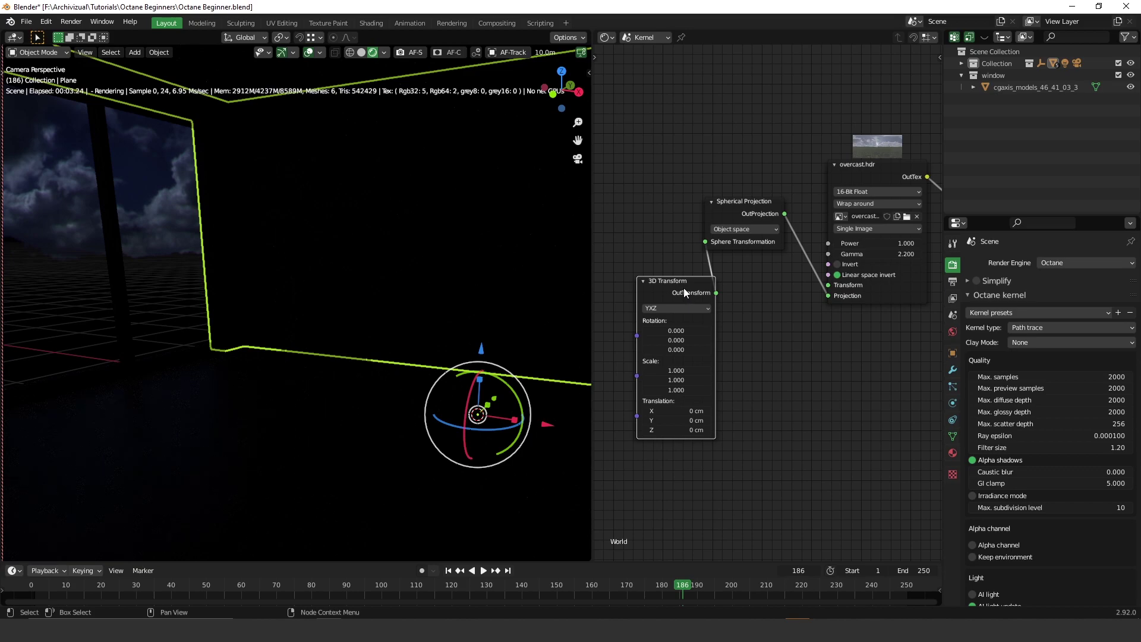
drag(685, 291, 652, 175)
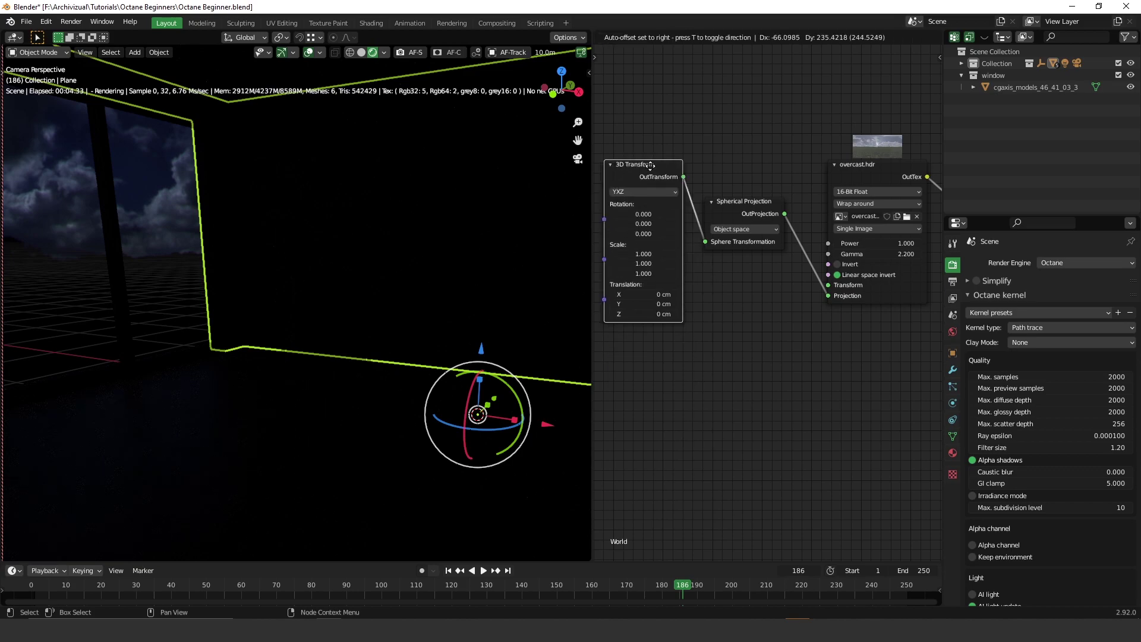
Set the 3D Transform's Y rotation to 116.8 so sunlight falls across the chair.
click(651, 227)
text(9)
key(Return)
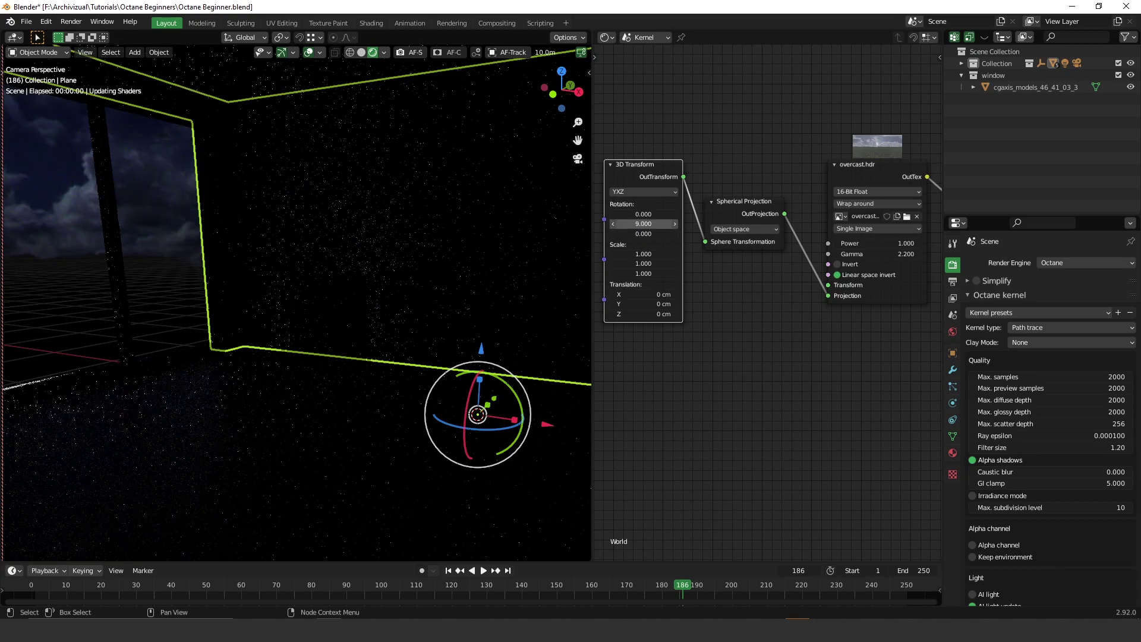
click(644, 223)
text(3.4)
key(Return)
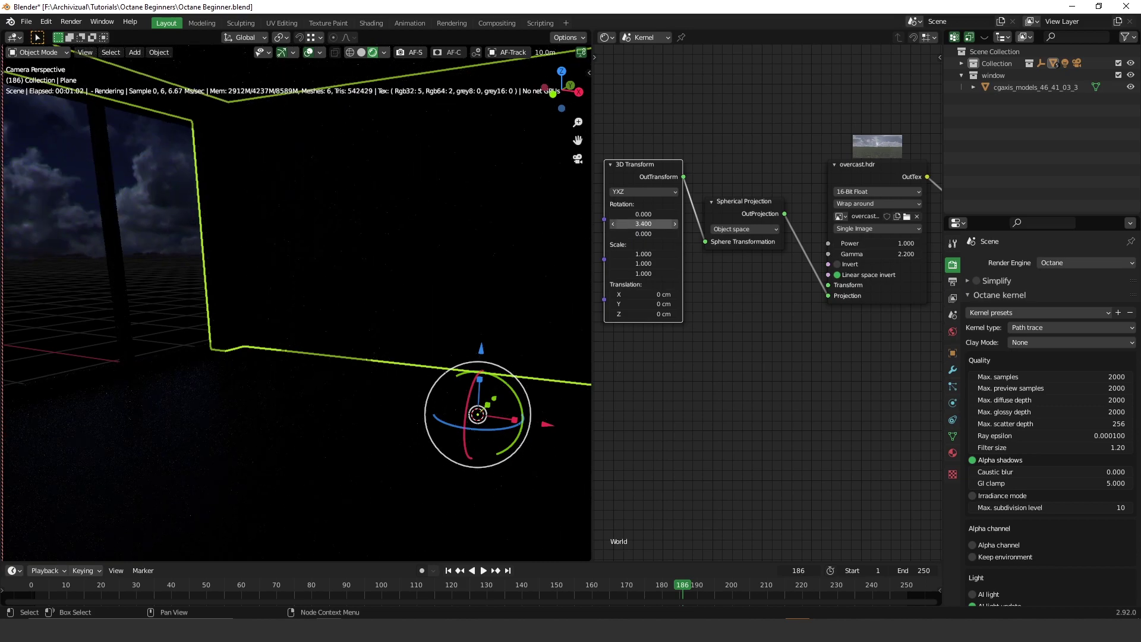
key(BackSpace)
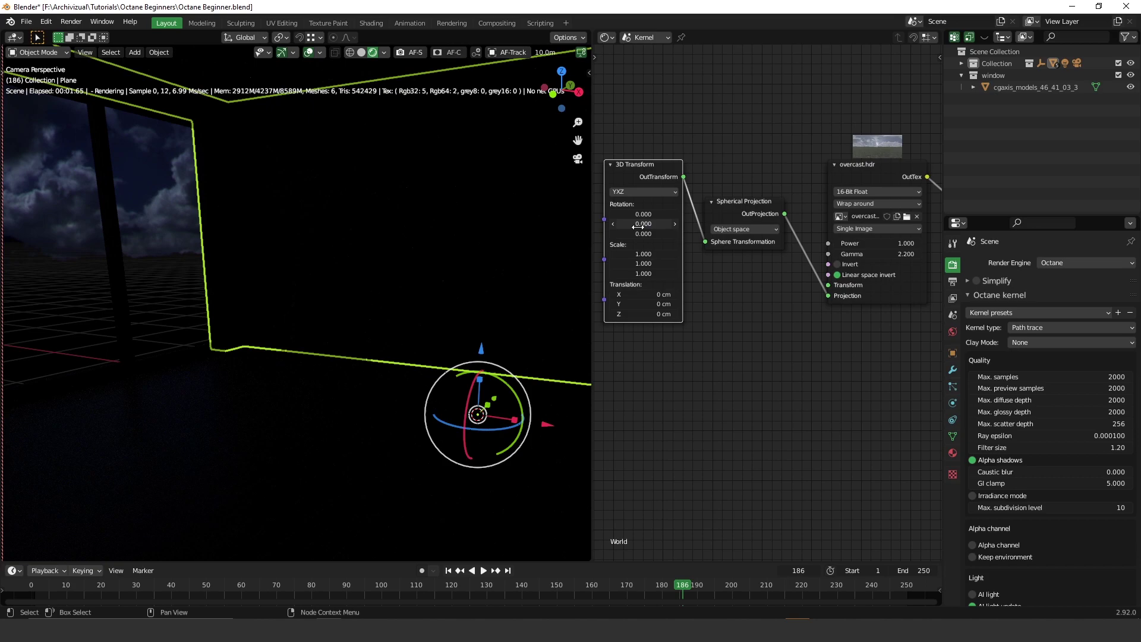
drag(644, 224, 792, 223)
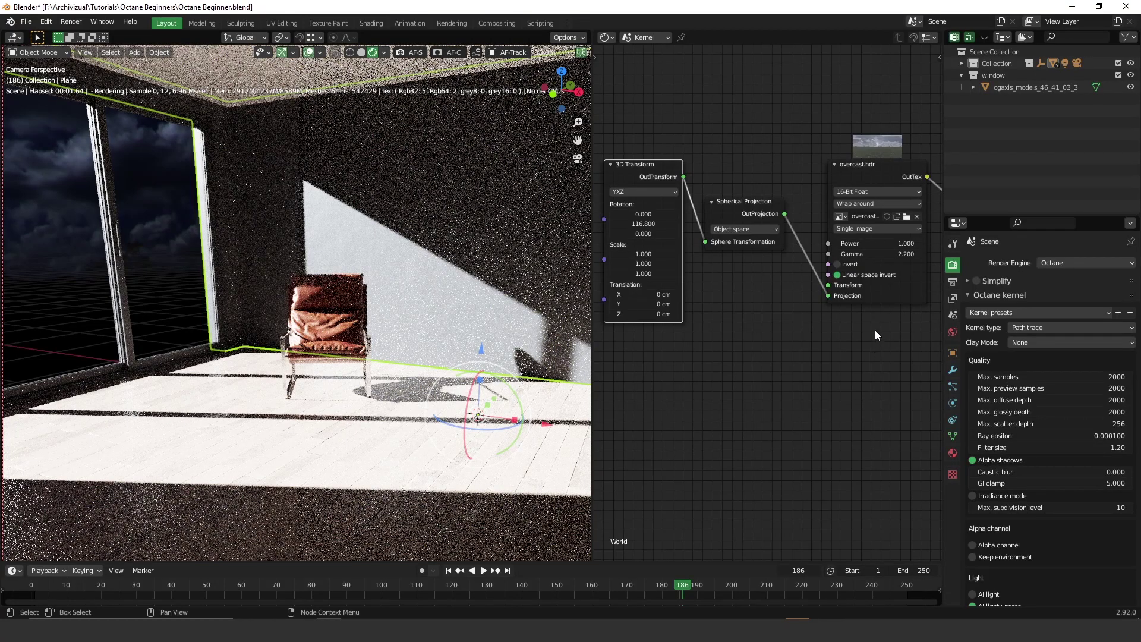
Set the overcast.hdr image's Gamma to 1 and toggle Linear space invert.
middle_drag(877, 326, 845, 326)
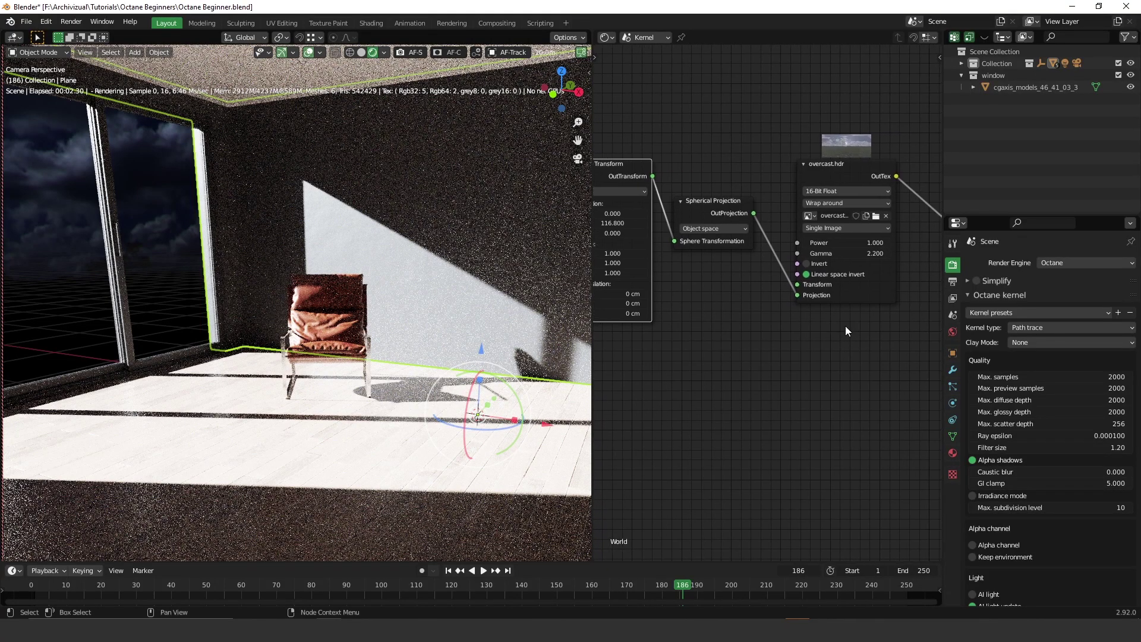
click(865, 257)
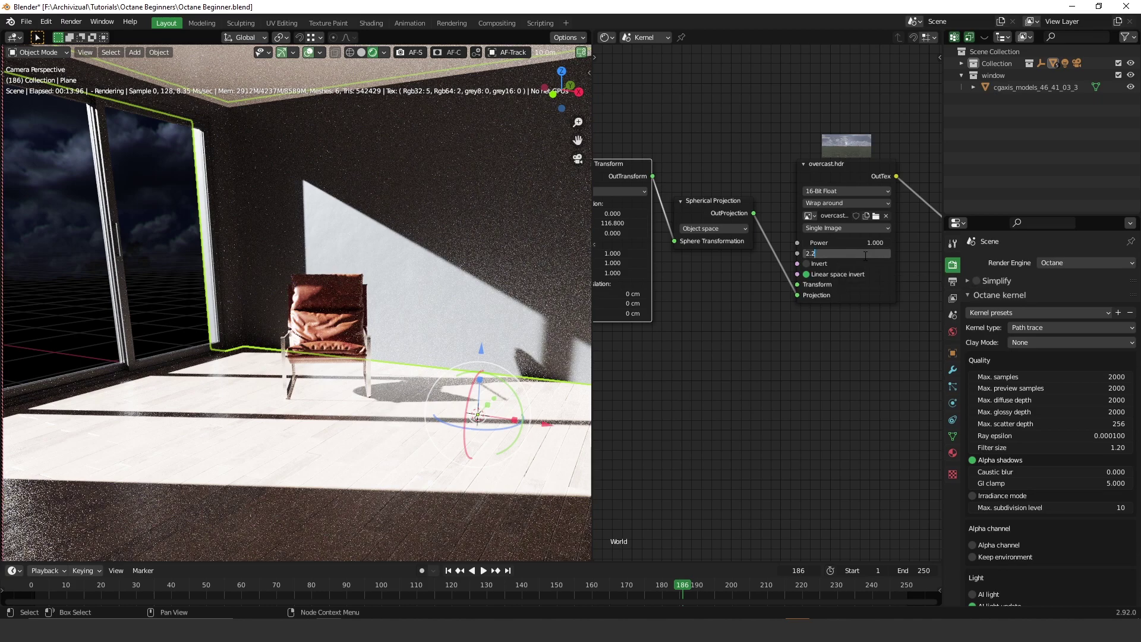
key(BackSpace)
key(BackSpace)
key(BackSpace)
text(1)
key(Return)
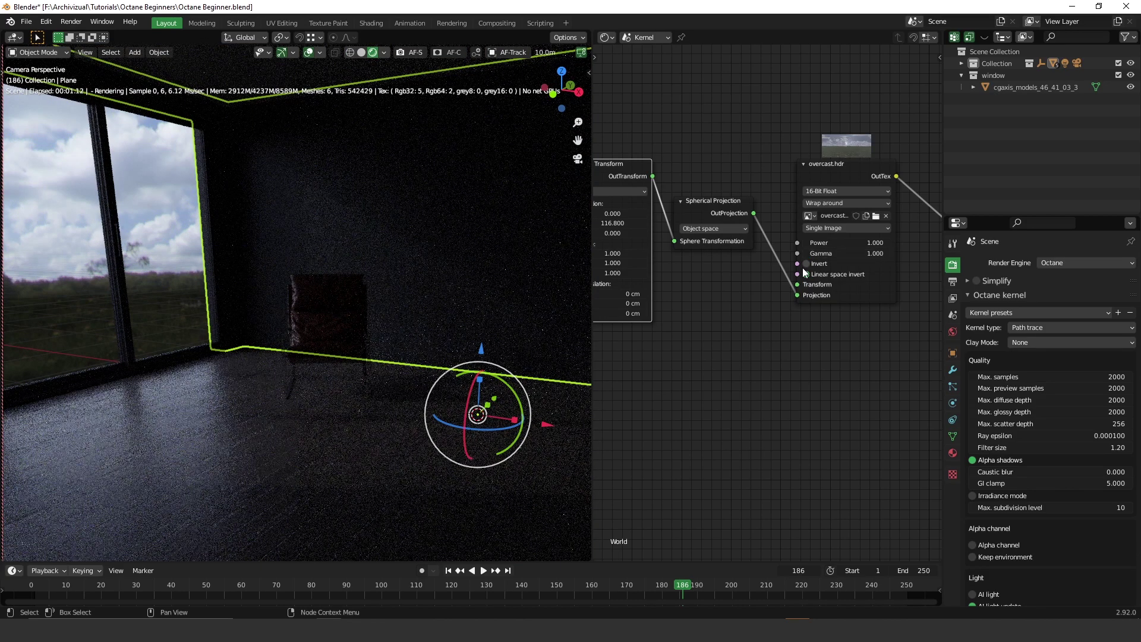
click(806, 273)
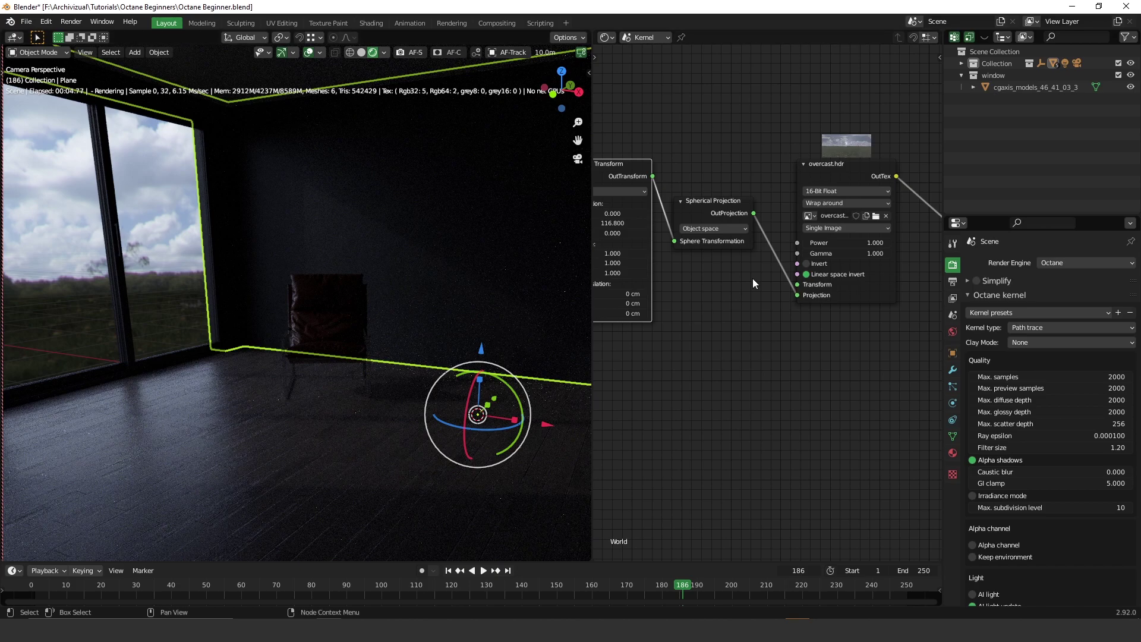
middle_drag(822, 305, 740, 310)
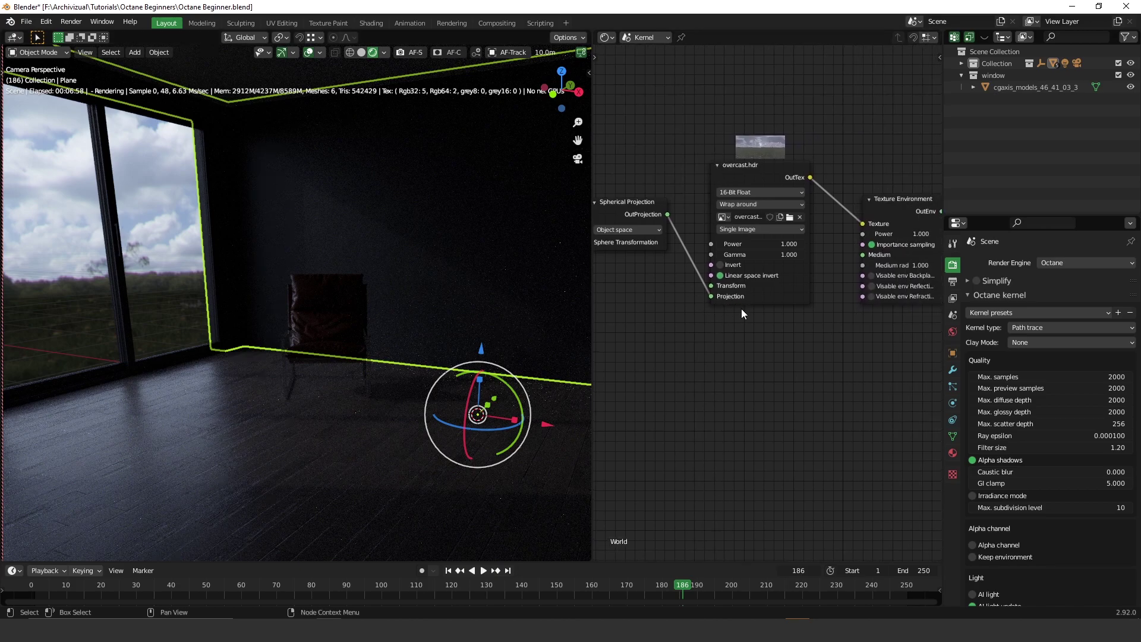
ctrl+scroll(814, 285, right, 4)
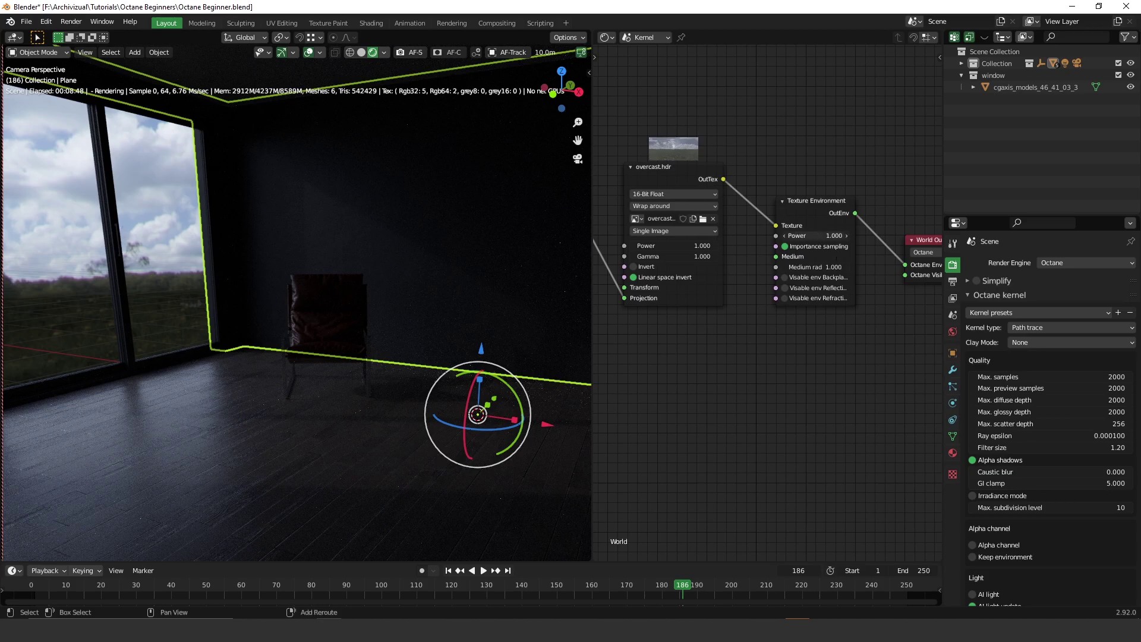
mouse_move(819, 235)
mouse_down()
mouse_move(844, 236)
mouse_move(820, 236)
mouse_up()
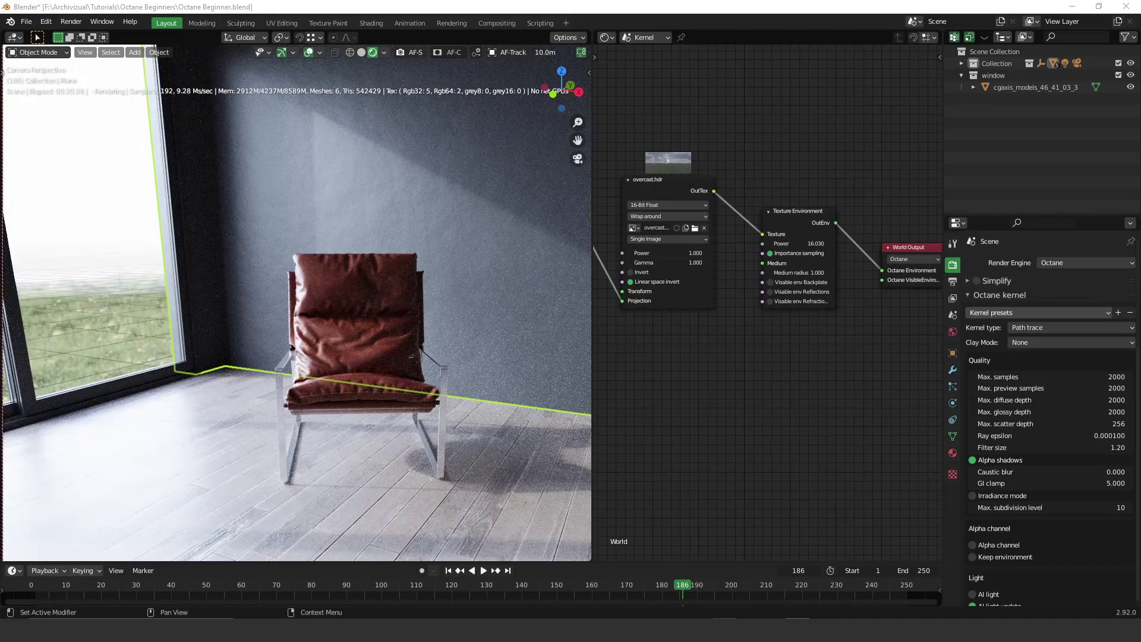
scroll(737, 255, down, 4)
scroll(422, 327, down, 3)
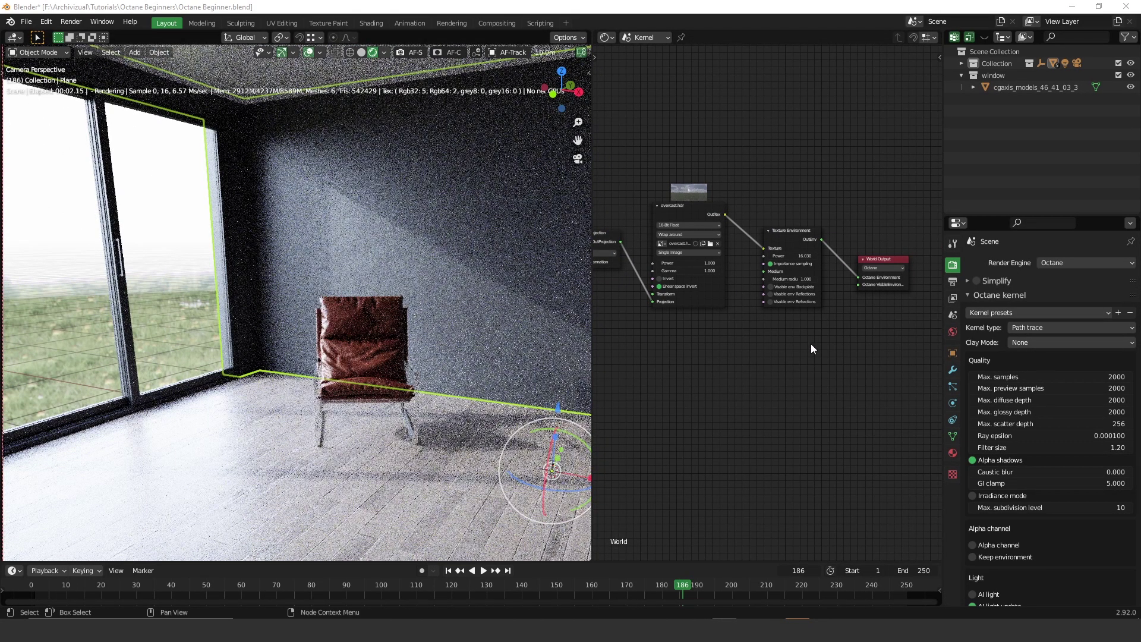
scroll(806, 306, up, 1)
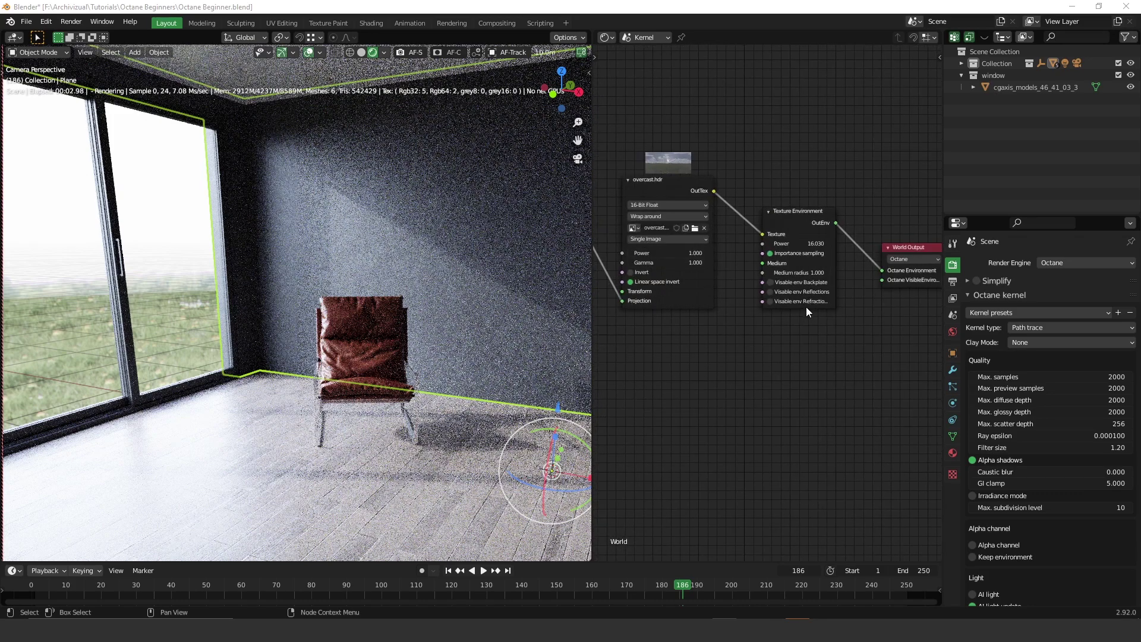
double_click(804, 244)
text(1)
key(Return)
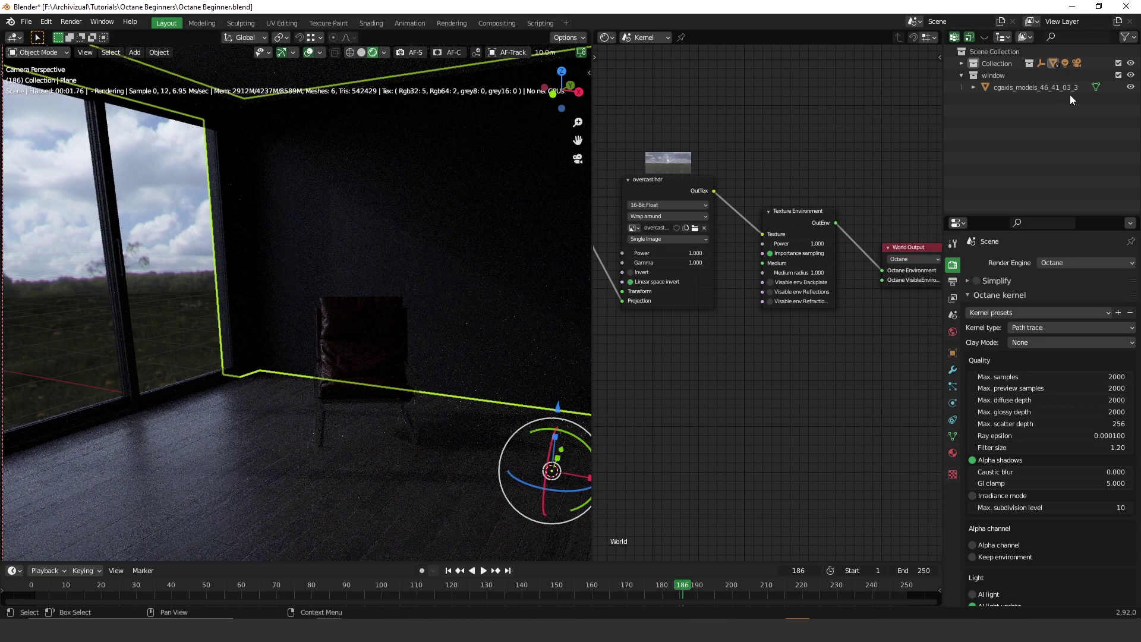
Select MasterCamera and scroll its camera settings down toward the Octane Camera Imager.
middle_drag(323, 199, 3, 252)
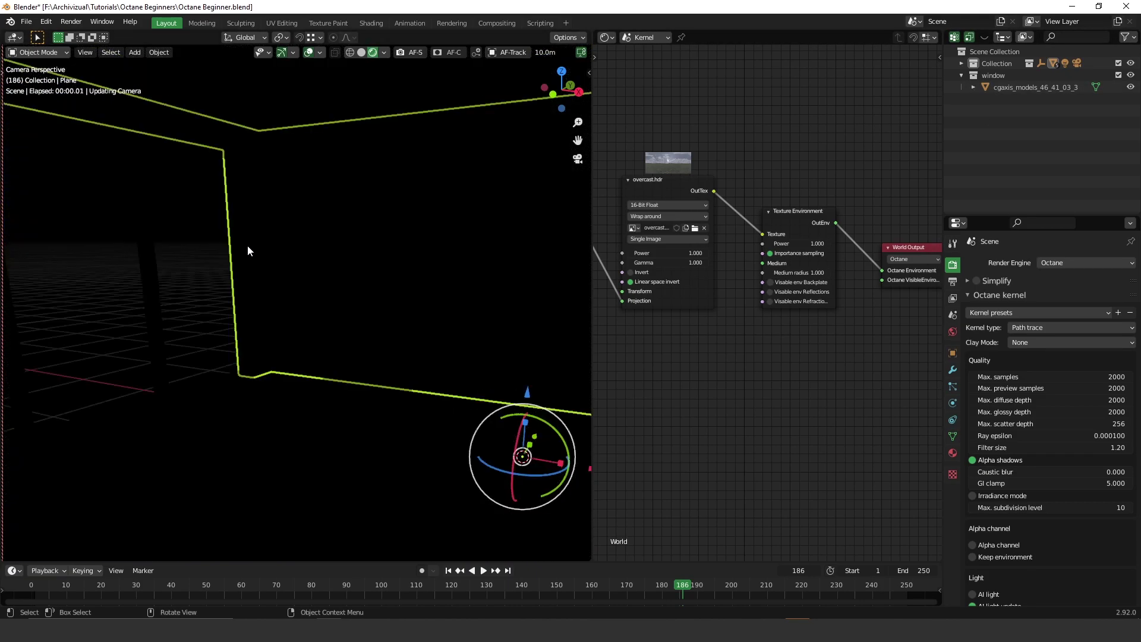
click(4, 257)
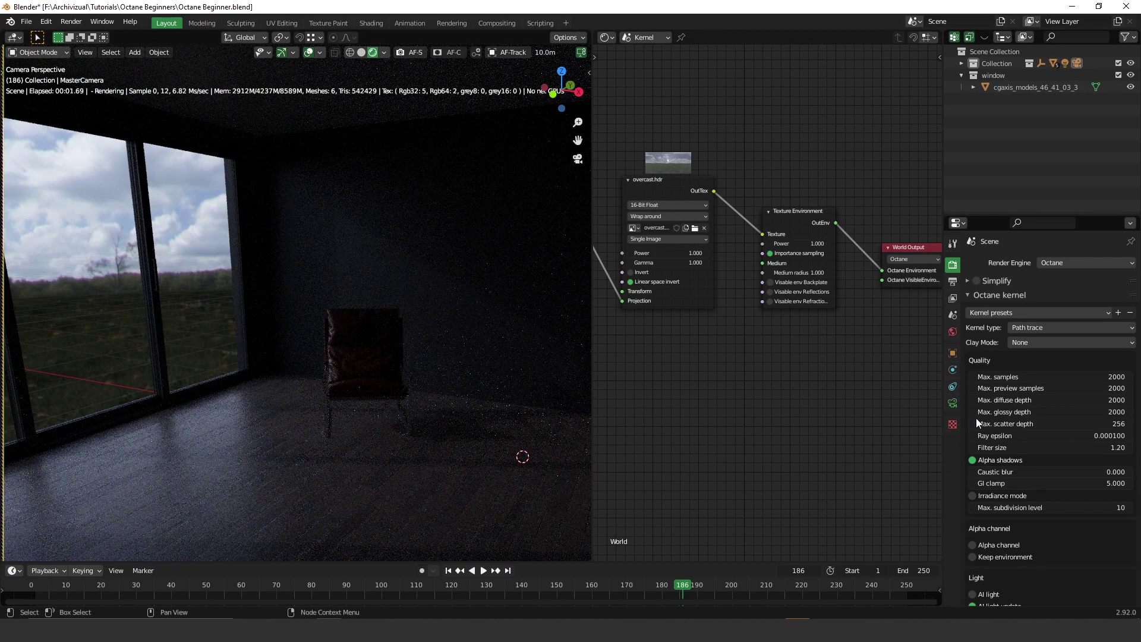
click(953, 403)
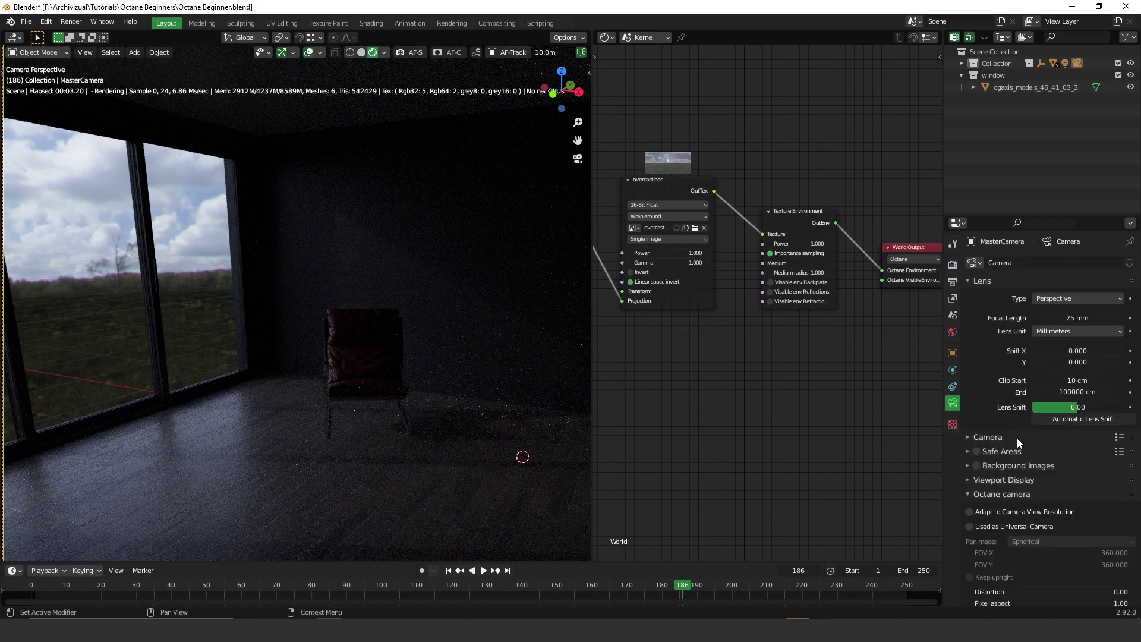
scroll(1017, 440, down, 15)
scroll(1016, 443, down, 5)
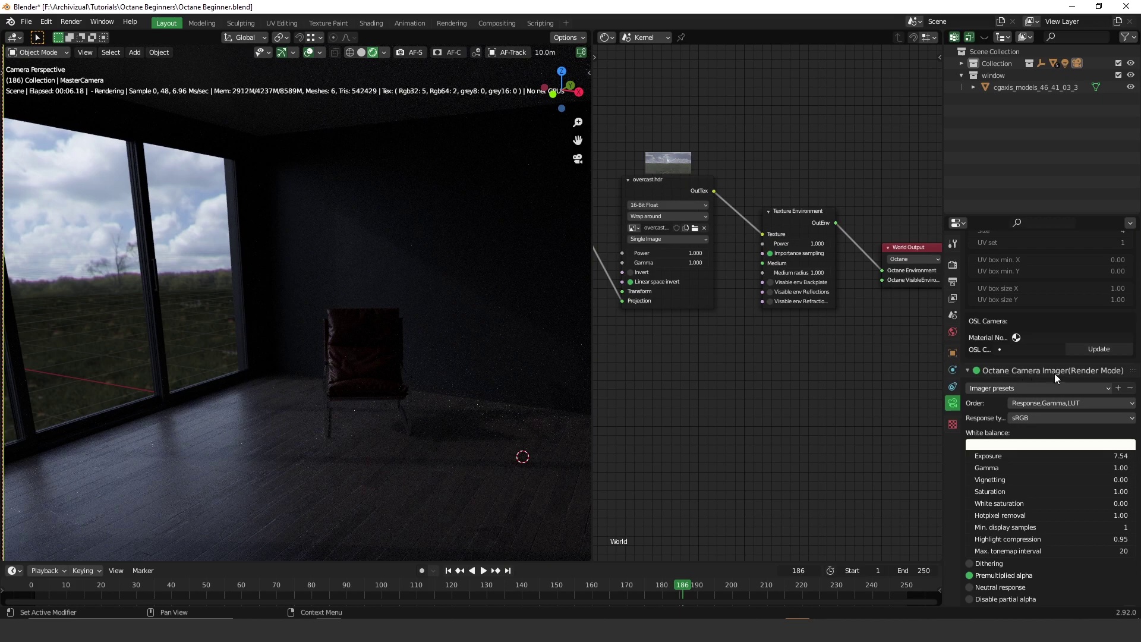